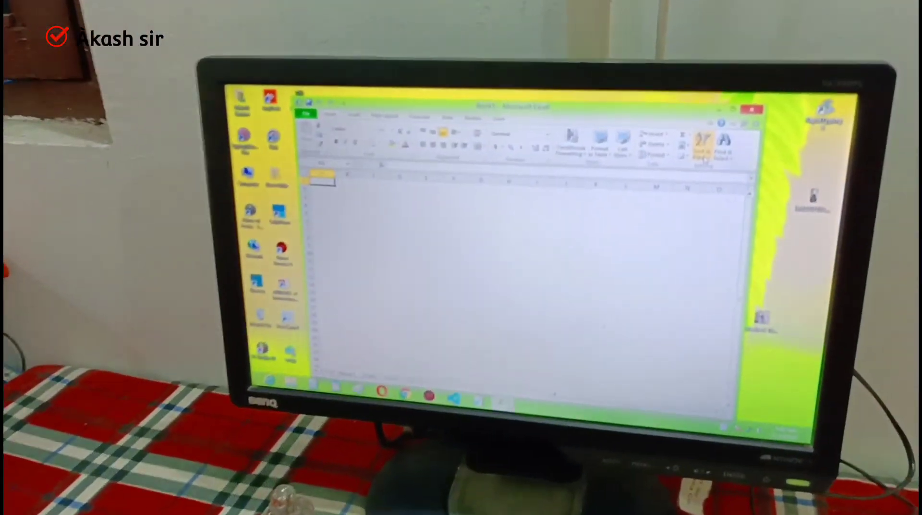
# - Open the recent workbook MY MAKR SHEET
pyautogui.click(665, 142)
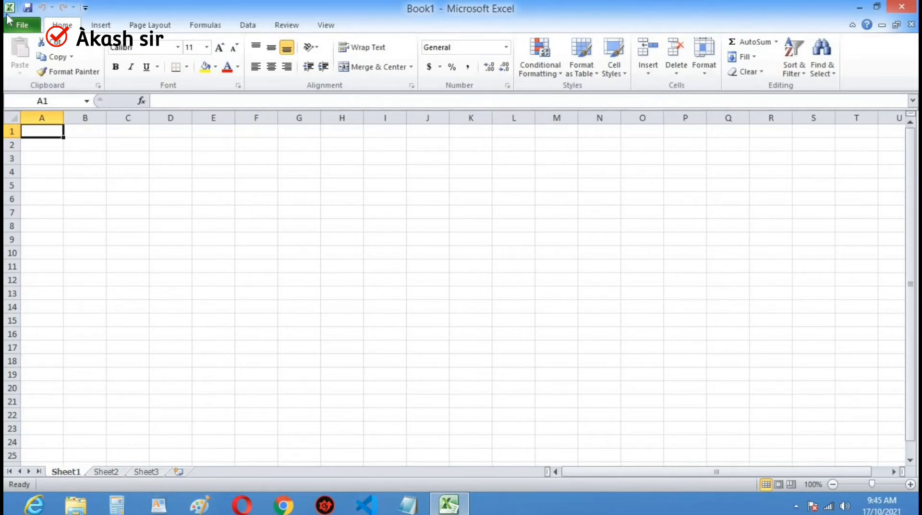
pyautogui.click(19, 24)
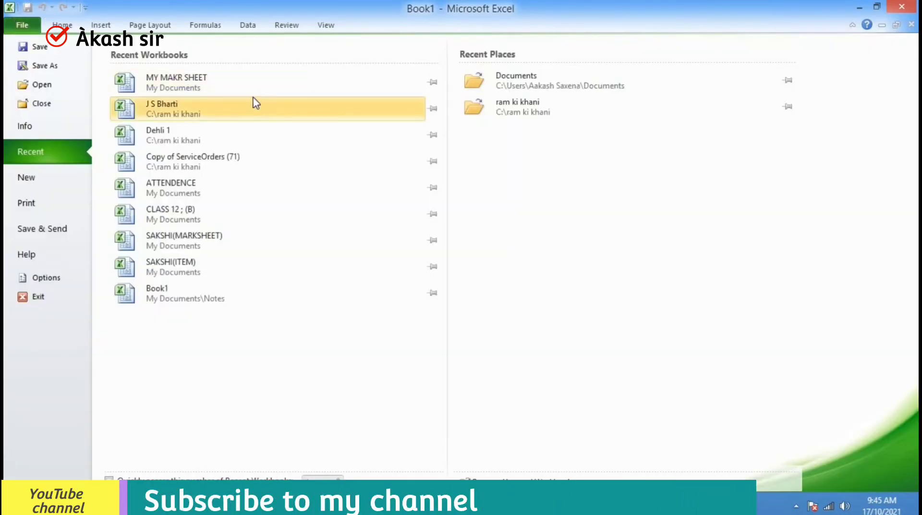
pyautogui.click(235, 86)
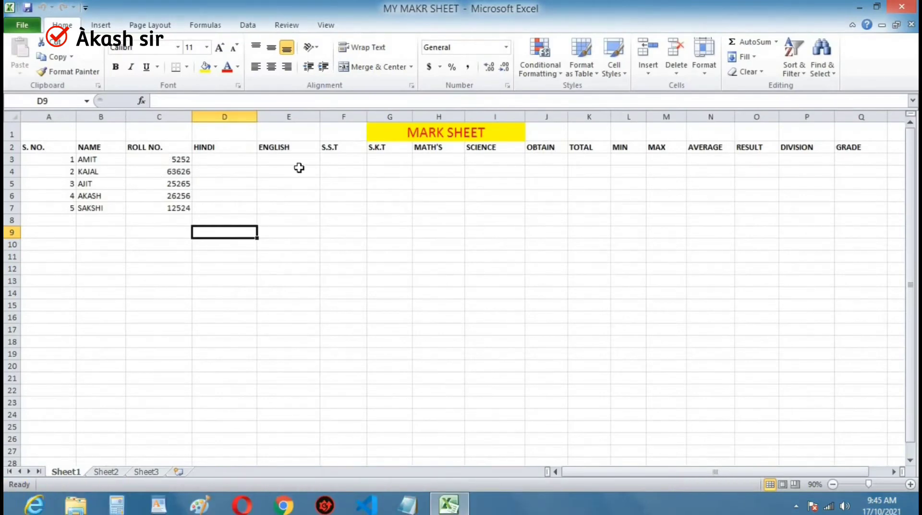
# - Examine the MARK SHEET title and the column headings in row 2, from S. NO. through GRADE
pyautogui.click(421, 130)
pyautogui.click(50, 147)
pyautogui.click(139, 147)
pyautogui.click(271, 147)
pyautogui.click(361, 148)
pyautogui.click(423, 148)
pyautogui.click(500, 150)
pyautogui.click(560, 147)
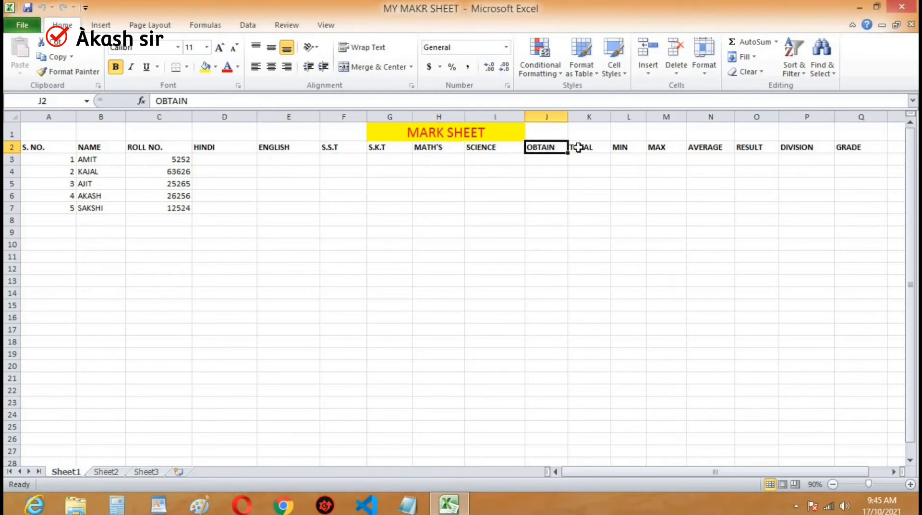
pyautogui.click(583, 147)
pyautogui.click(619, 147)
pyautogui.click(657, 147)
pyautogui.click(716, 154)
pyautogui.click(771, 154)
pyautogui.click(820, 153)
pyautogui.click(839, 152)
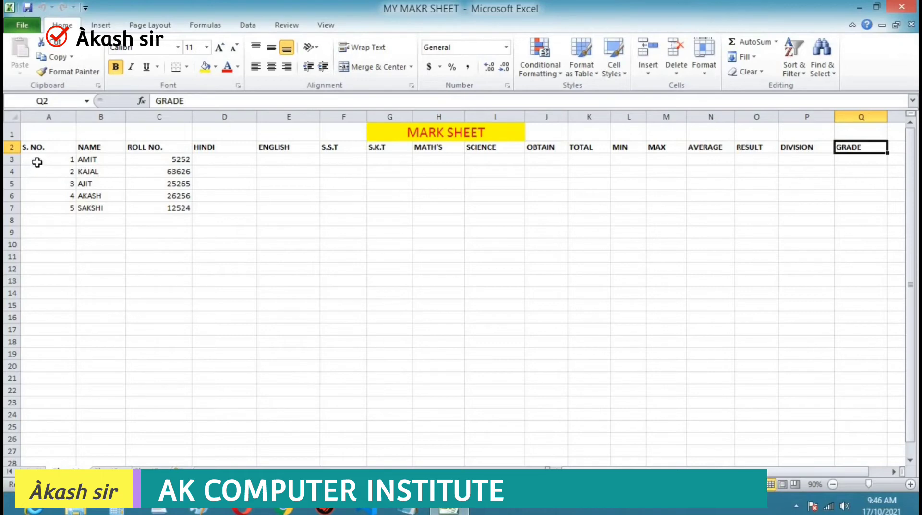
# - Examine the students' serial numbers, names and roll numbers in rows 3 to 7
pyautogui.moveTo(37, 163); pyautogui.dragTo(38, 208)
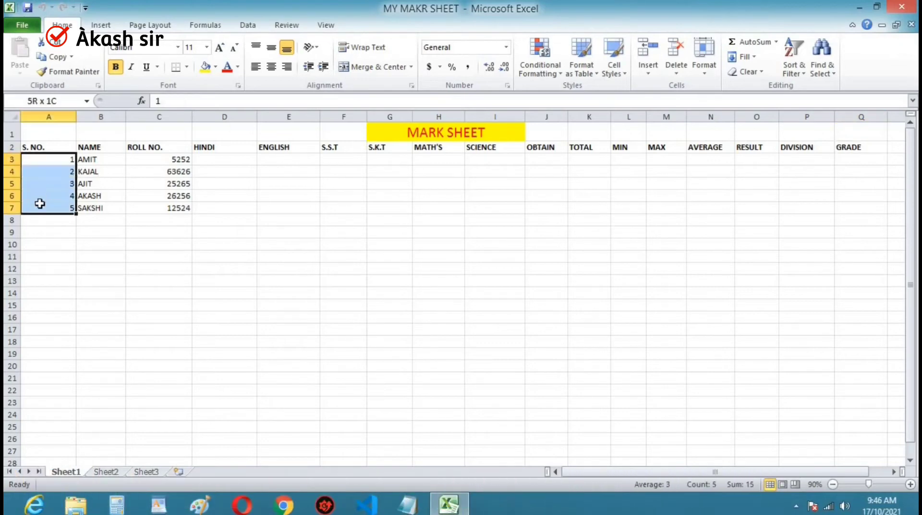
pyautogui.click(148, 260)
pyautogui.click(94, 164)
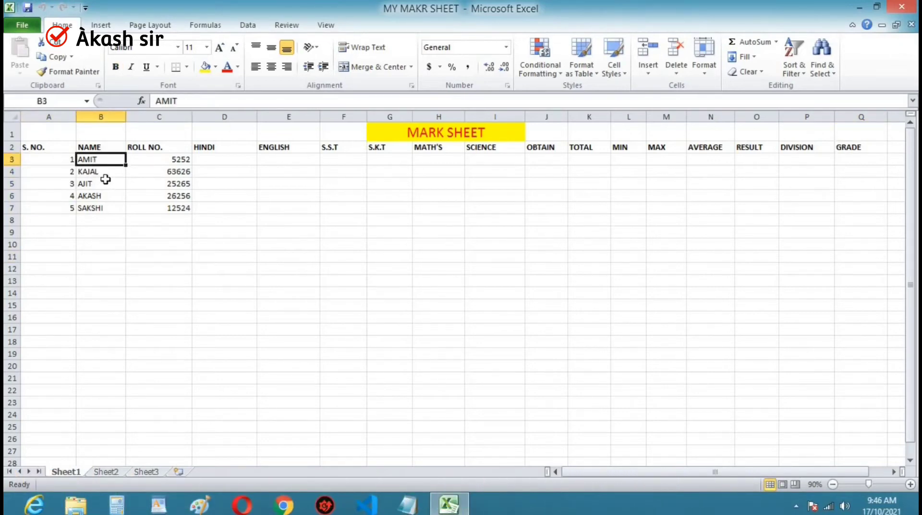
pyautogui.click(101, 172)
pyautogui.click(102, 187)
pyautogui.click(101, 196)
pyautogui.click(104, 209)
pyautogui.click(286, 232)
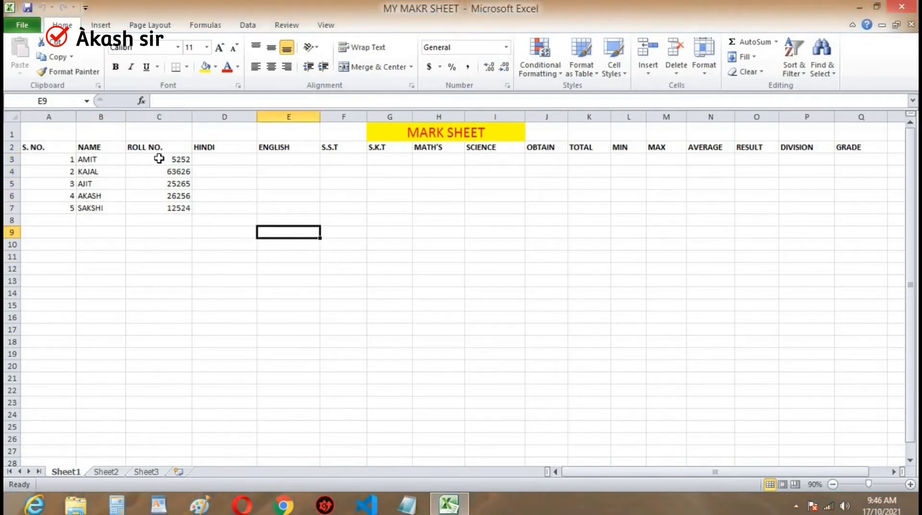
pyautogui.moveTo(152, 160); pyautogui.dragTo(159, 204)
pyautogui.click(225, 196)
# - Enter the first student's marks in row 3: HINDI 98, ENGLISH 56, S.S.T 68, S.K.T 95, MATH'S 45 and SCIENCE 85
pyautogui.click(199, 161)
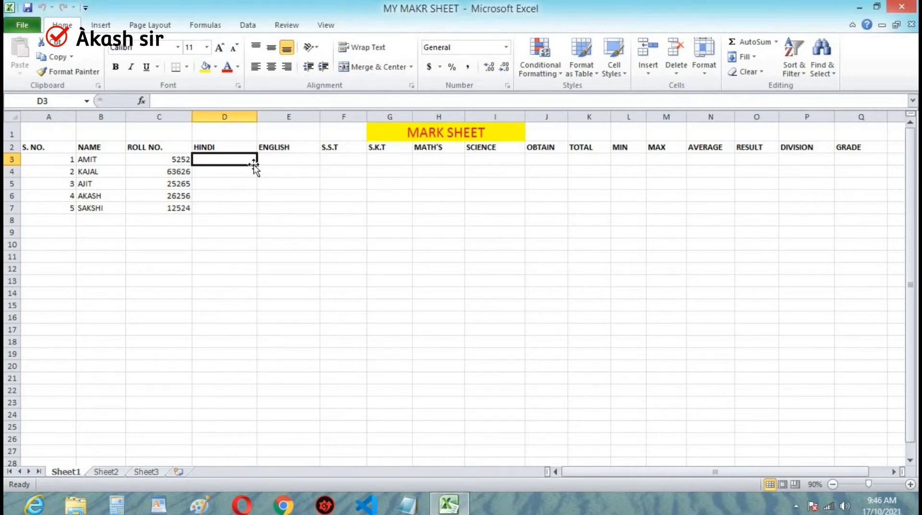
pyautogui.write('98')
pyautogui.press('Tab')
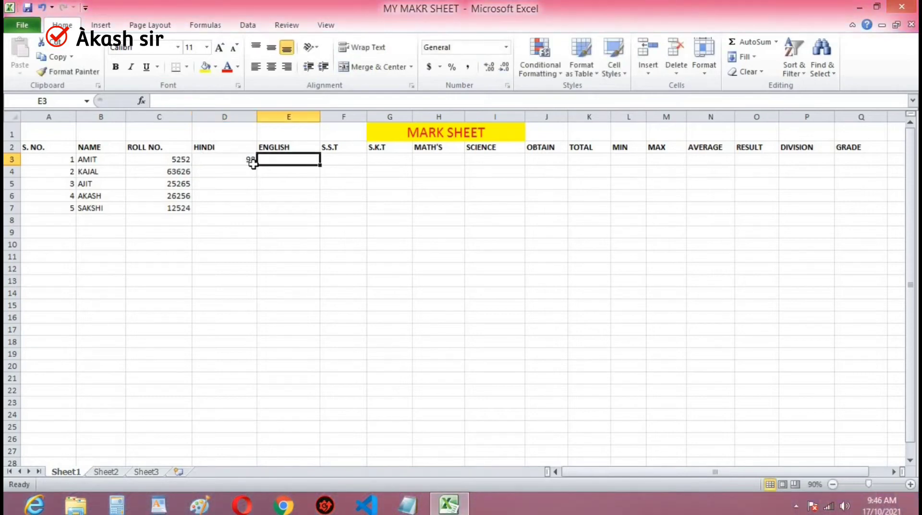
pyautogui.write('56')
pyautogui.press('Tab')
pyautogui.write('68')
pyautogui.press('Tab')
pyautogui.write('95')
pyautogui.press('Tab')
pyautogui.write('45')
pyautogui.press('Tab')
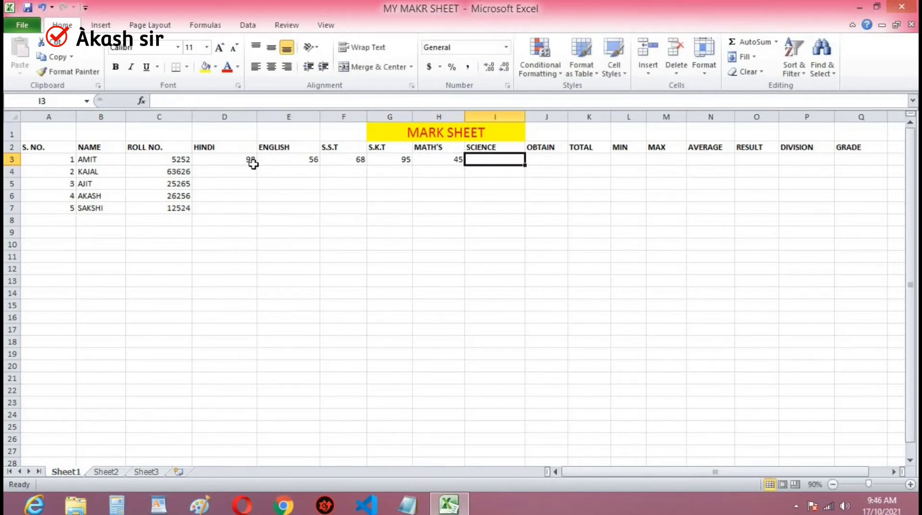
pyautogui.write('85')
pyautogui.press('Tab')
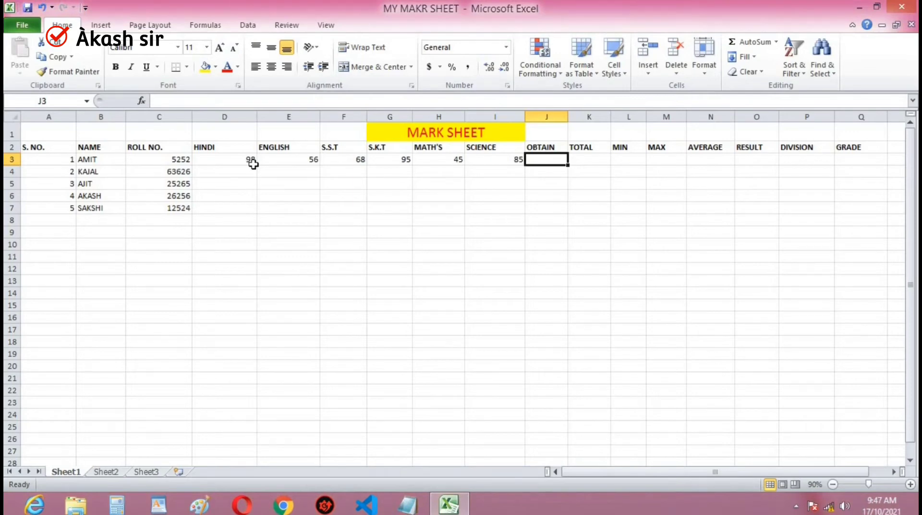
# - Begin a SUM formula in the first student's OBTAIN cell, J3
pyautogui.write('=')
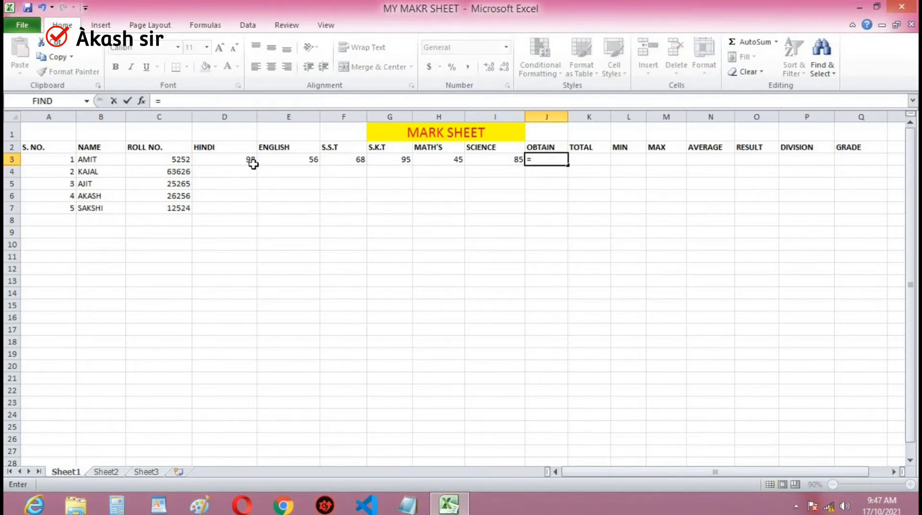
pyautogui.write('sum(')
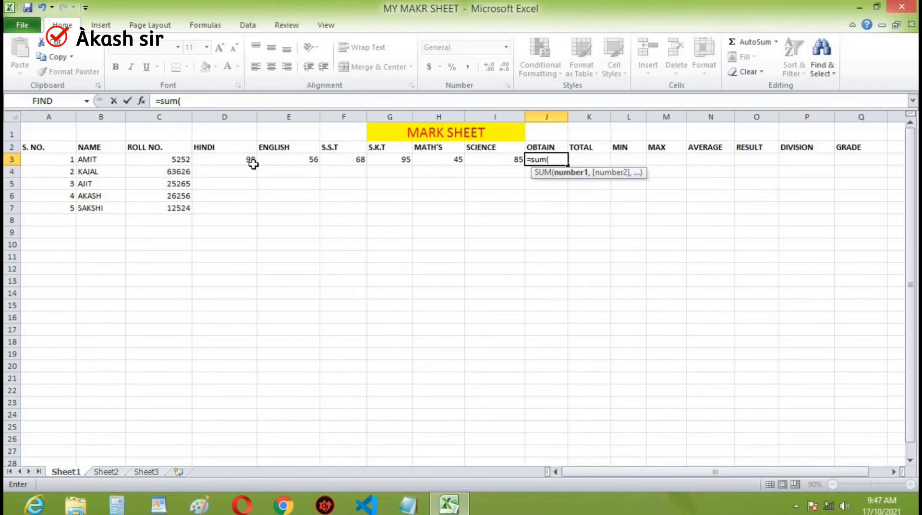
pyautogui.scroll(-2, 89, 164)
pyautogui.scroll(-2, 786, 236)
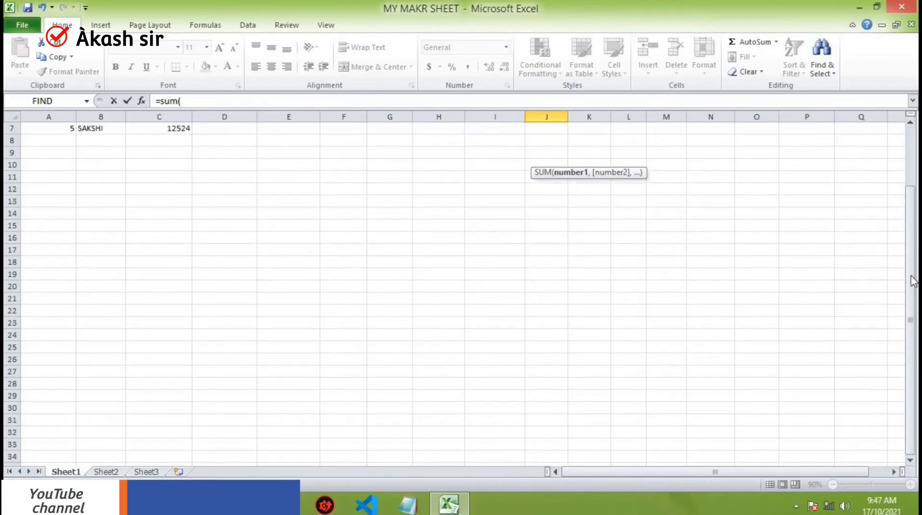
pyautogui.scroll(4, 909, 282)
pyautogui.scroll(-1, 348, 169)
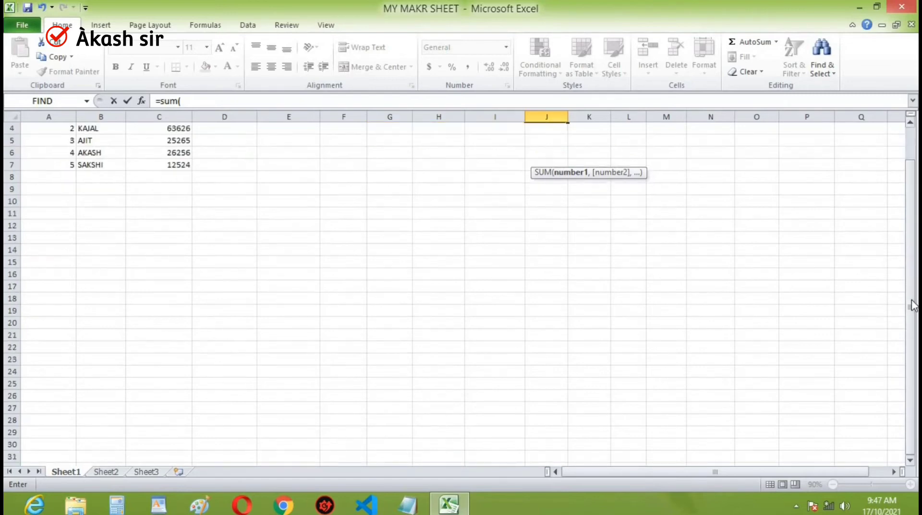
pyautogui.scroll(-1, 913, 266)
pyautogui.click(912, 263)
pyautogui.scroll(-10, 912, 122)
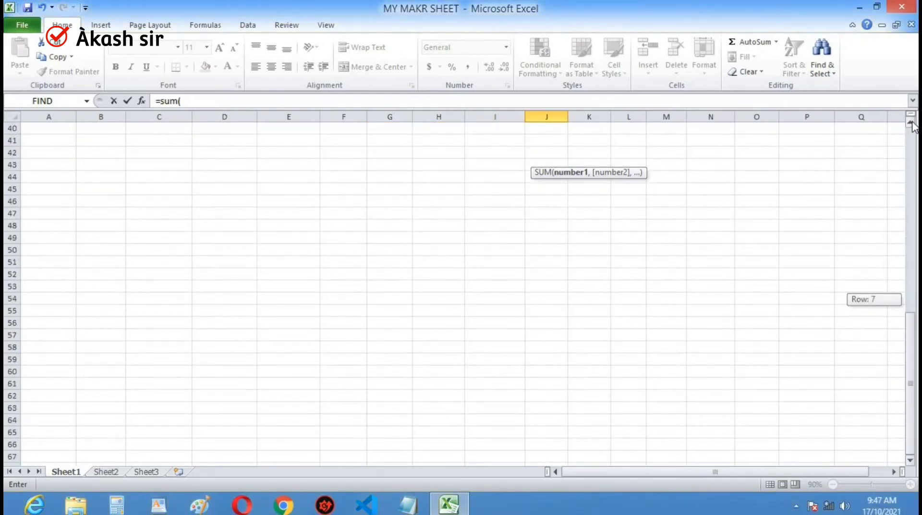
pyautogui.scroll(3, 913, 126)
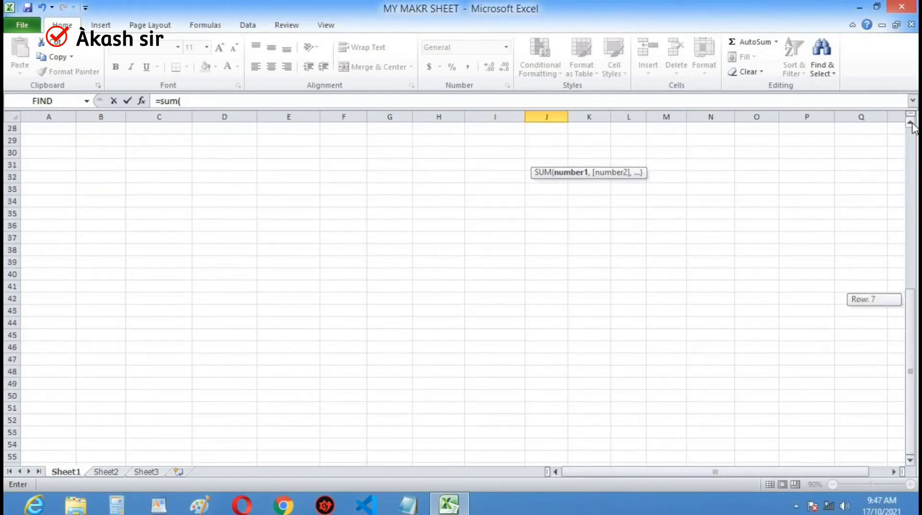
pyautogui.scroll(9, 913, 126)
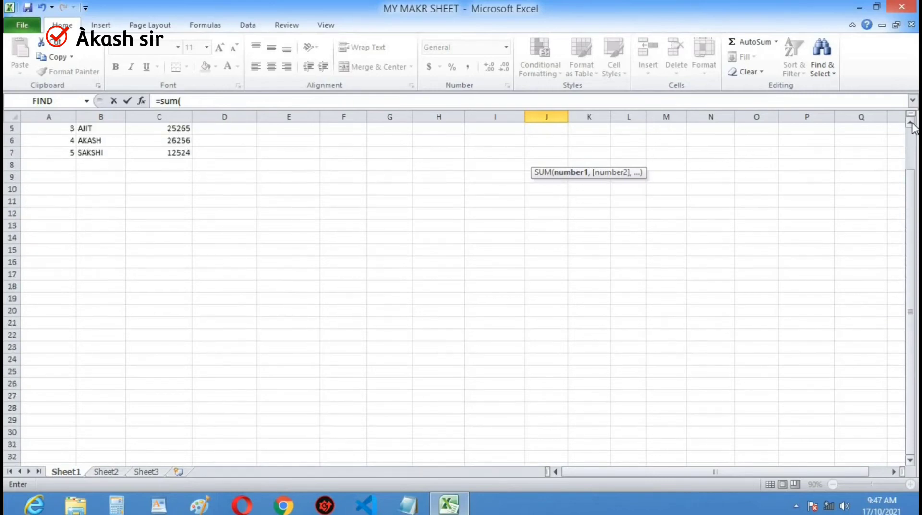
pyautogui.click(230, 148)
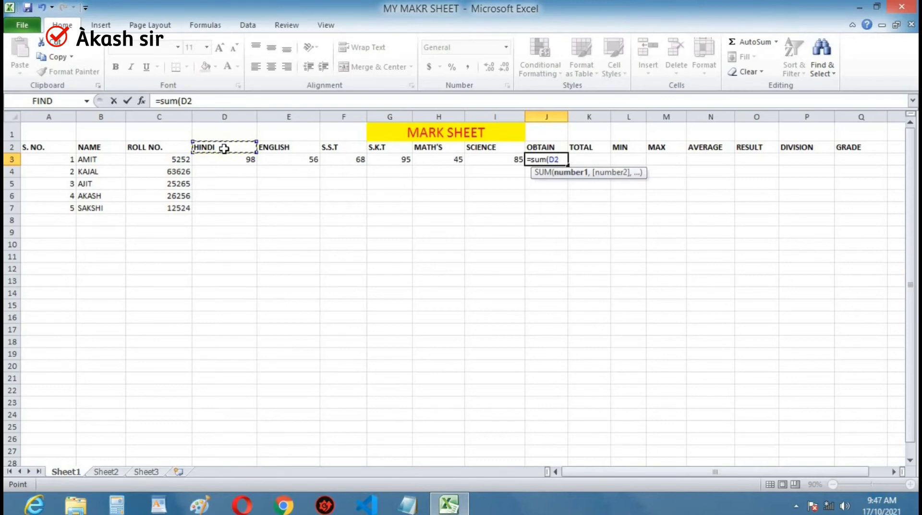
pyautogui.press('BackSpace')
pyautogui.press('BackSpace')
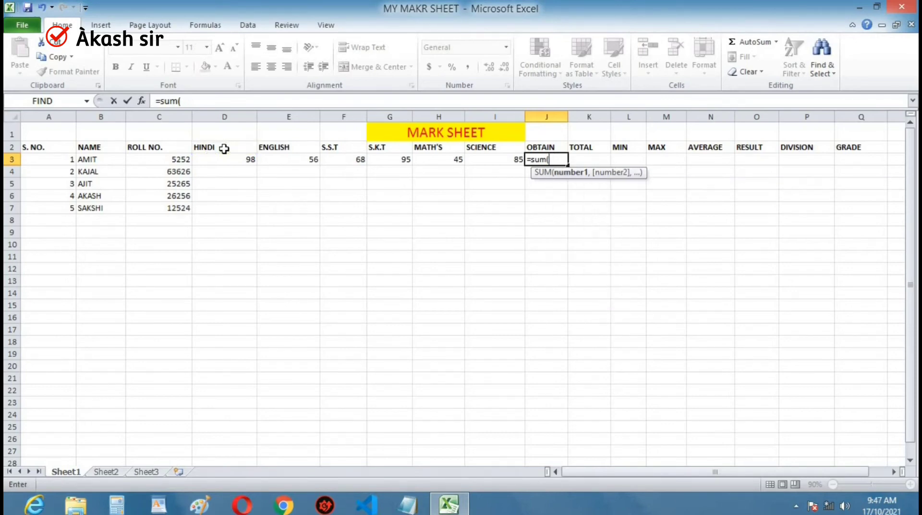
# - Complete the OBTAIN formula with the range D3:I3, covering the HINDI to SCIENCE marks
pyautogui.click(249, 160)
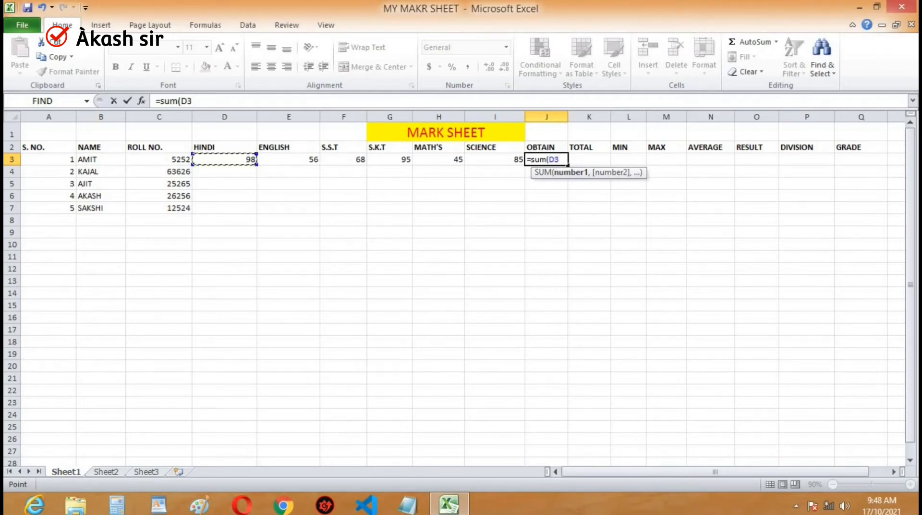
pyautogui.moveTo(241, 160); pyautogui.dragTo(500, 161)
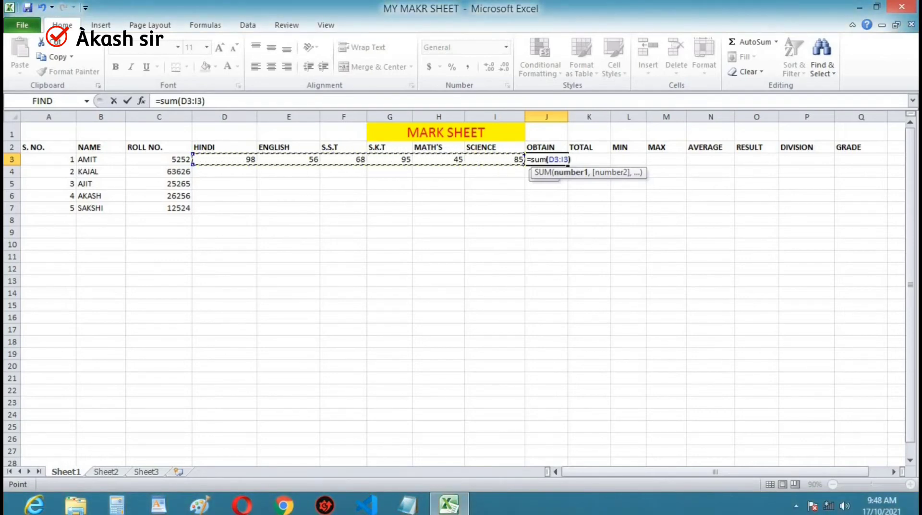
pyautogui.write(')')
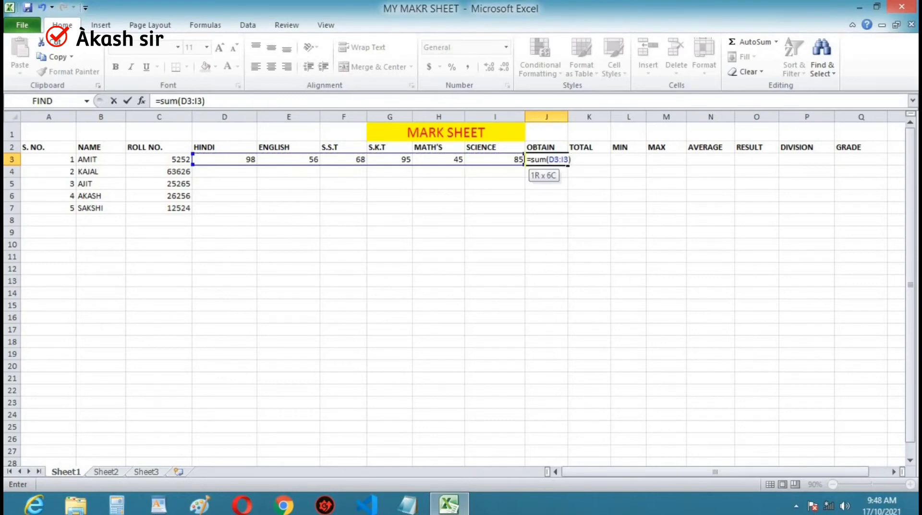
pyautogui.press('Return')
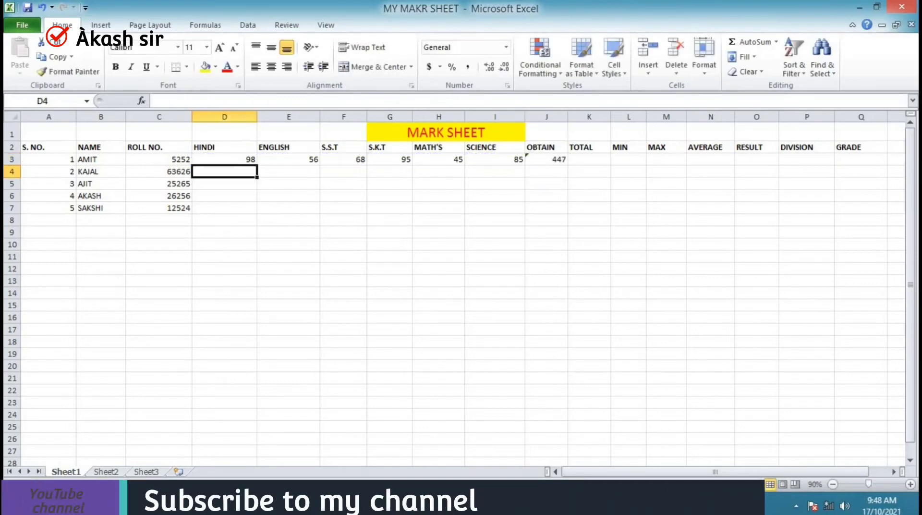
# - Enter the subject count 6 in cell K1, above the TOTAL heading
pyautogui.press('Right')
pyautogui.press('Up')
pyautogui.press('Right')
pyautogui.press('Right')
pyautogui.press('Right')
pyautogui.press('Right')
pyautogui.press('Right')
pyautogui.press('Right')
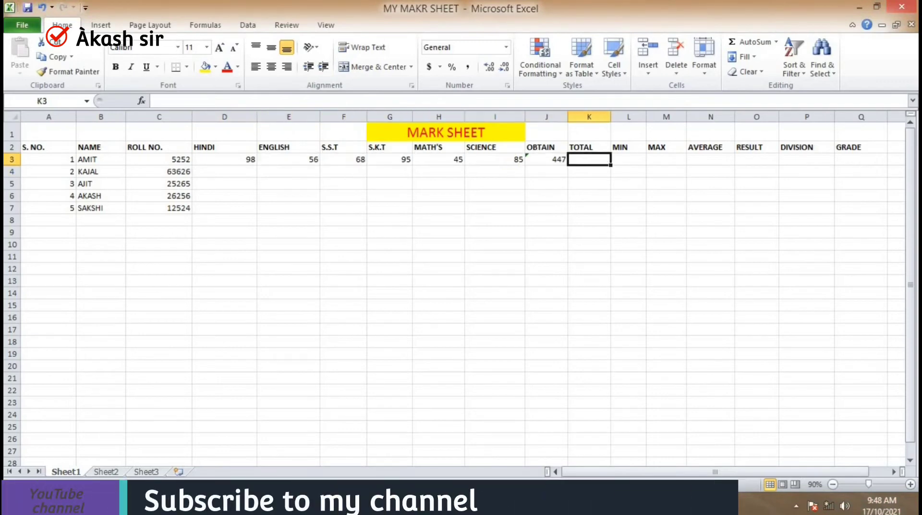
pyautogui.press('Up')
pyautogui.press('Up')
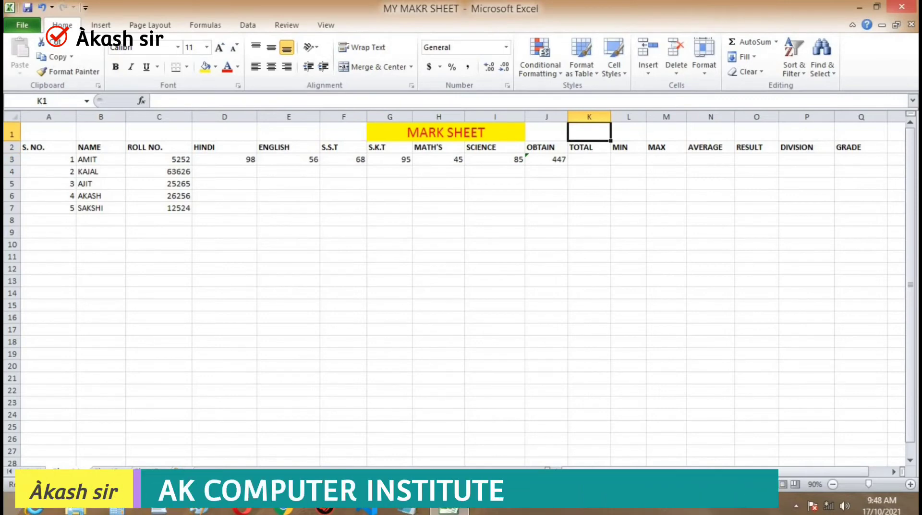
pyautogui.write('6')
pyautogui.press('Return')
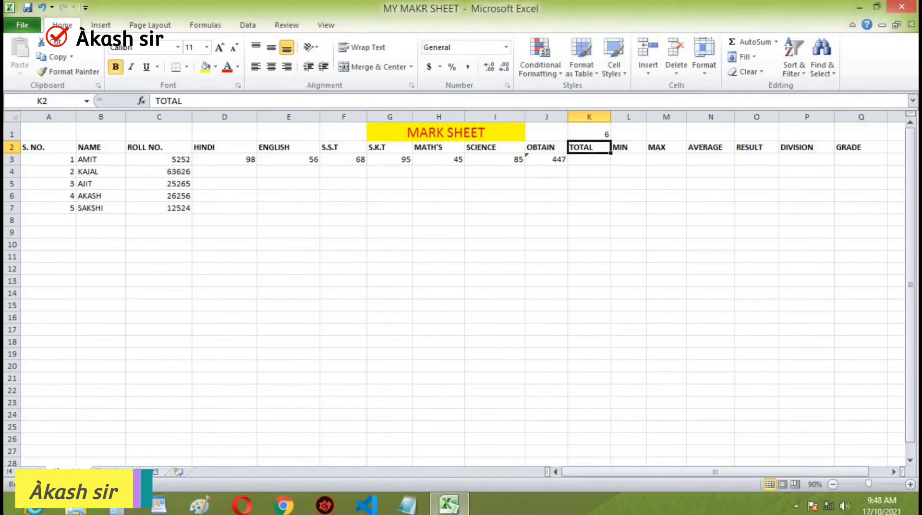
# - Calculate the first student's TOTAL in K3 with the formula =100*K1
pyautogui.press('Down')
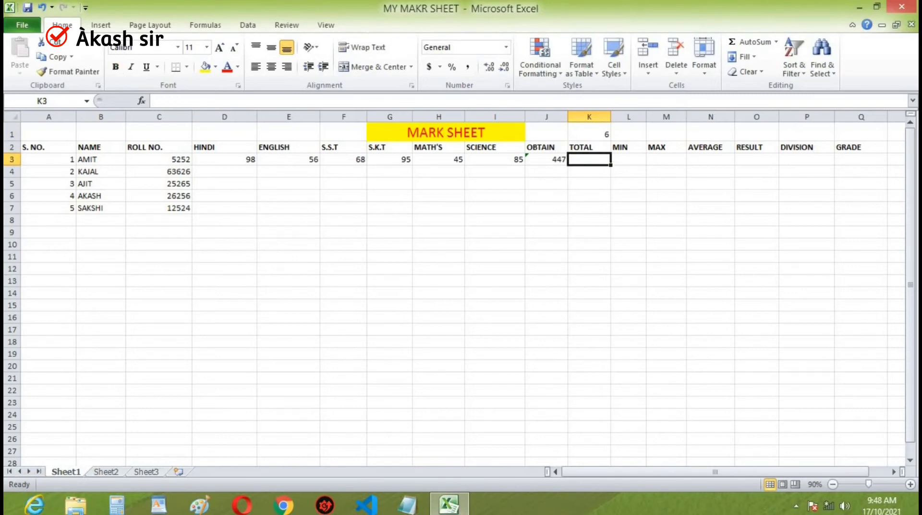
pyautogui.write('=')
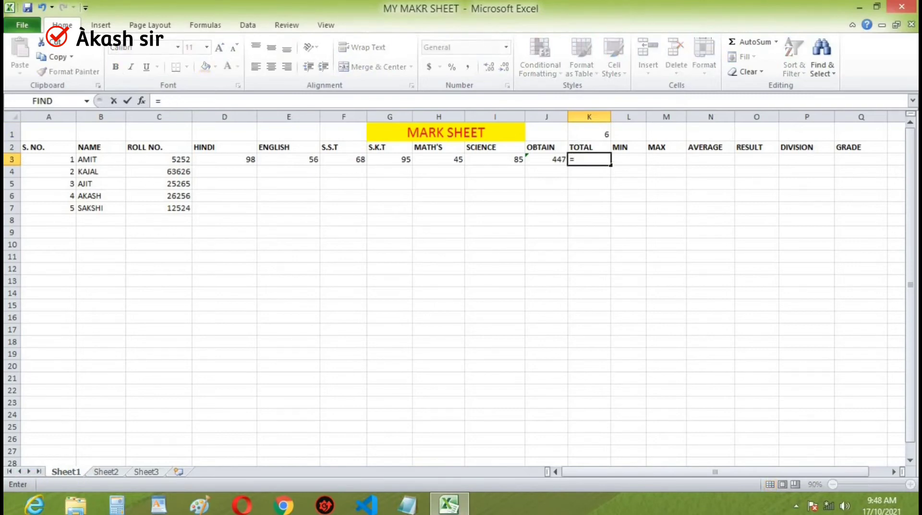
pyautogui.press('Escape')
pyautogui.write('=')
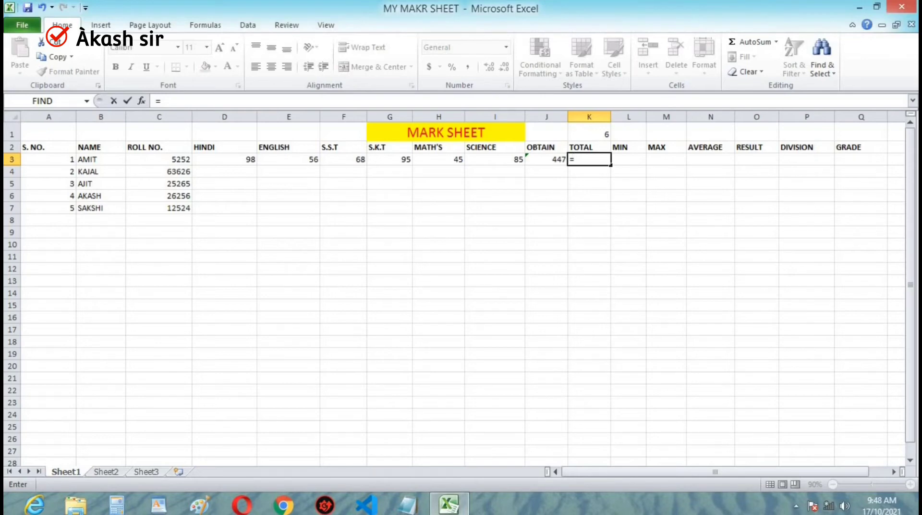
pyautogui.write('100*')
pyautogui.press('Up')
pyautogui.press('Up')
pyautogui.press('Return')
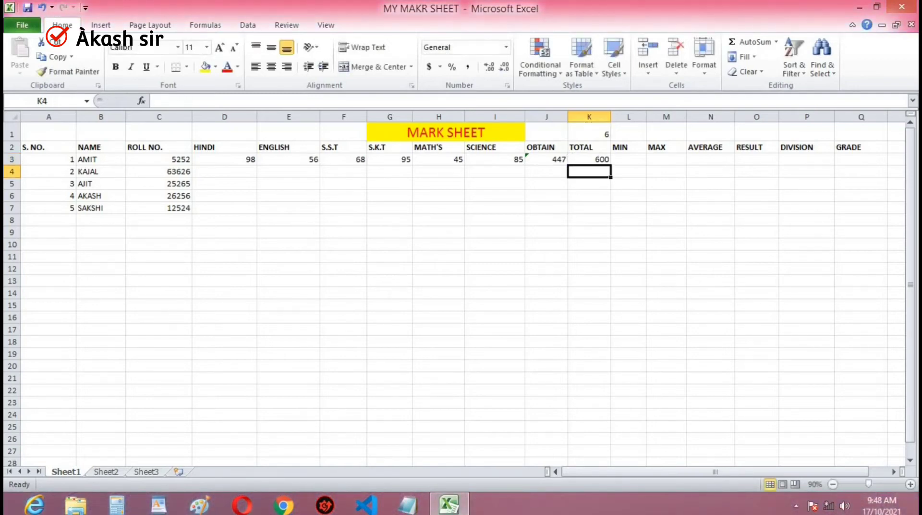
# - Review the first student's subject marks from HINDI to SCIENCE and the TOTAL formula in row 3
pyautogui.press('Up')
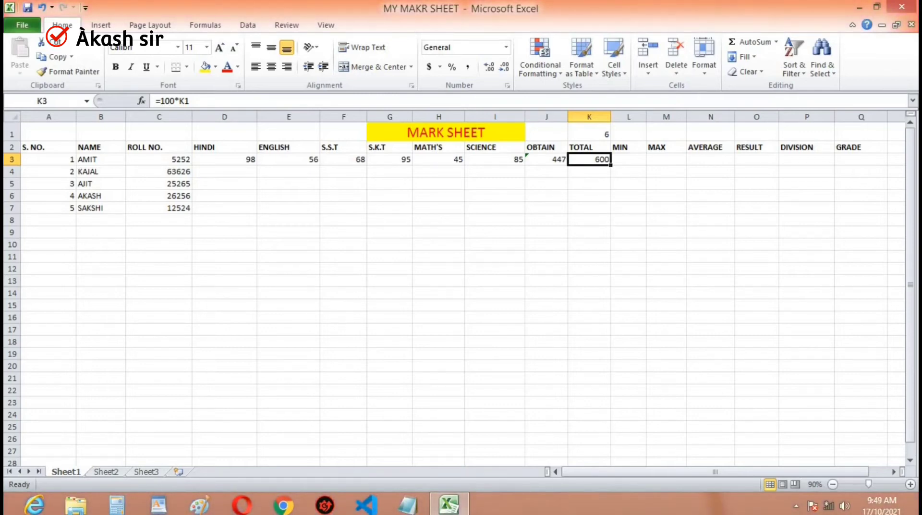
pyautogui.press('Left')
pyautogui.press('Left')
pyautogui.press('Left')
pyautogui.press('Left')
pyautogui.press('Left')
pyautogui.press('Left')
pyautogui.press('Left')
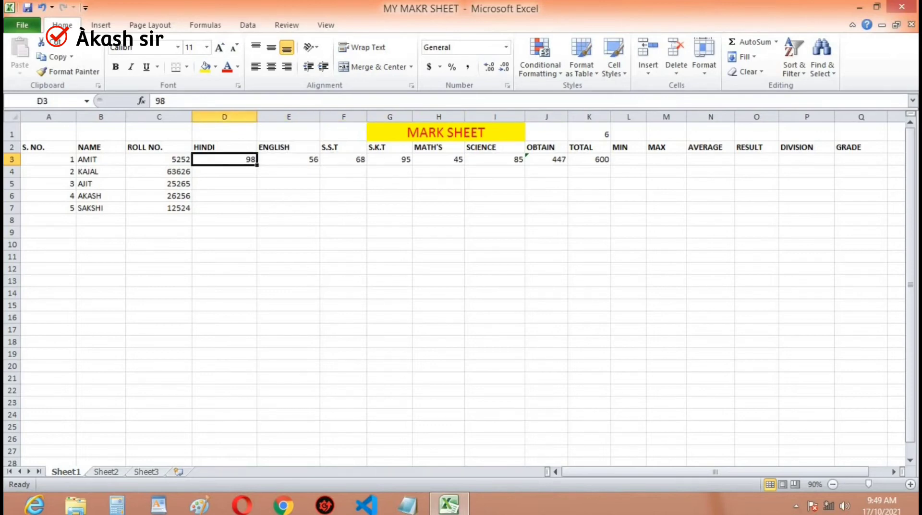
pyautogui.press('Right')
pyautogui.press('Right')
pyautogui.press('Right')
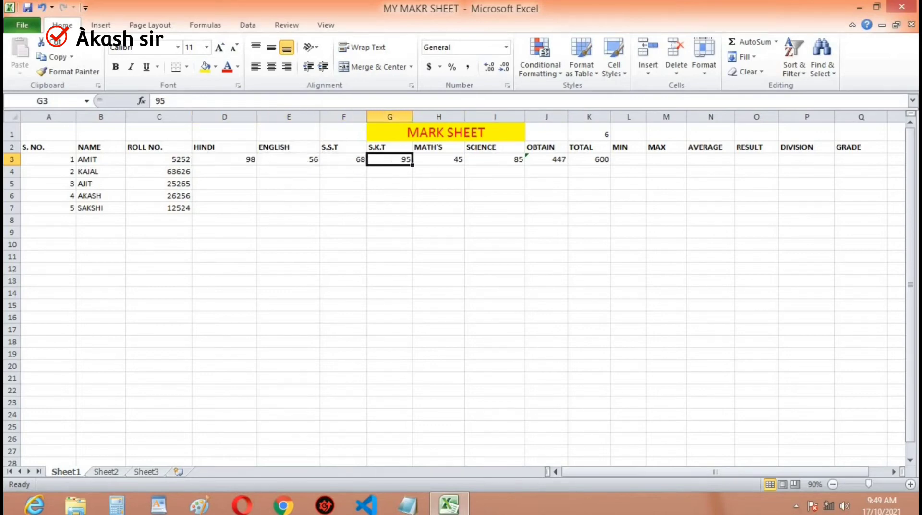
pyautogui.press('Right')
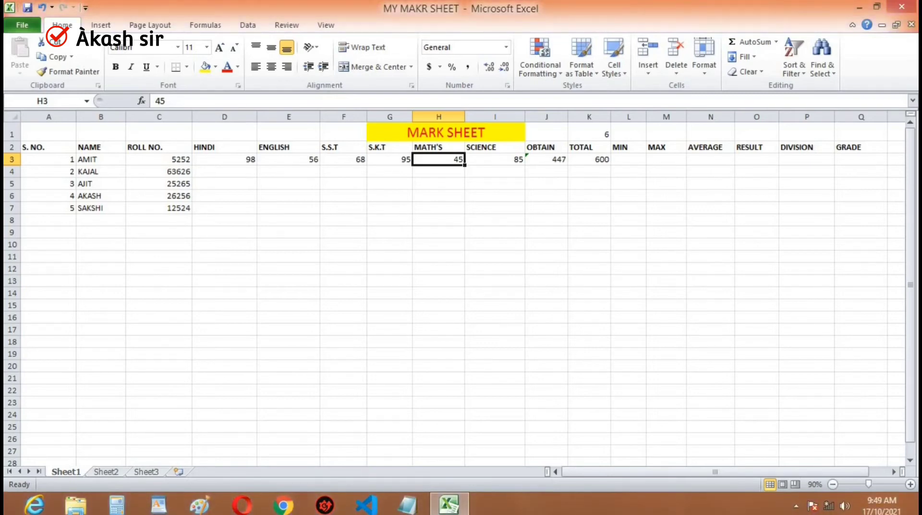
pyautogui.press('Right')
pyautogui.press('Right')
pyautogui.press('Right')
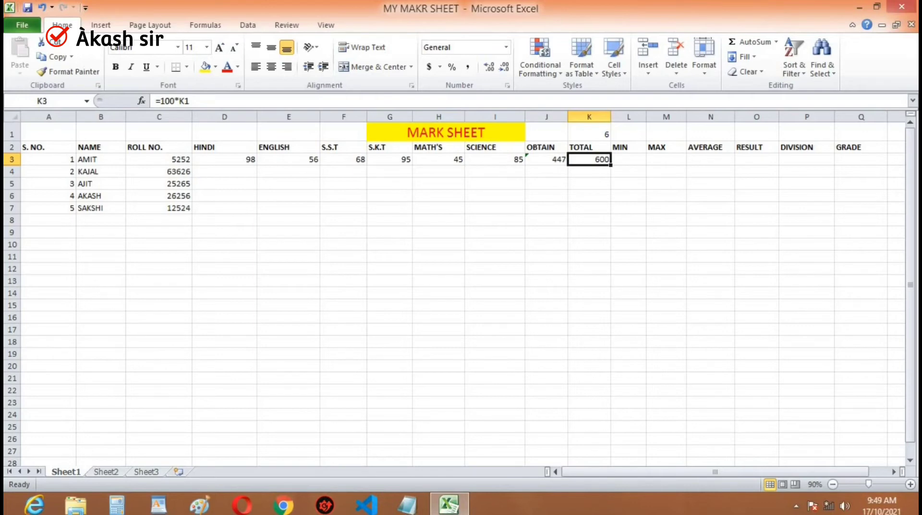
# - Calculate the first student's MIN in L3 with a MIN formula over the subject marks D3:I3
pyautogui.press('Right')
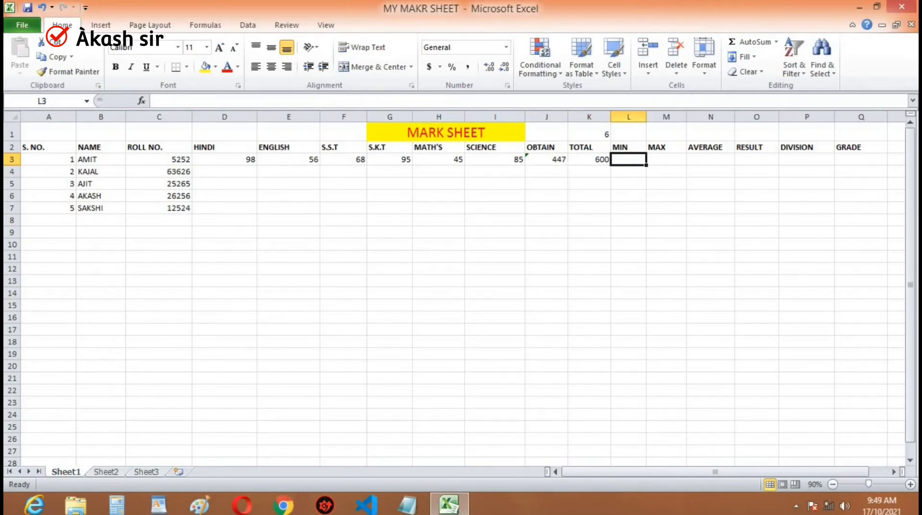
pyautogui.write('=')
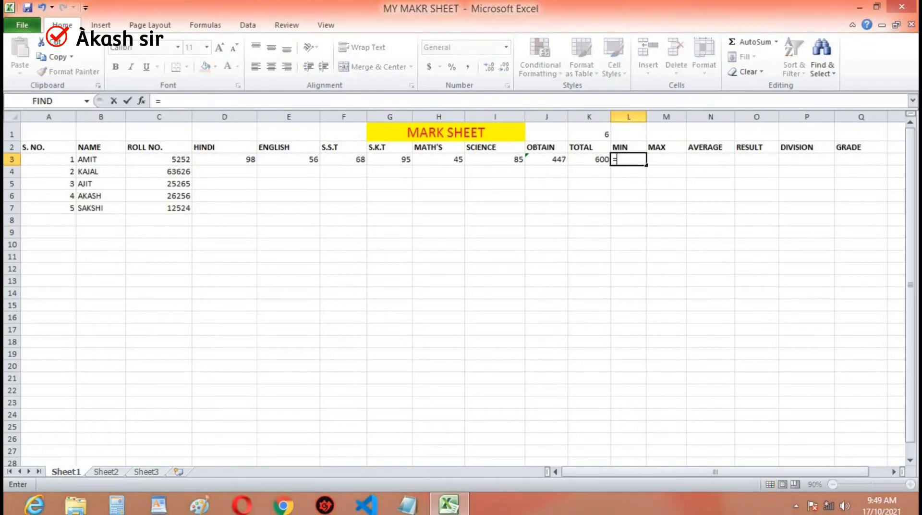
pyautogui.write('min')
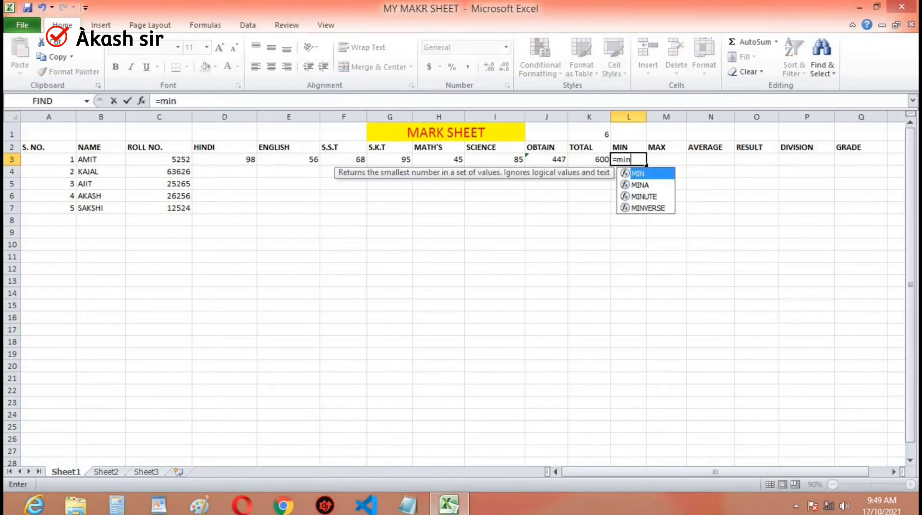
pyautogui.write('(')
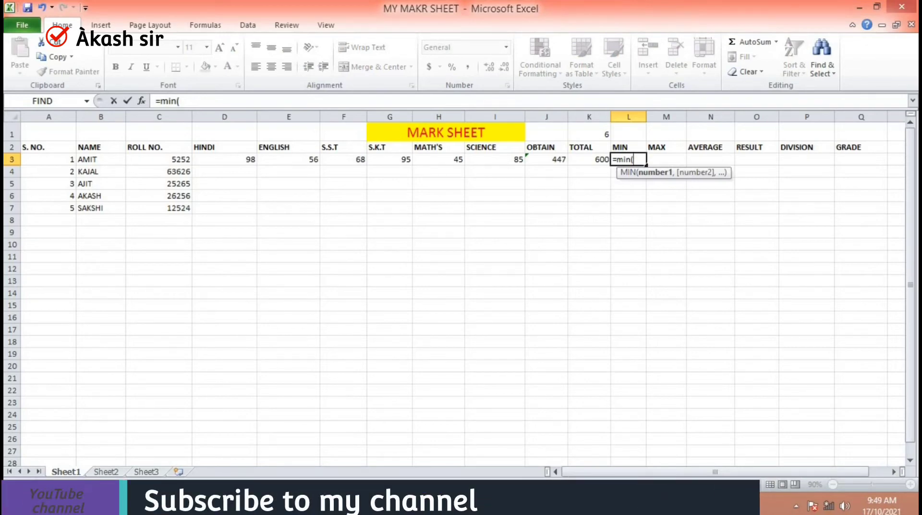
pyautogui.press('Left')
pyautogui.press('Left')
pyautogui.press('Left')
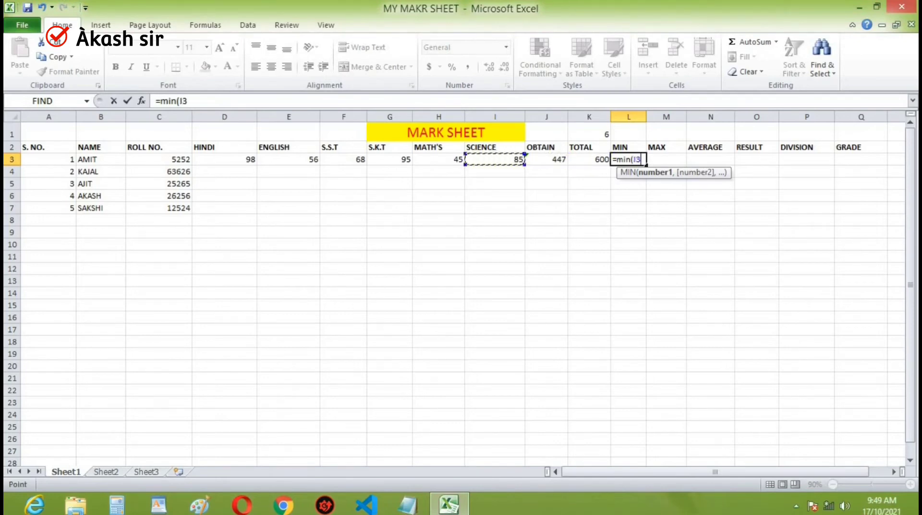
pyautogui.hotkey('shift', 'Left')
pyautogui.hotkey('shift', 'Left')
pyautogui.hotkey('shift', 'Left')
pyautogui.hotkey('shift', 'Left')
pyautogui.hotkey('shift', 'Left')
pyautogui.hotkey('shift', 'Left')
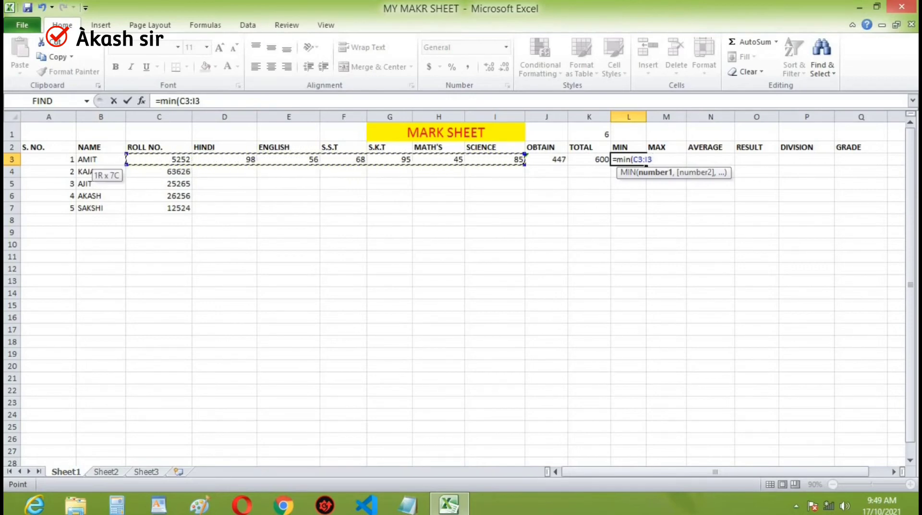
pyautogui.hotkey('shift', 'Right')
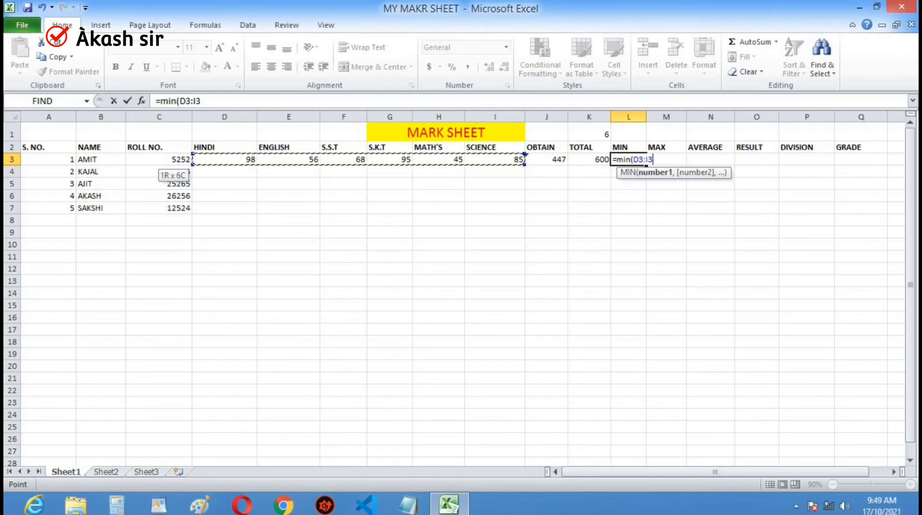
pyautogui.press('Return')
# - Fill the subject headings D2:I2, HINDI through SCIENCE, with the standard light blue color
pyautogui.press('Up')
pyautogui.press('Left')
pyautogui.press('Left')
pyautogui.press('Left')
pyautogui.press('Up')
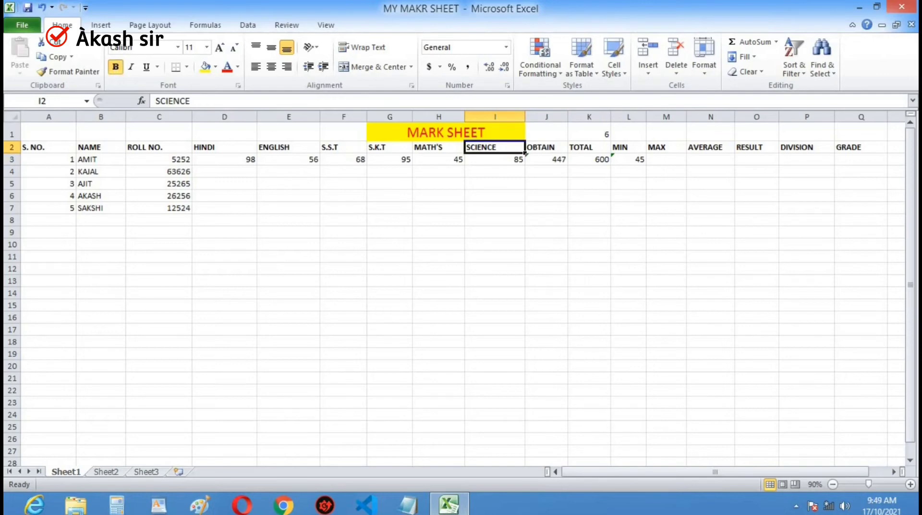
pyautogui.hotkey('shift', 'Left')
pyautogui.hotkey('shift', 'Left')
pyautogui.hotkey('shift', 'Left')
pyautogui.hotkey('shift', 'Left')
pyautogui.hotkey('shift', 'Left')
pyautogui.hotkey('shift', 'Left')
pyautogui.hotkey('shift', 'Right')
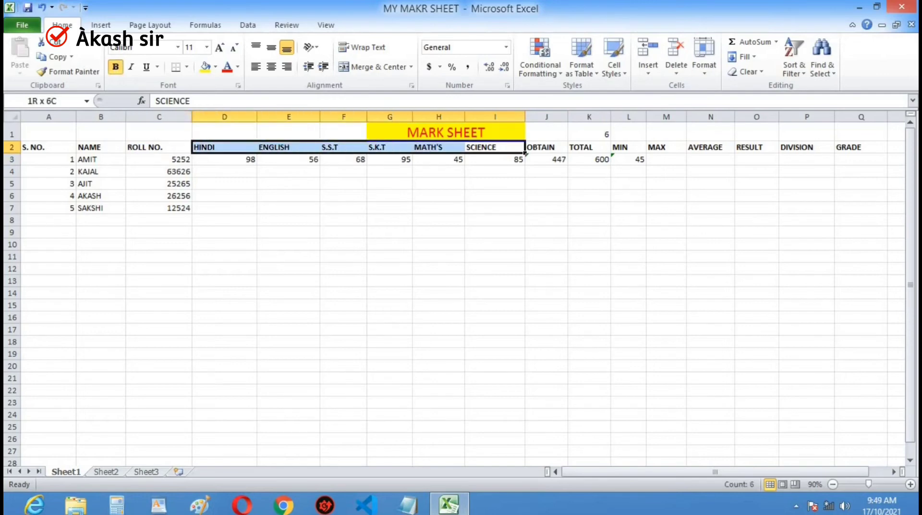
pyautogui.click(216, 67)
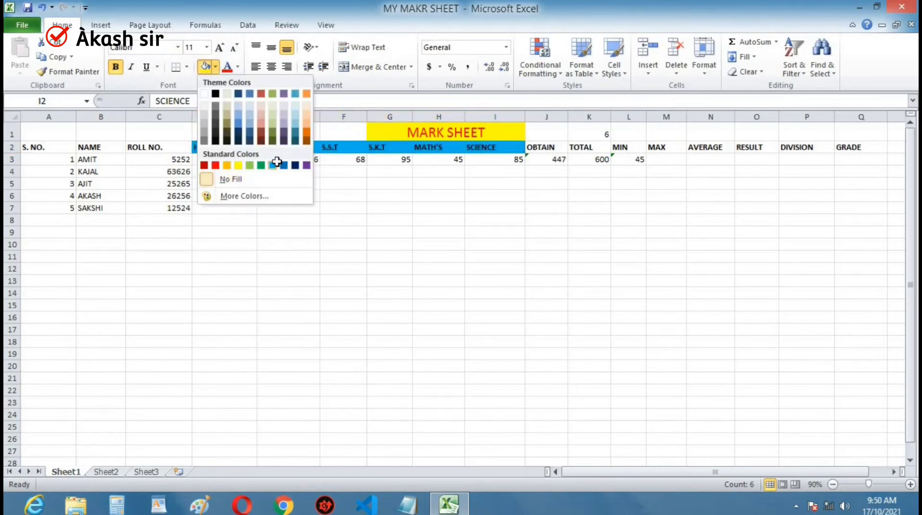
pyautogui.click(277, 164)
pyautogui.click(293, 187)
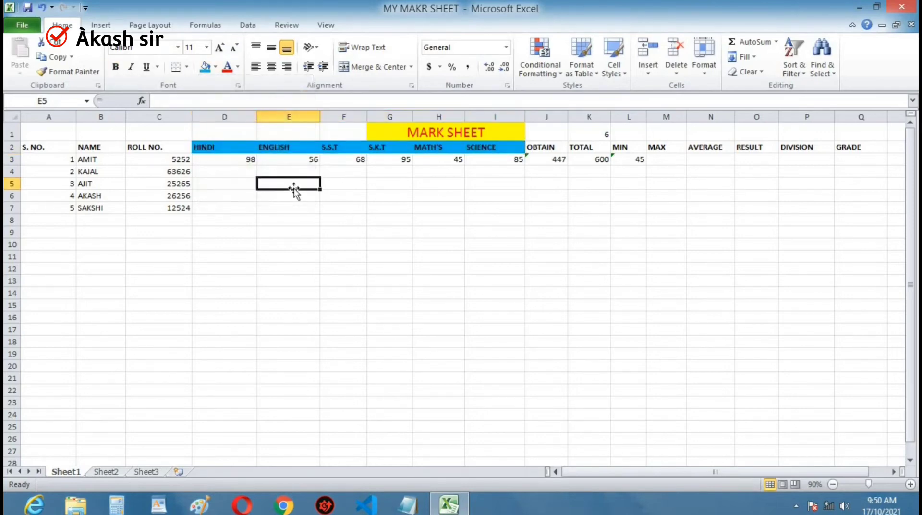
# - Calculate the first student's MAX in M3 with the formula =max(D3:I3)
pyautogui.click(667, 158)
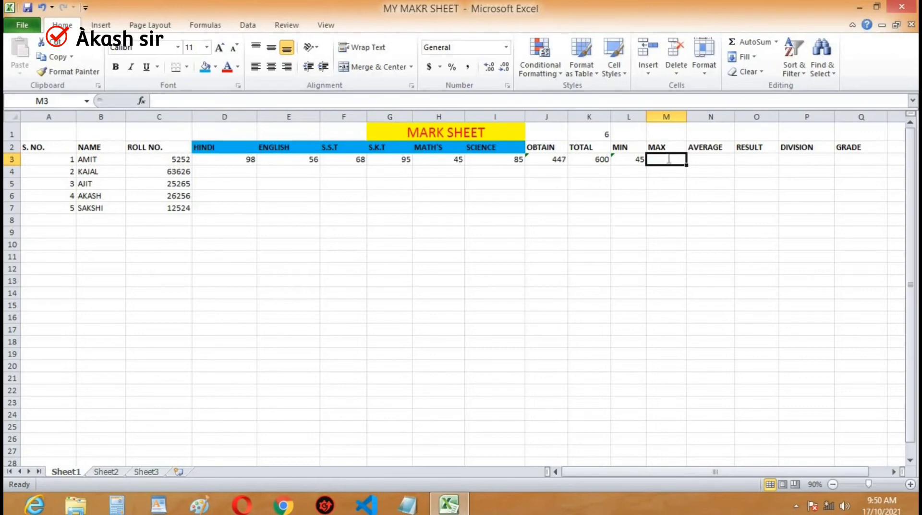
pyautogui.write('=')
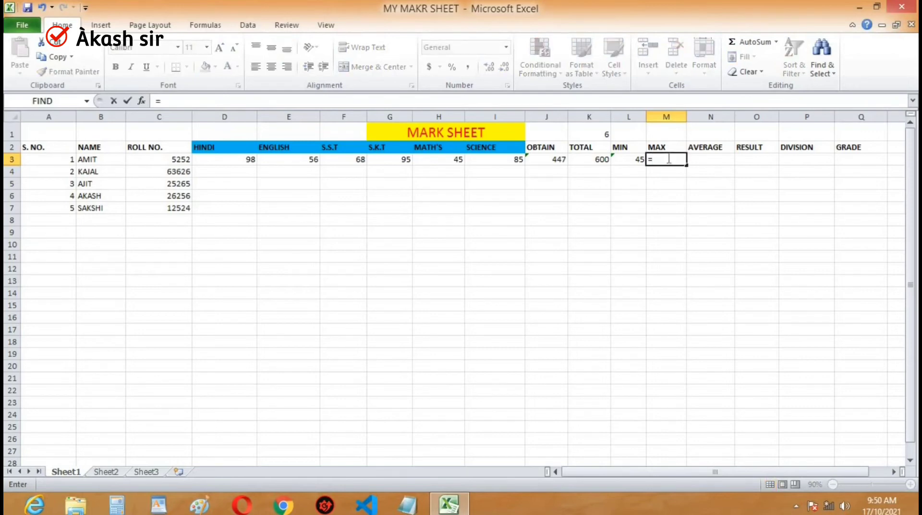
pyautogui.write('ma')
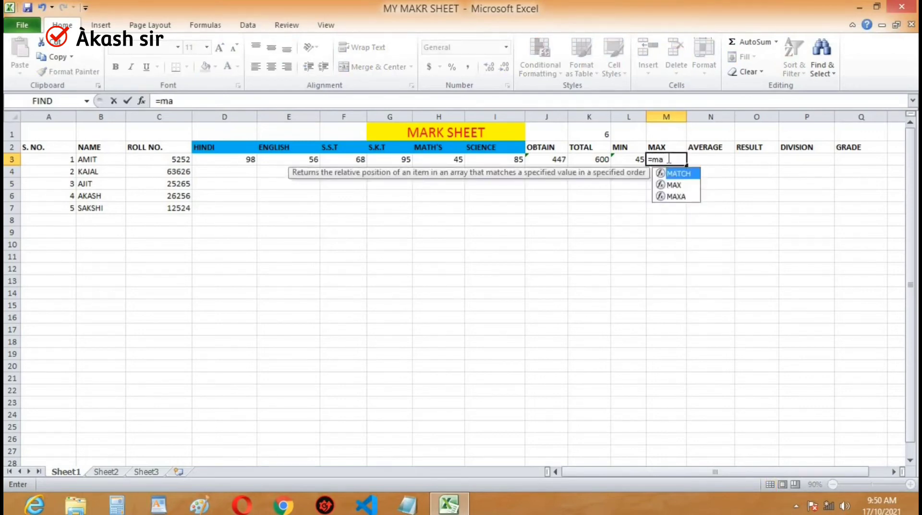
pyautogui.write('x(')
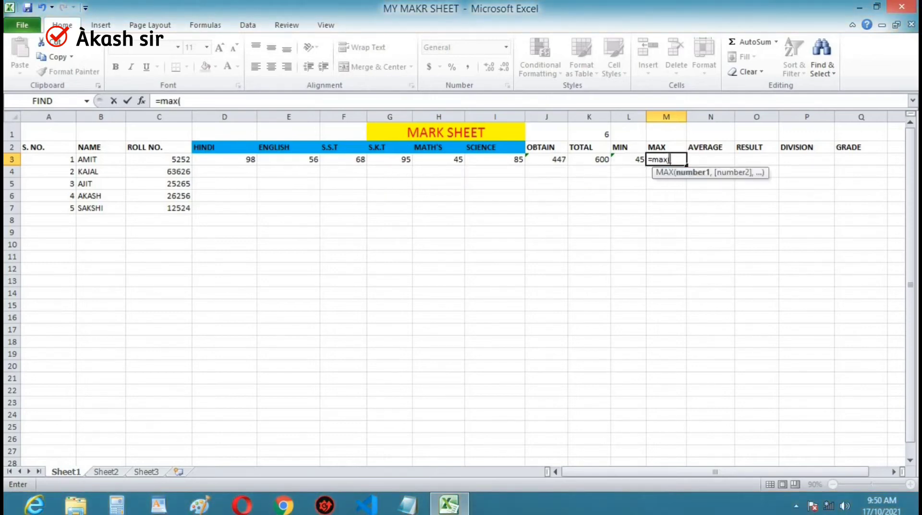
pyautogui.press('Left')
pyautogui.press('Left')
pyautogui.press('Left')
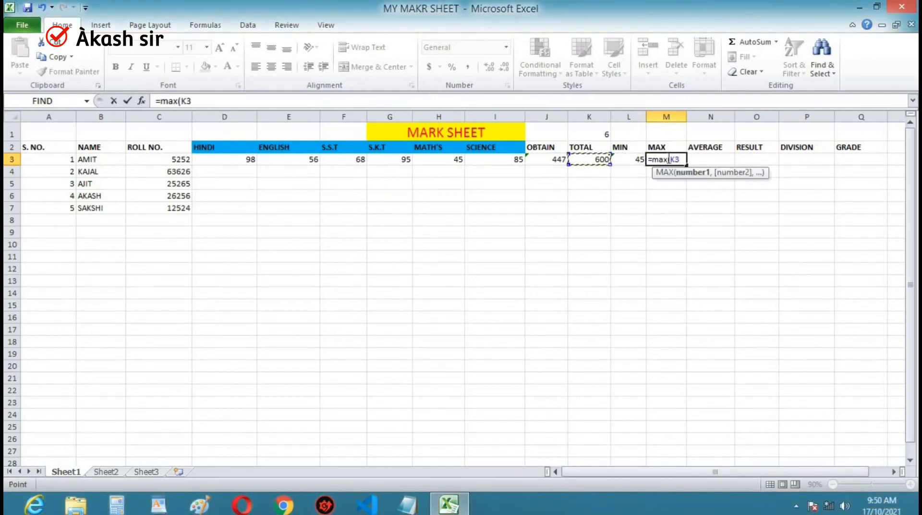
pyautogui.press('Left')
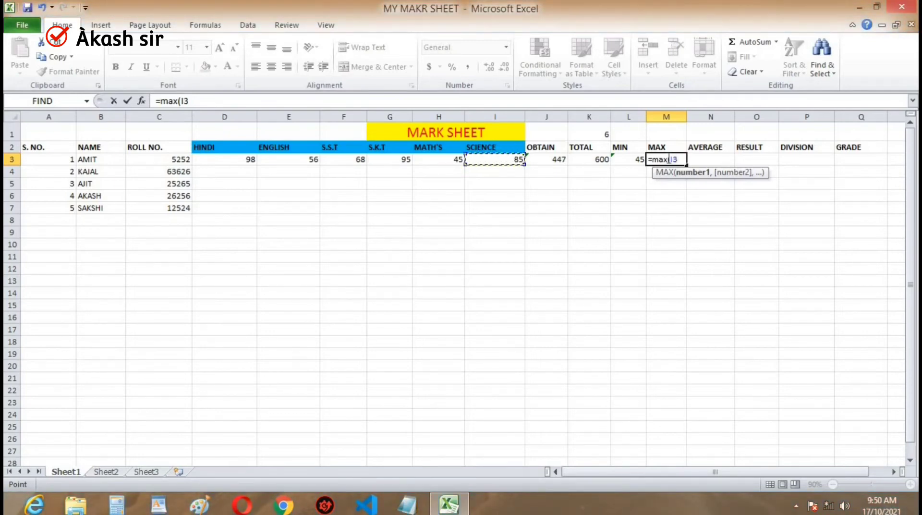
pyautogui.moveTo(495, 159); pyautogui.dragTo(192, 163)
pyautogui.write(')')
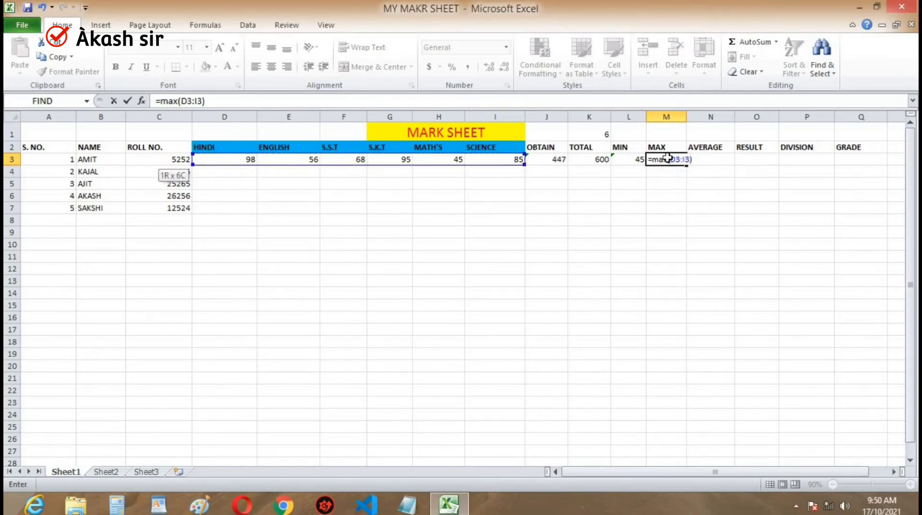
pyautogui.press('Return')
# - Calculate the first student's AVERAGE in N3 with the formula =AVERAGE(D3:I3)
pyautogui.press('Right')
pyautogui.press('Up')
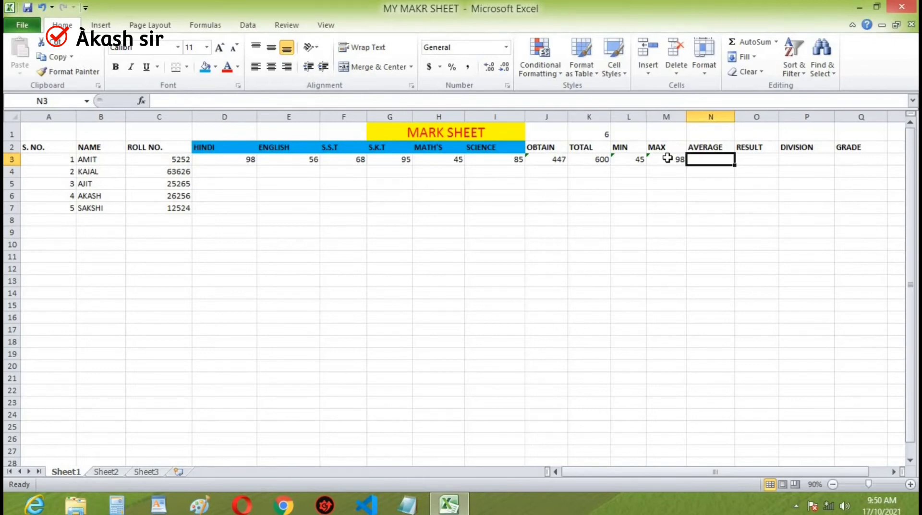
pyautogui.write('=av')
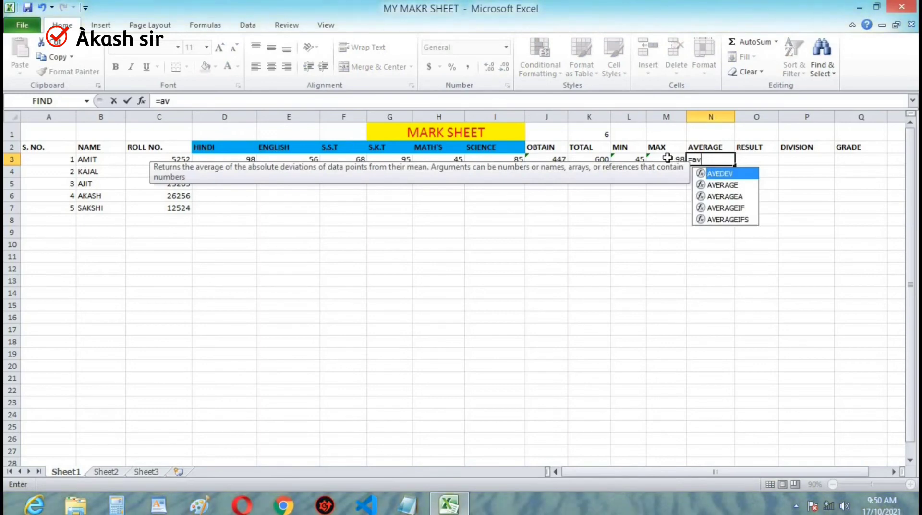
pyautogui.write('er')
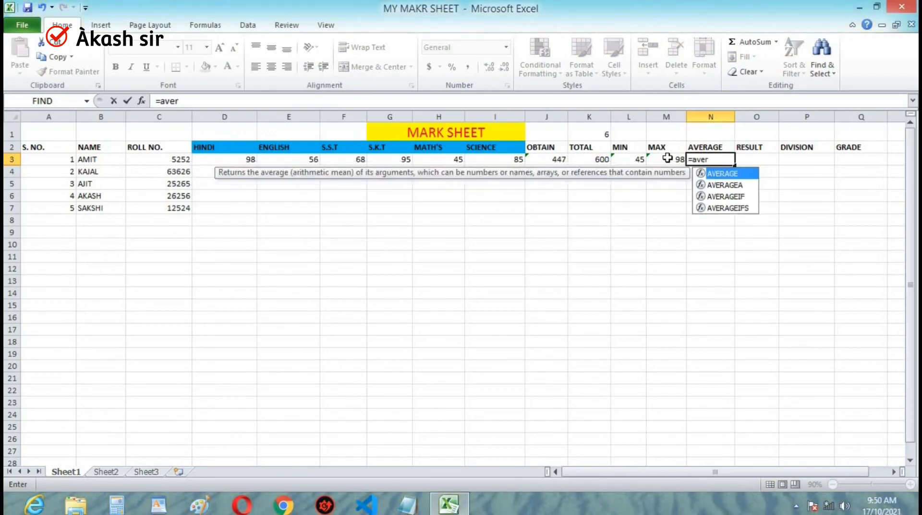
pyautogui.press('Tab')
pyautogui.click(668, 158)
pyautogui.press('Left')
pyautogui.press('Left')
pyautogui.press('Left')
pyautogui.press('Left')
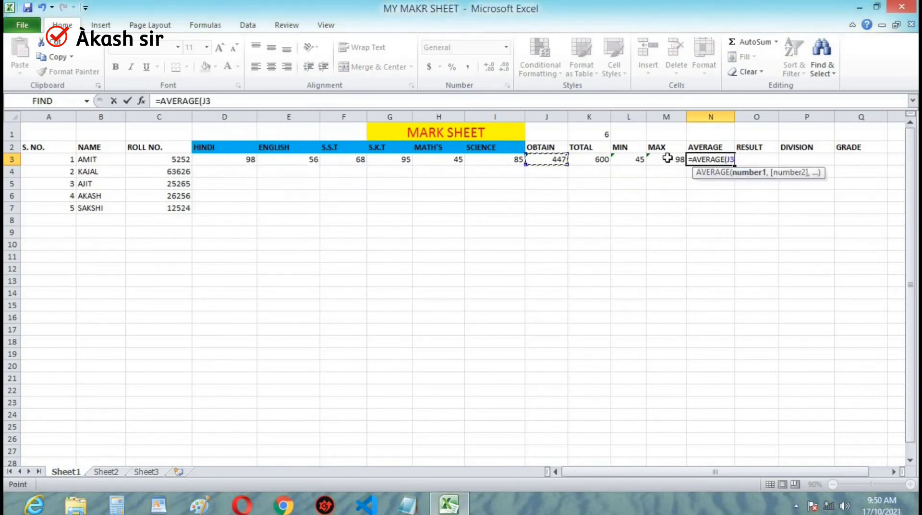
pyautogui.hotkey('shift', 'Left')
pyautogui.hotkey('shift', 'Left')
pyautogui.hotkey('shift', 'Left')
pyautogui.hotkey('shift', 'Left')
pyautogui.hotkey('shift', 'Left')
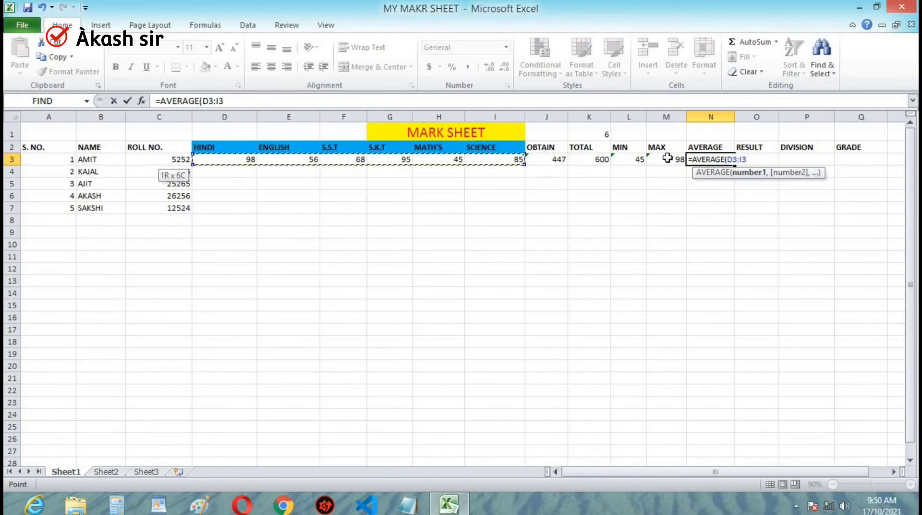
pyautogui.write(')')
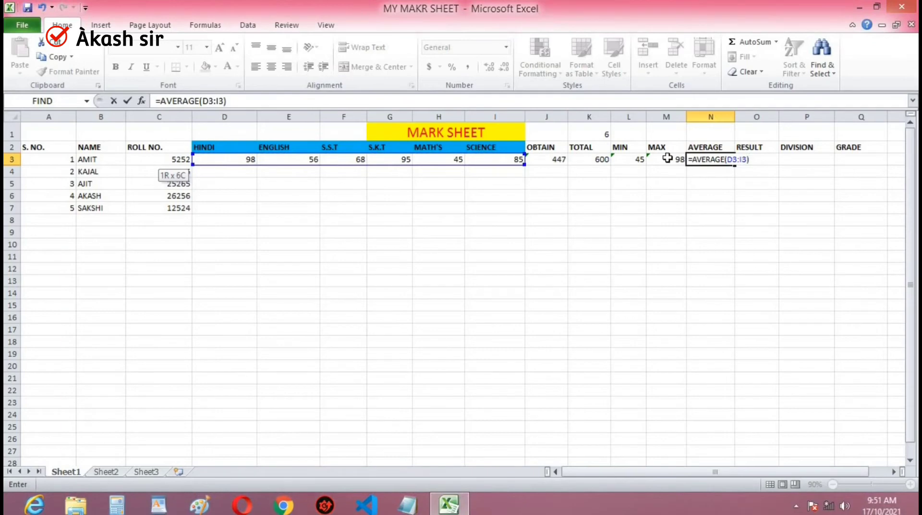
pyautogui.press('Return')
# - Examine the first student's calculated cells in row 3, from OBTAIN to AVERAGE
pyautogui.press('Right')
pyautogui.press('Up')
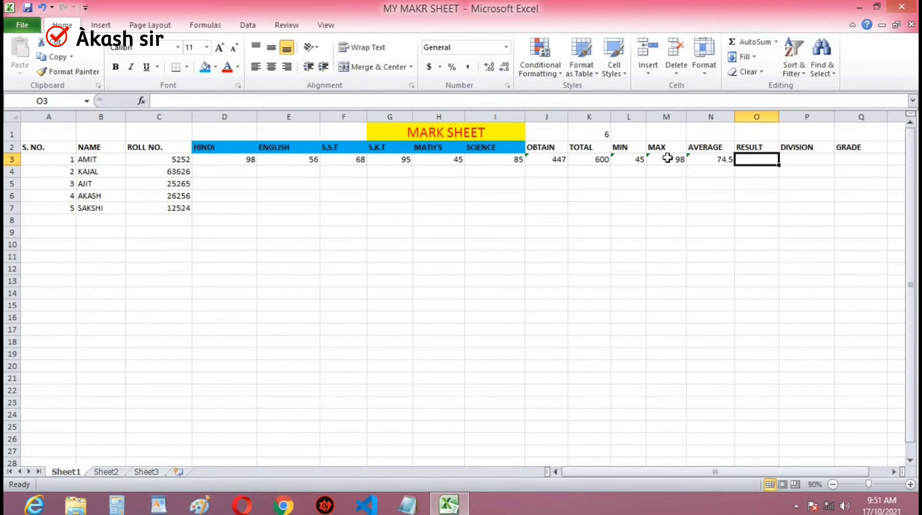
pyautogui.press('Left')
pyautogui.press('Left')
pyautogui.press('Left')
pyautogui.press('Left')
pyautogui.press('Left')
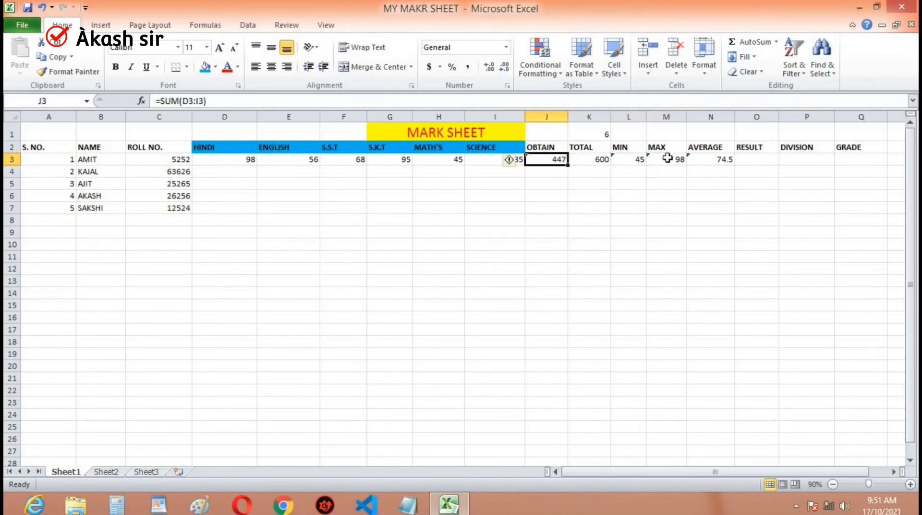
pyautogui.press('Right')
pyautogui.press('Right')
pyautogui.press('Right')
pyautogui.press('Right')
pyautogui.press('Right')
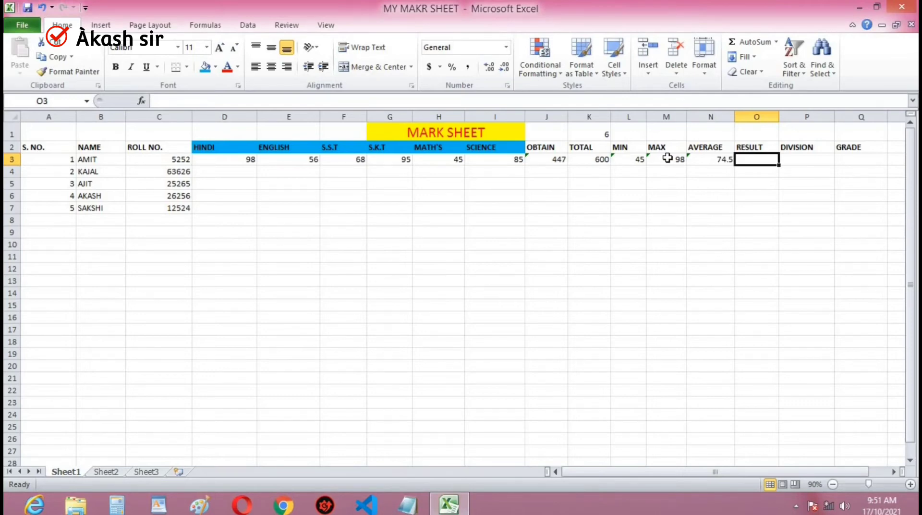
# - Begin the first student's RESULT formula in O3 as an IF testing whether obtained marks exceed 33% of the total: =if(J3>K3*33%
pyautogui.write('=if')
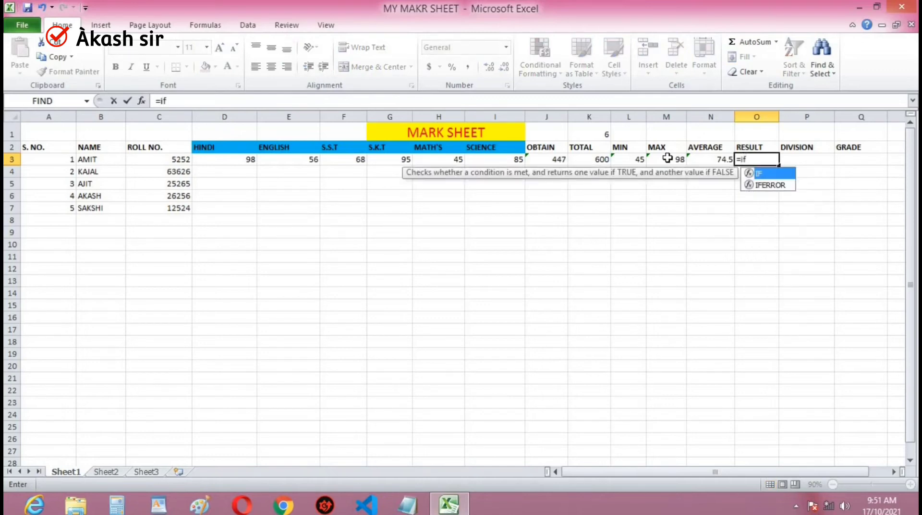
pyautogui.write('(')
pyautogui.press('Left')
pyautogui.press('Left')
pyautogui.press('Left')
pyautogui.press('Left')
pyautogui.press('Left')
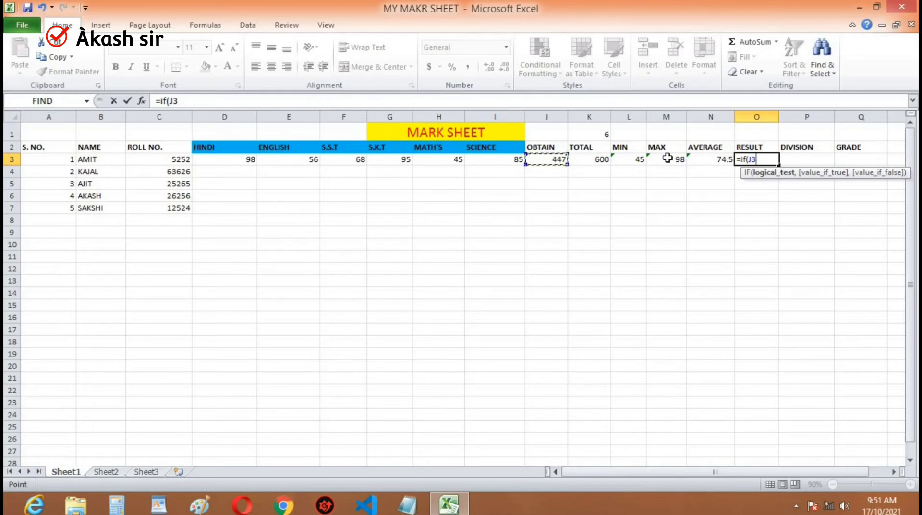
pyautogui.write('>')
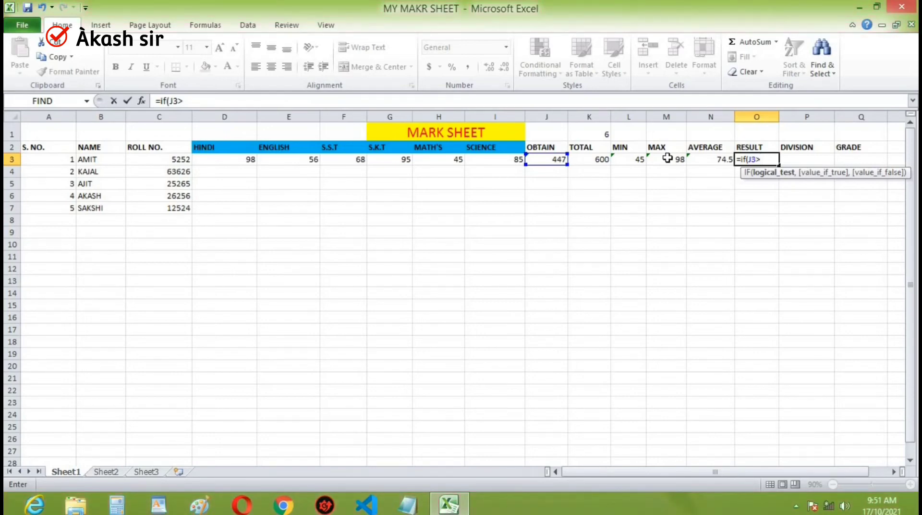
pyautogui.press('Left')
pyautogui.press('Left')
pyautogui.press('Left')
pyautogui.press('Left')
pyautogui.write('*')
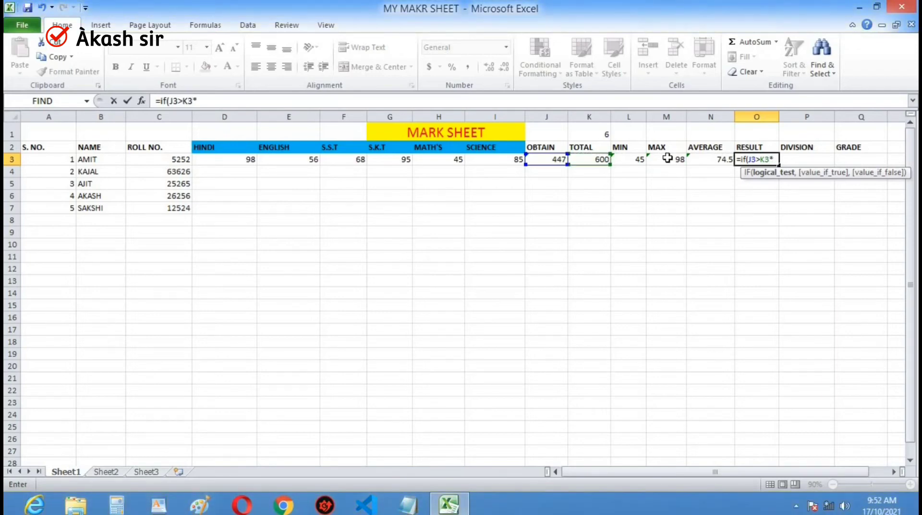
pyautogui.write('33')
pyautogui.write('%')
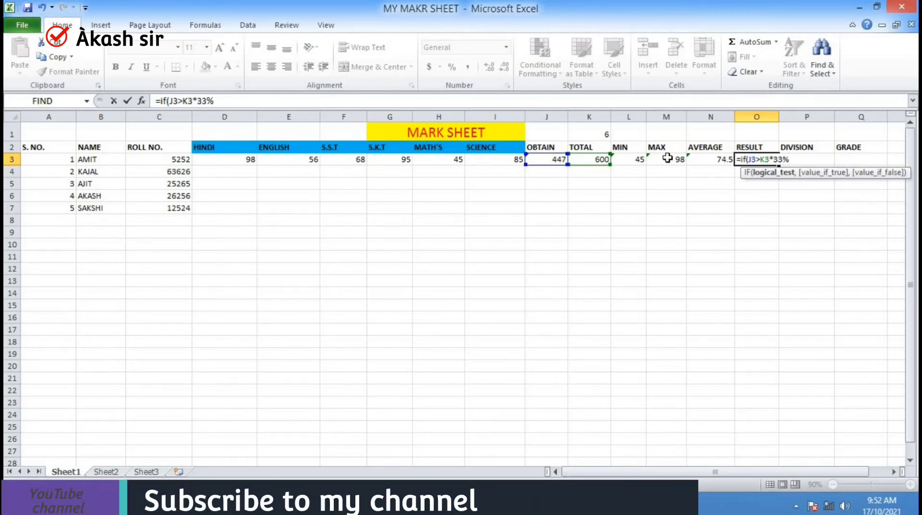
pyautogui.write(',')
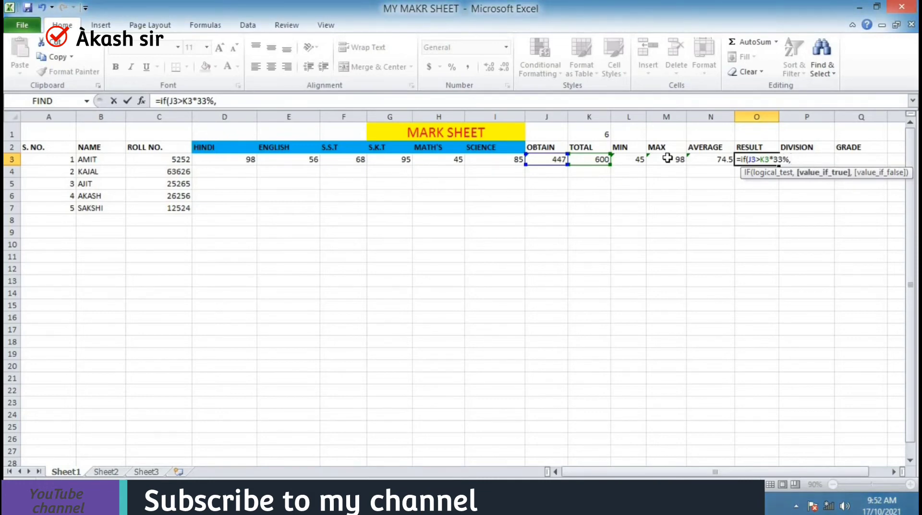
# - Complete the RESULT formula in O3 with "pass" as the true value and "fail" as the false value, and enter it
pyautogui.write('"')
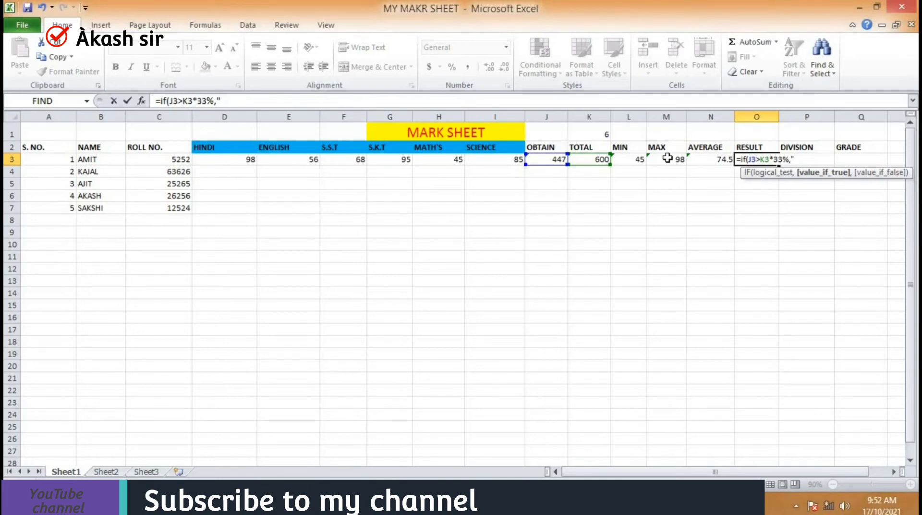
pyautogui.write('pass"')
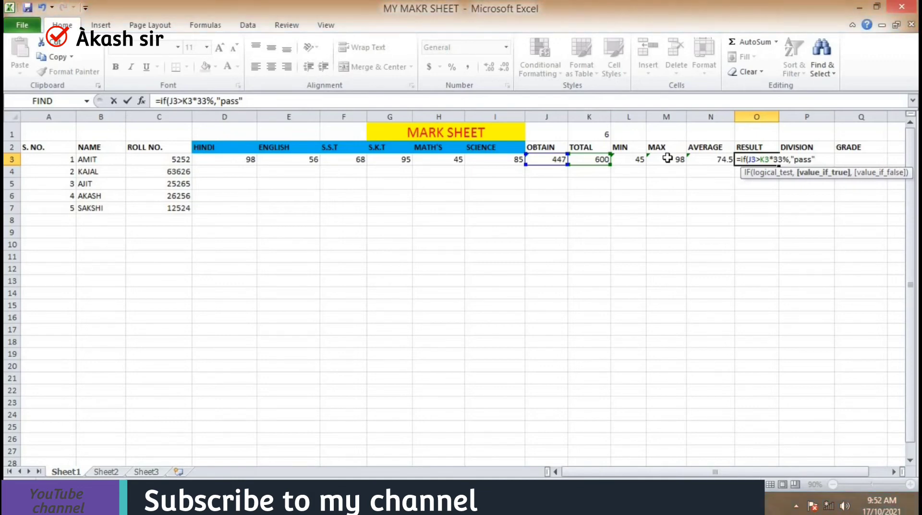
pyautogui.write(',')
pyautogui.write('"')
pyautogui.write('fa')
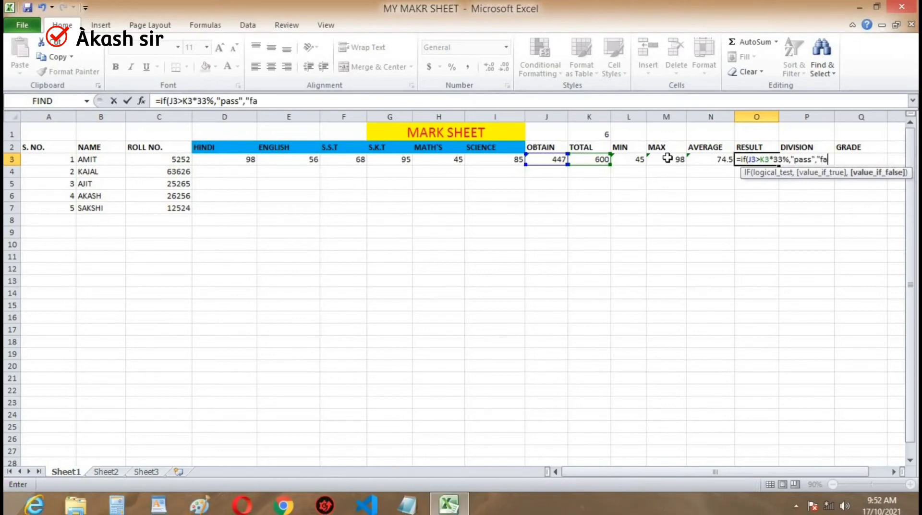
pyautogui.write('il")')
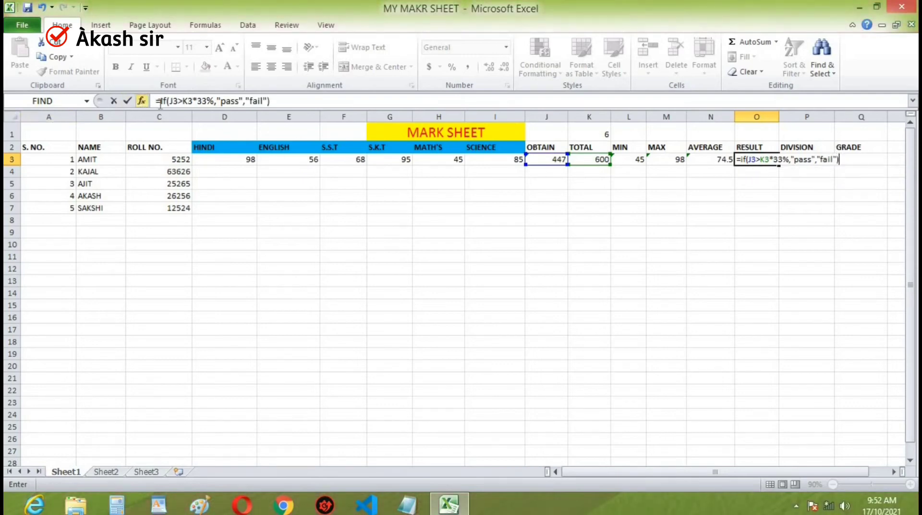
pyautogui.moveTo(285, 101); pyautogui.dragTo(242, 101)
pyautogui.moveTo(90, 100); pyautogui.dragTo(89, 108)
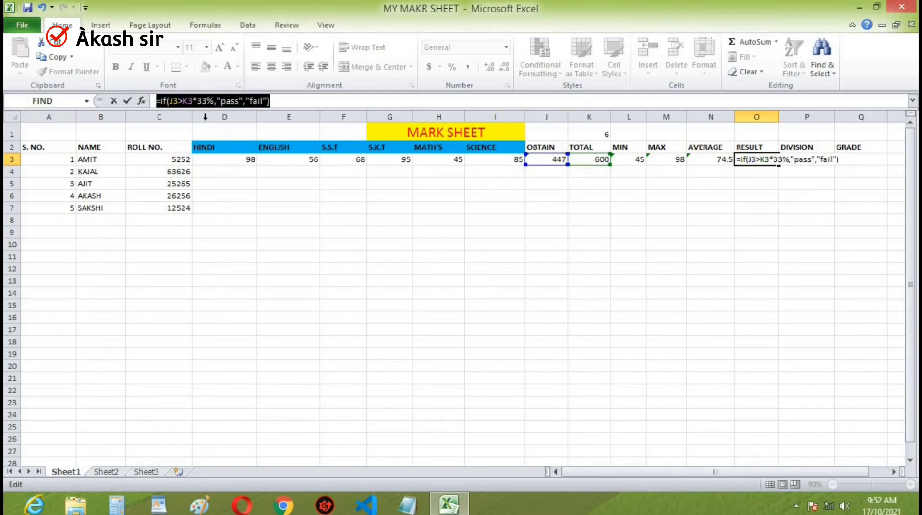
pyautogui.click(279, 101)
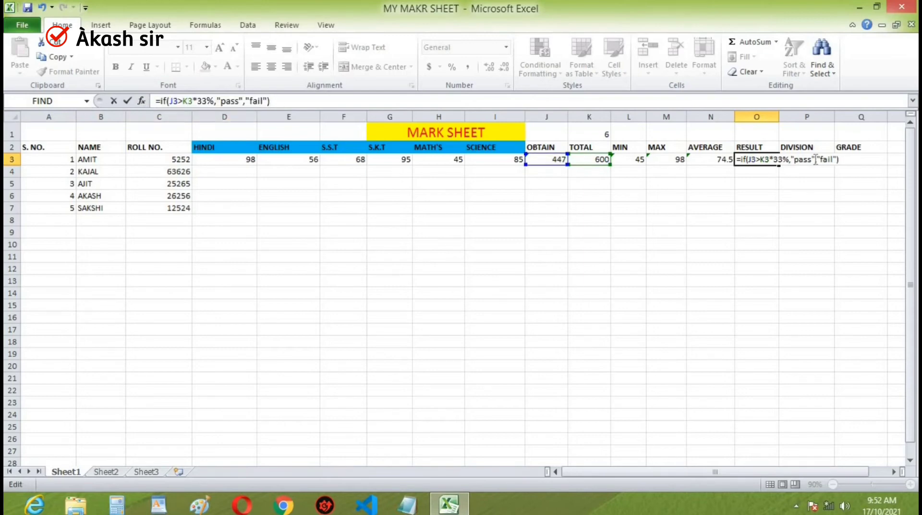
pyautogui.press('Return')
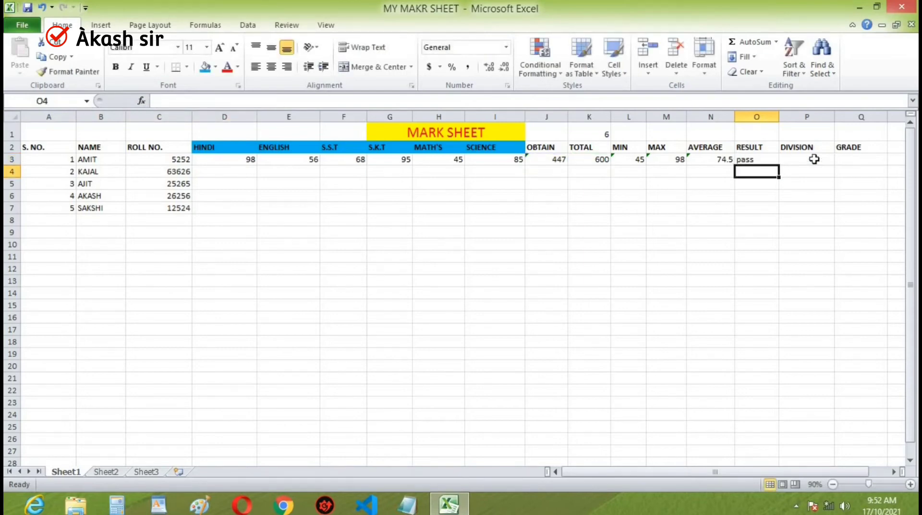
# - Begin the first student's DIVISION formula in P3 with the first condition on the average: =if(N3>90,"1st div"
pyautogui.click(814, 159)
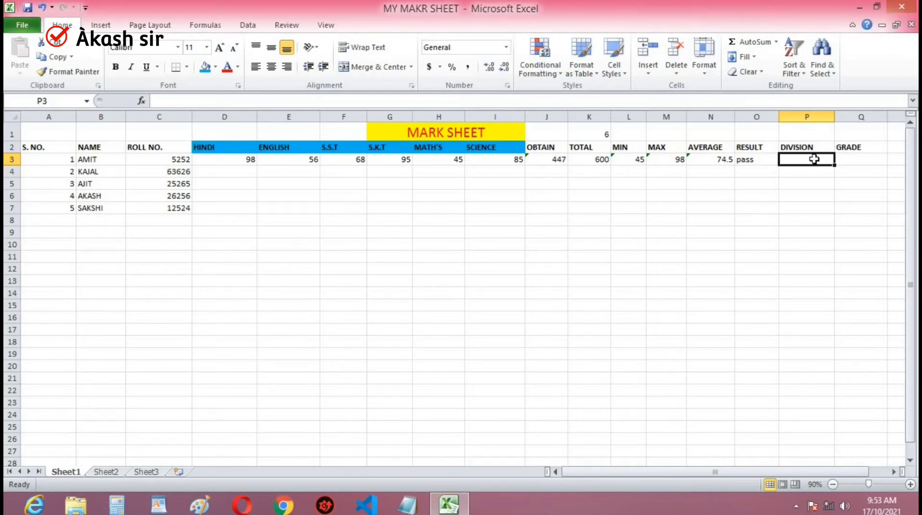
pyautogui.write('=')
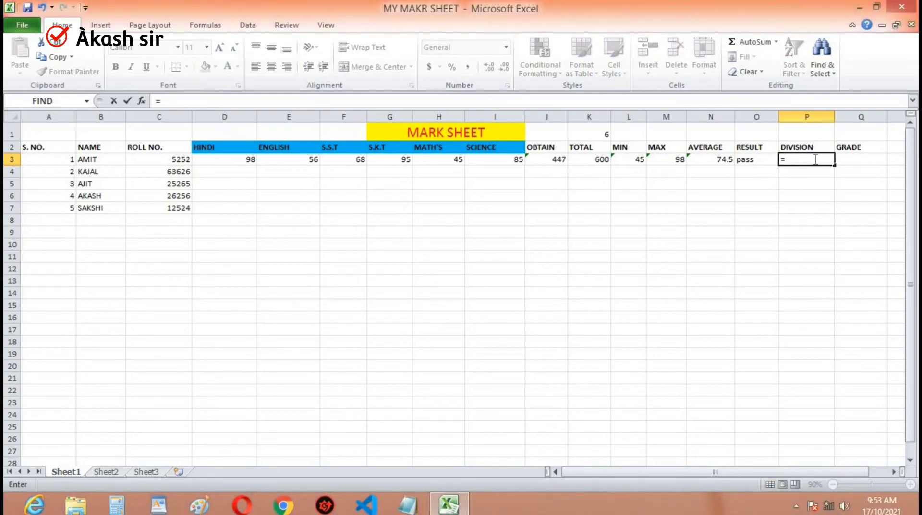
pyautogui.write('if')
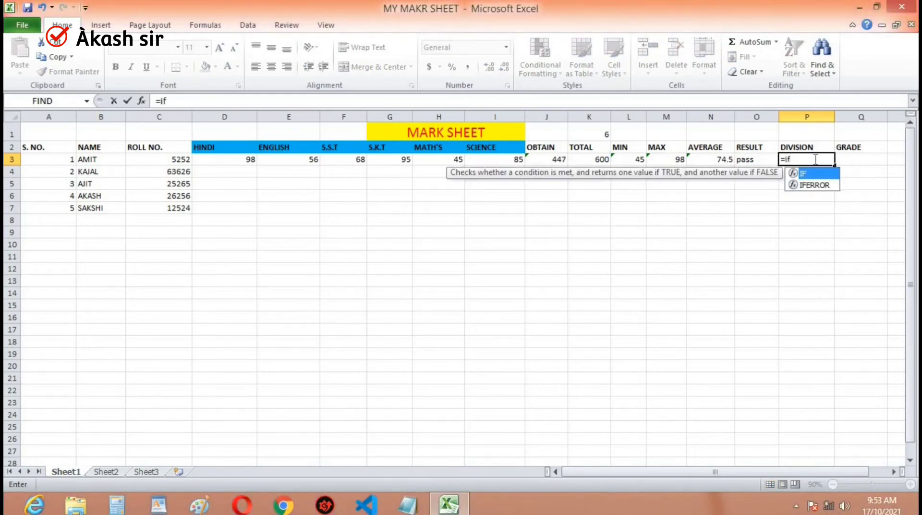
pyautogui.write('(')
pyautogui.press('Left')
pyautogui.press('Left')
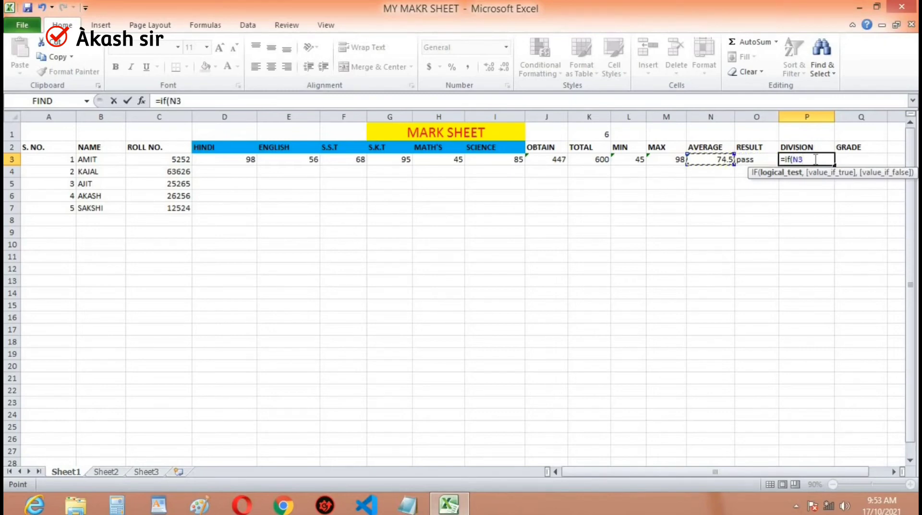
pyautogui.write('>90')
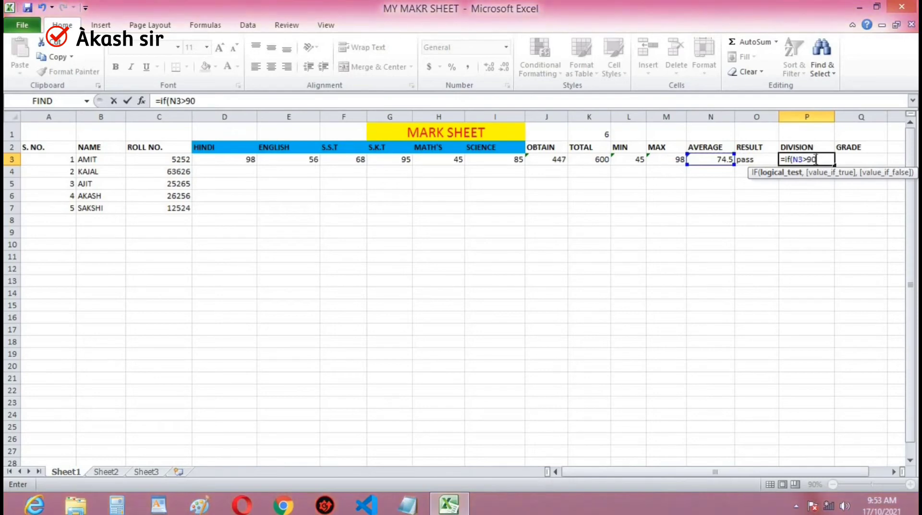
pyautogui.write(',"')
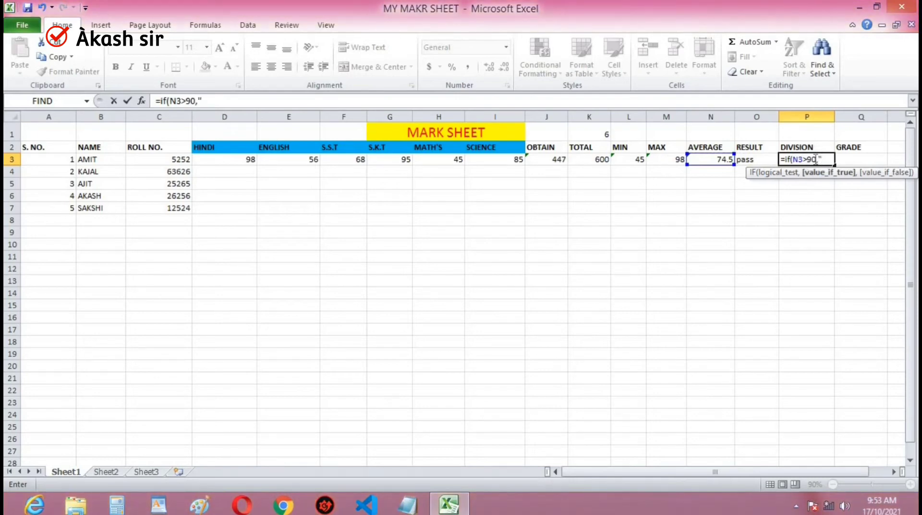
pyautogui.write('1st div"')
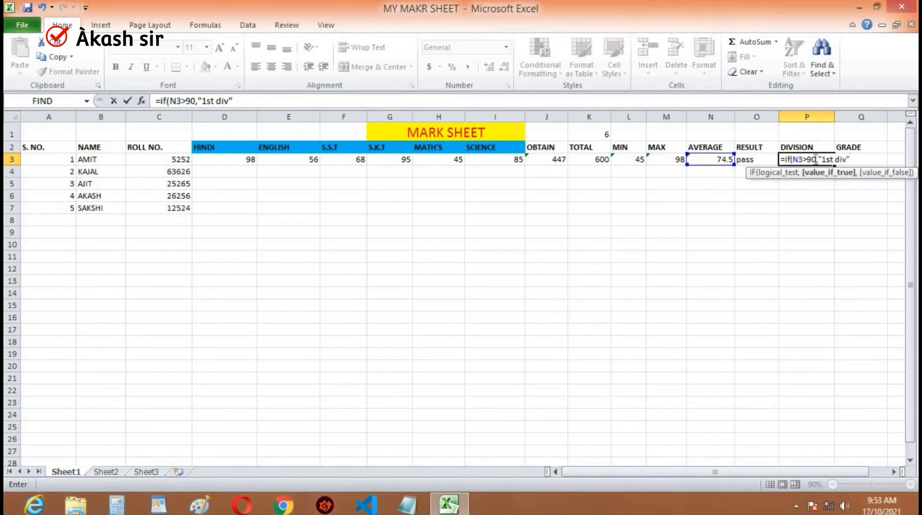
pyautogui.write(',')
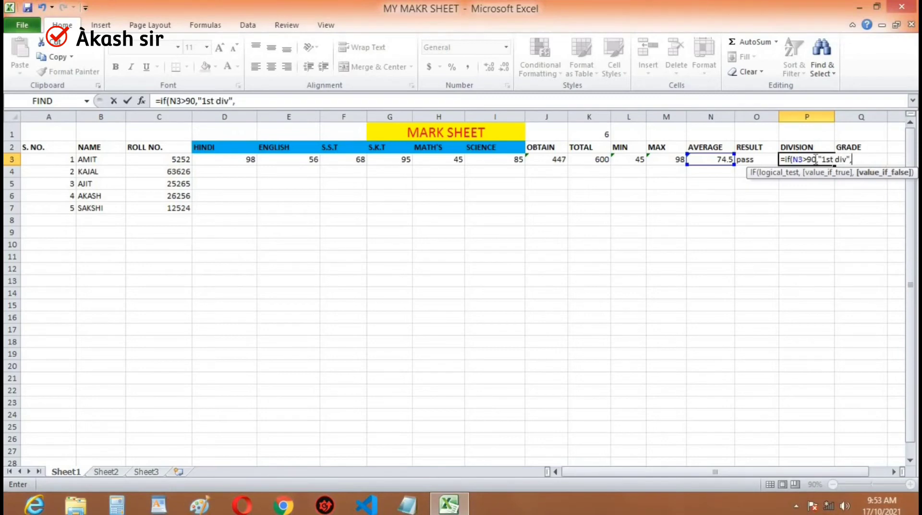
pyautogui.write('if')
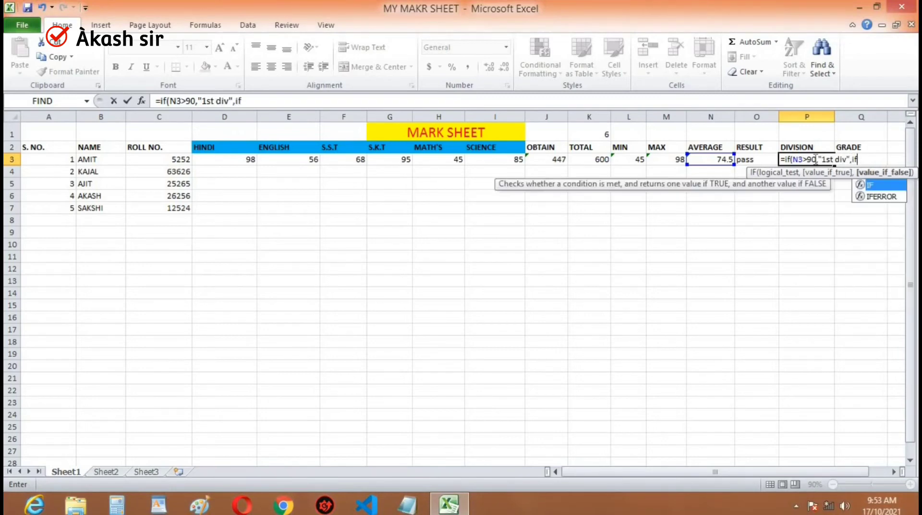
pyautogui.write('(')
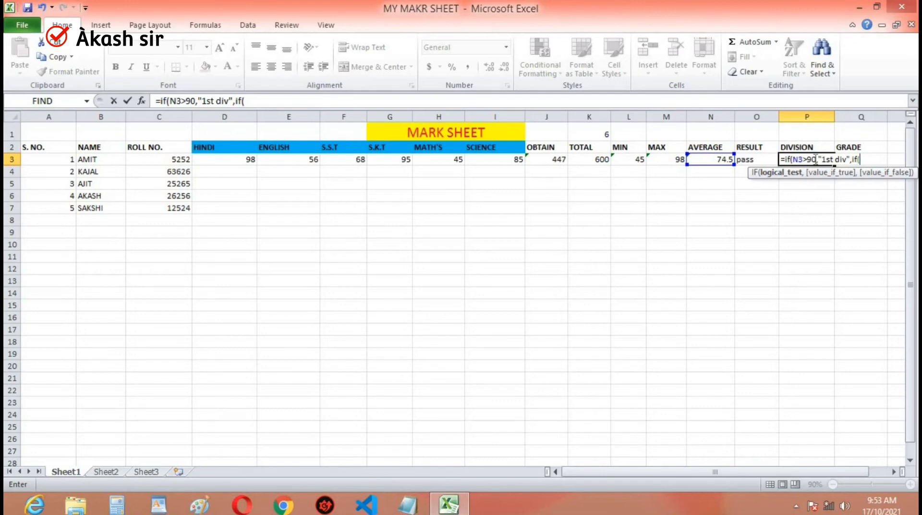
# - Add a nested IF to the P3 formula that returns "2nd div" when N3>80
pyautogui.press('Left')
pyautogui.press('Left')
pyautogui.press('Left')
pyautogui.press('Right')
pyautogui.write('>')
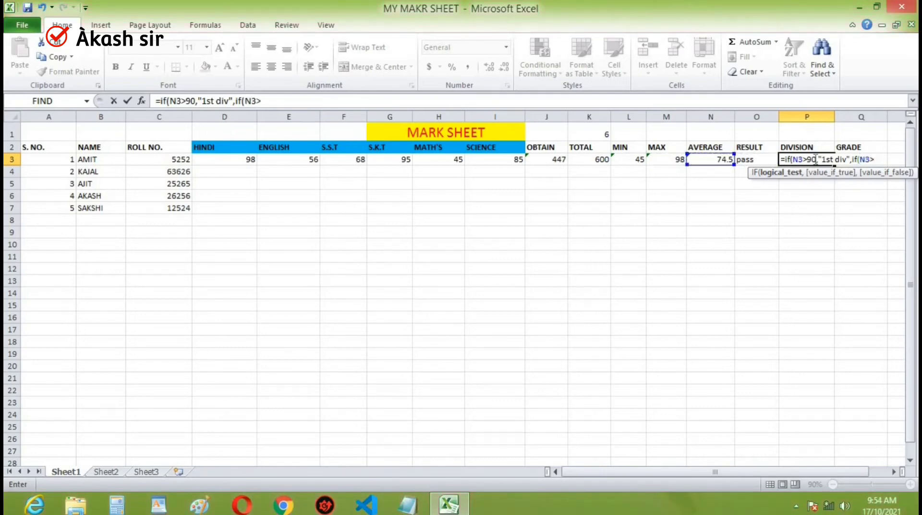
pyautogui.write('80,')
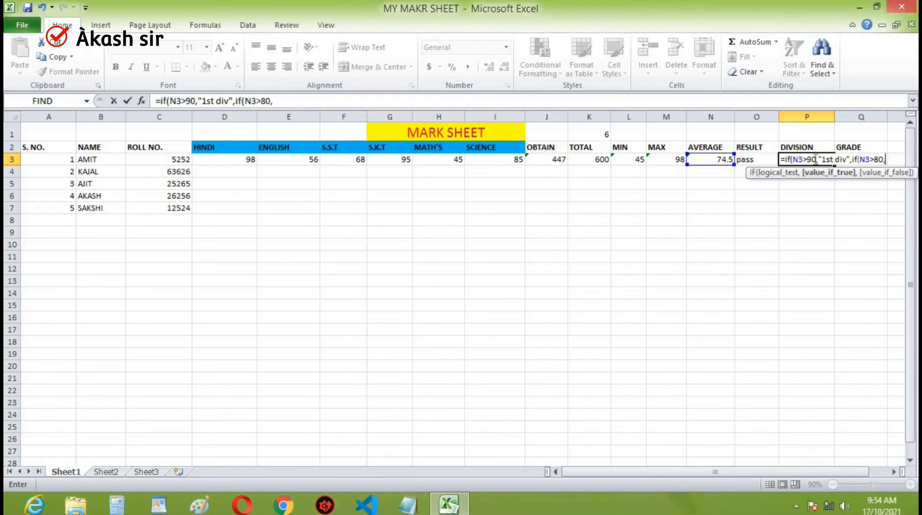
pyautogui.write('"2nd')
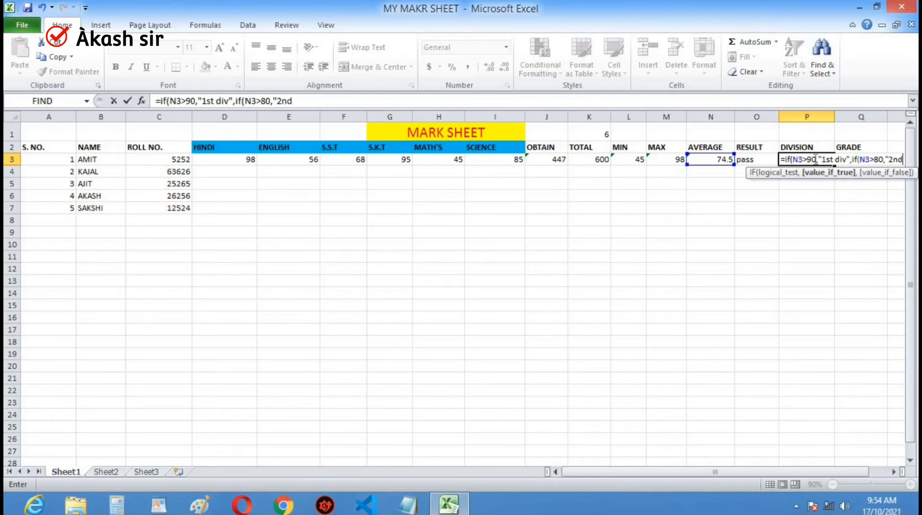
pyautogui.write(' div')
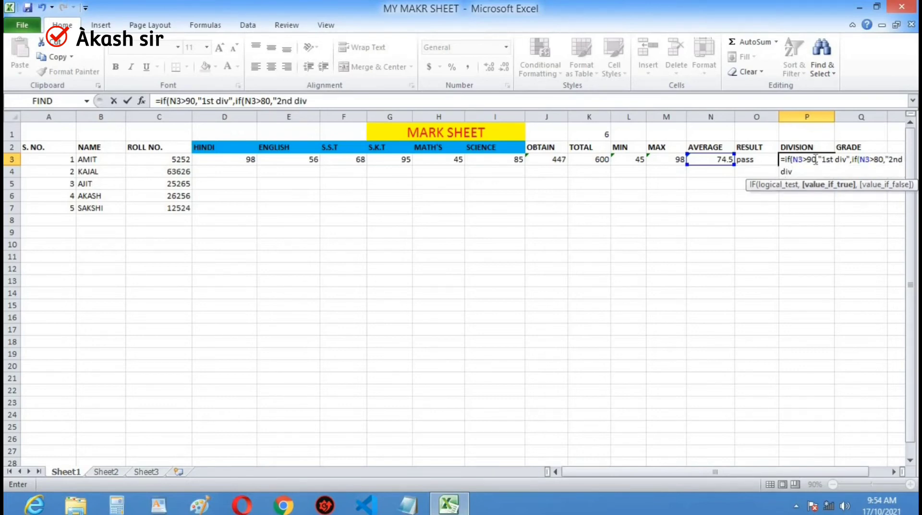
pyautogui.write('",i')
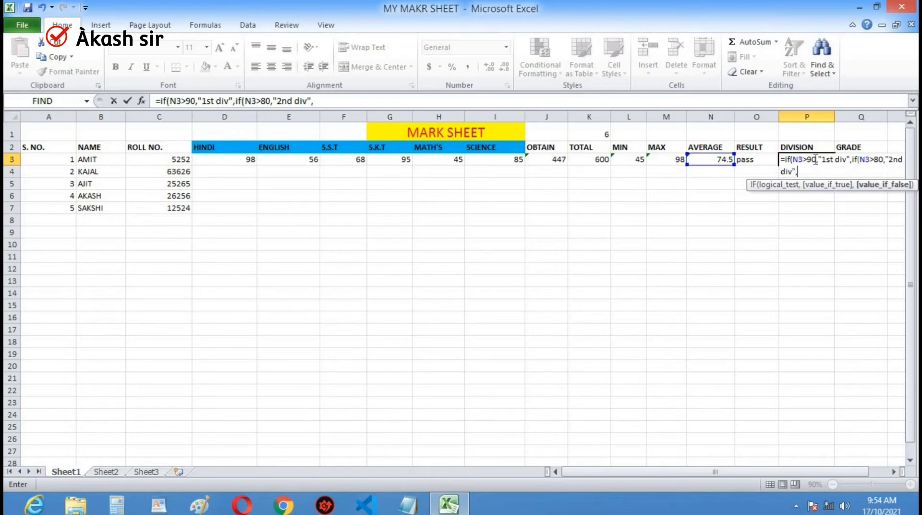
pyautogui.write('f(')
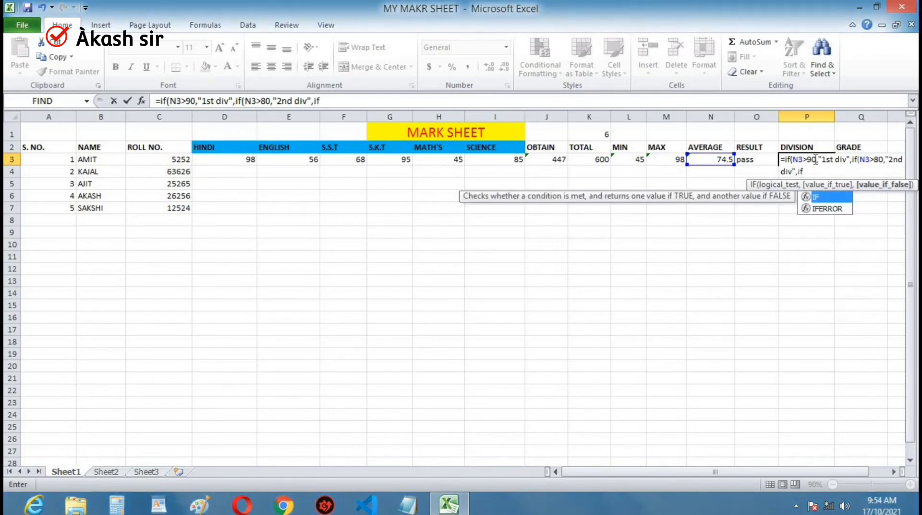
# - Add a third nested IF returning "3rd" when N3>70, close all three parentheses and enter the DIVISION formula in P3
pyautogui.press('Left')
pyautogui.press('Left')
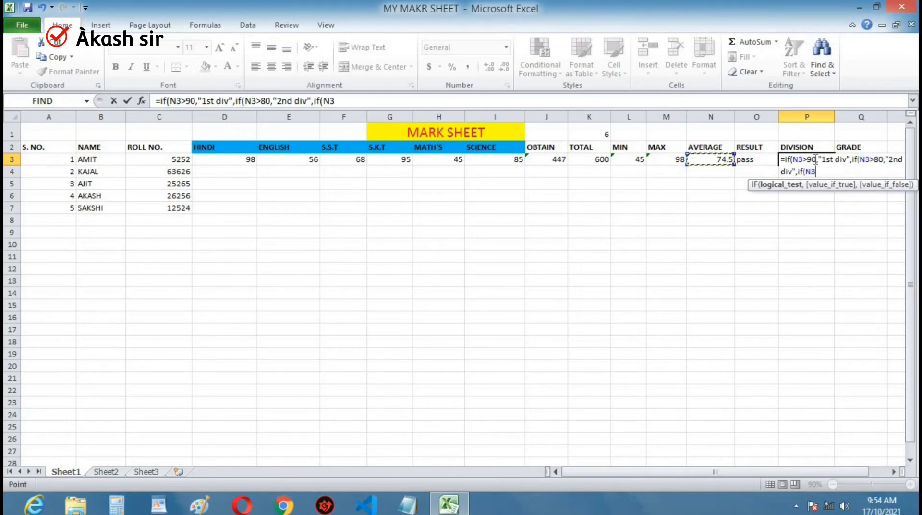
pyautogui.write('>')
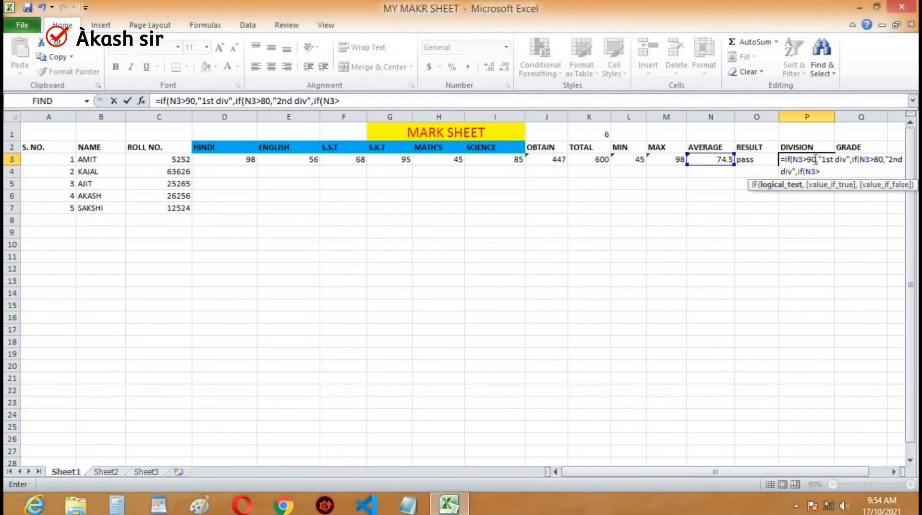
pyautogui.write('70,"')
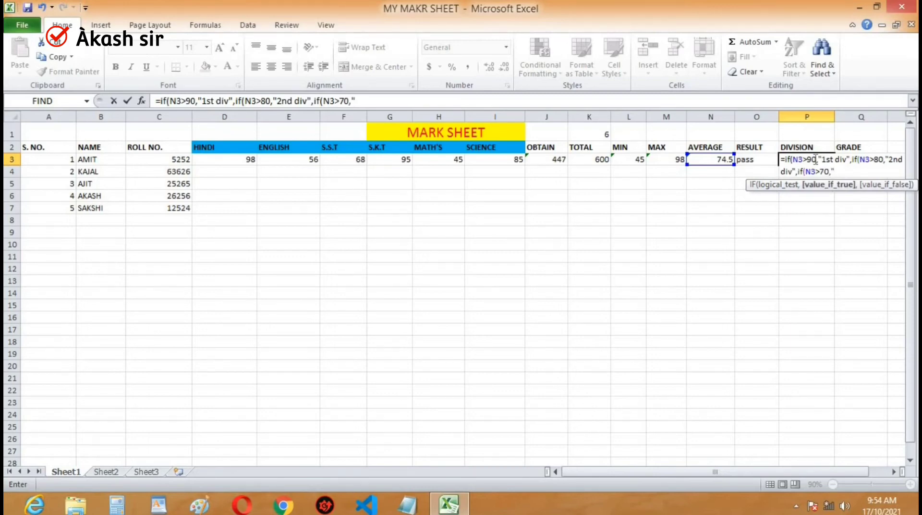
pyautogui.write('3rd"')
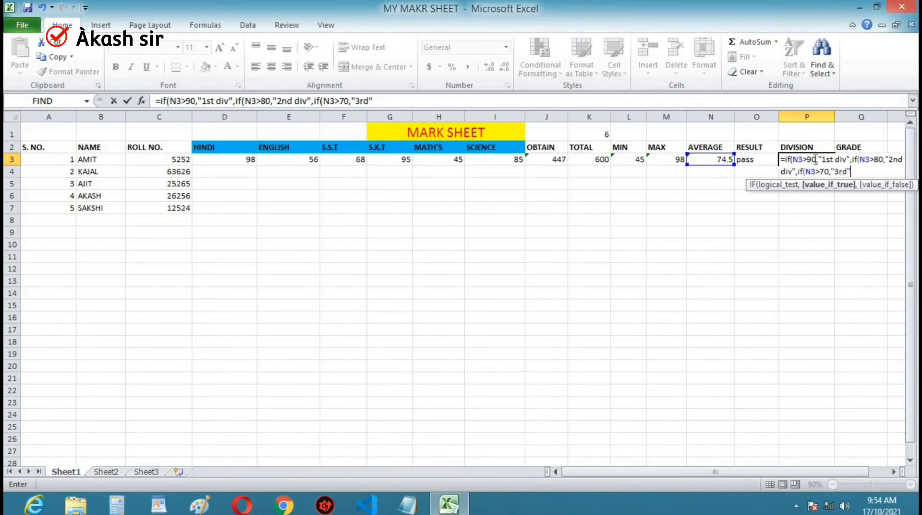
pyautogui.write(')))')
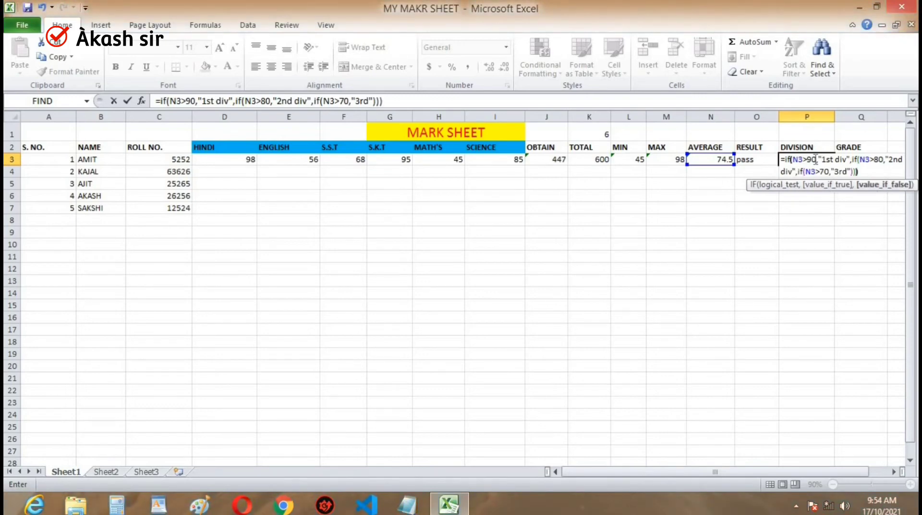
pyautogui.press('Return')
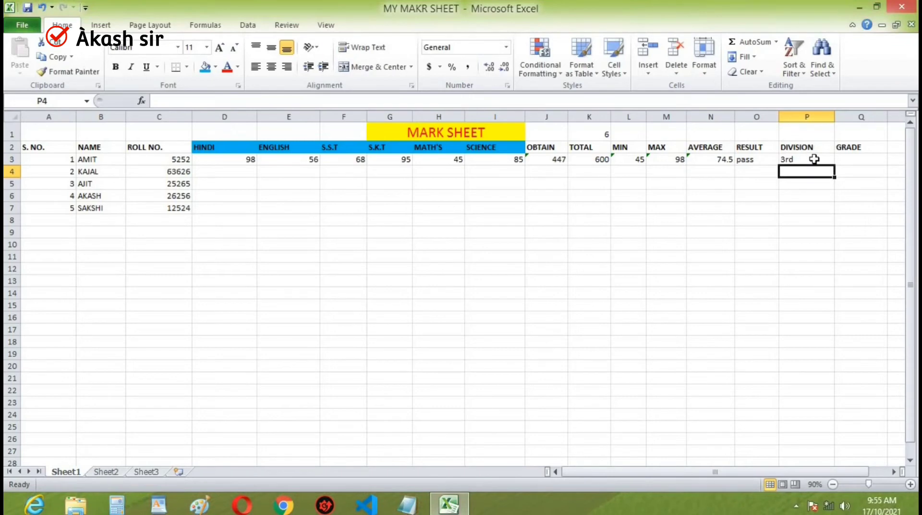
# - Edit the DIVISION formula in P3 so that its third condition returns "3rd div"
pyautogui.click(814, 159)
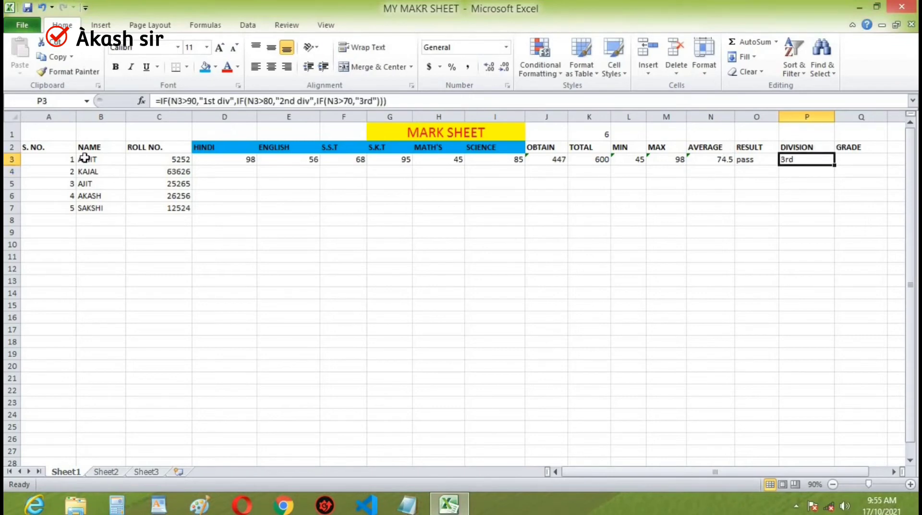
pyautogui.press('super+plus')
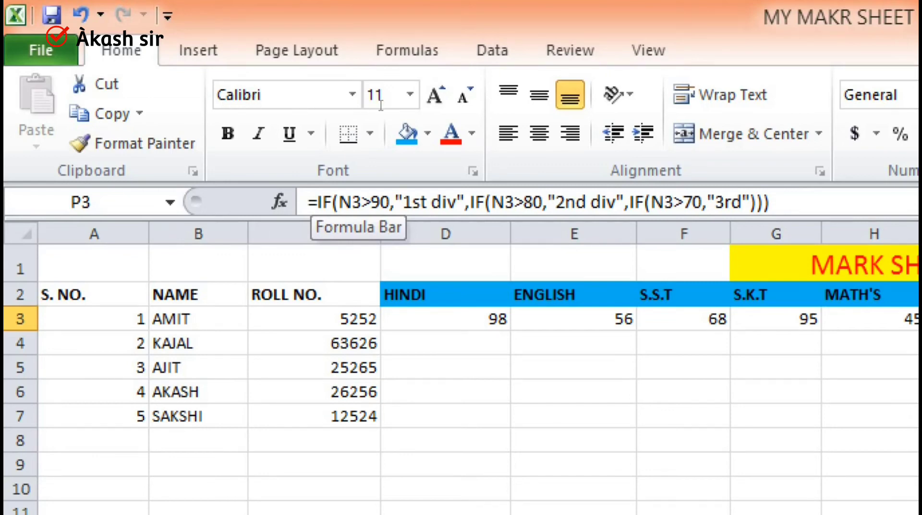
pyautogui.press('F2')
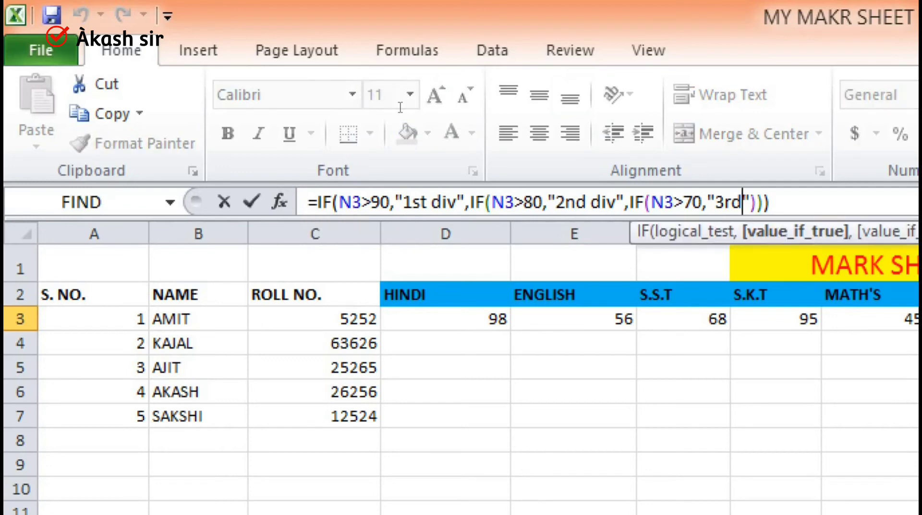
pyautogui.write('di')
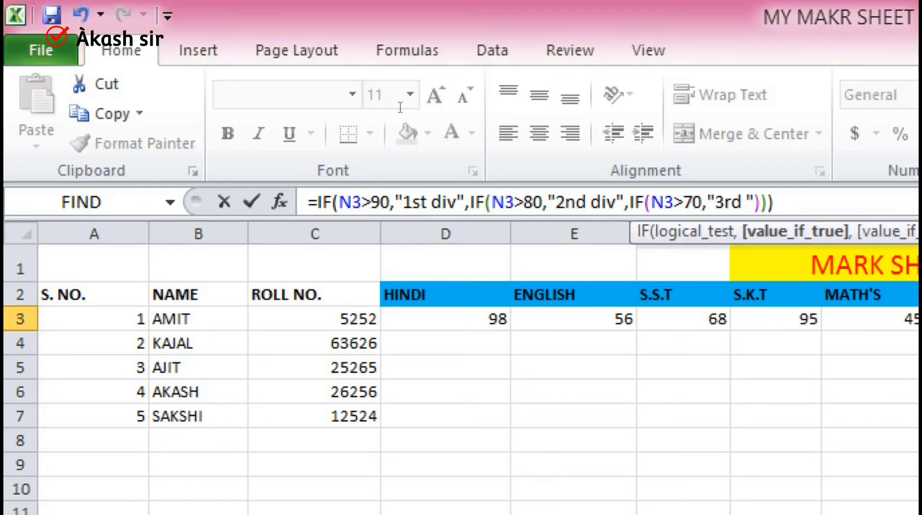
pyautogui.write('v')
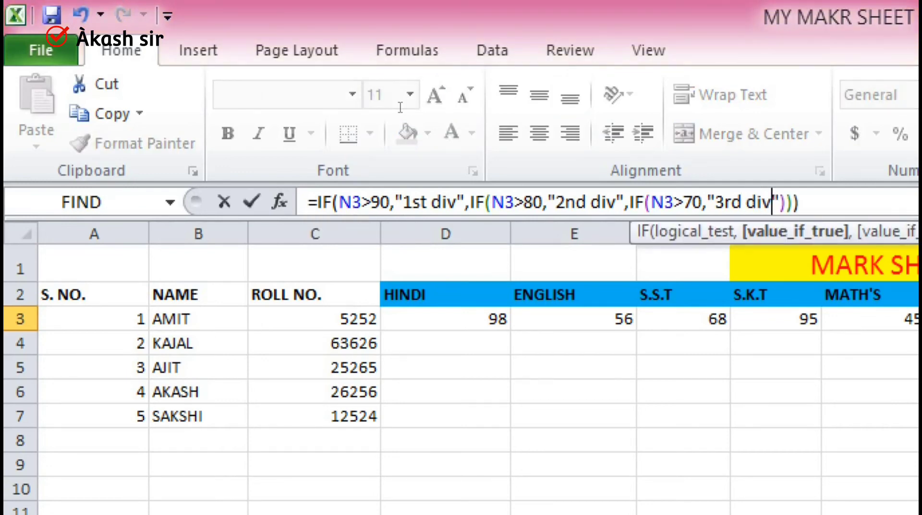
pyautogui.press('Return')
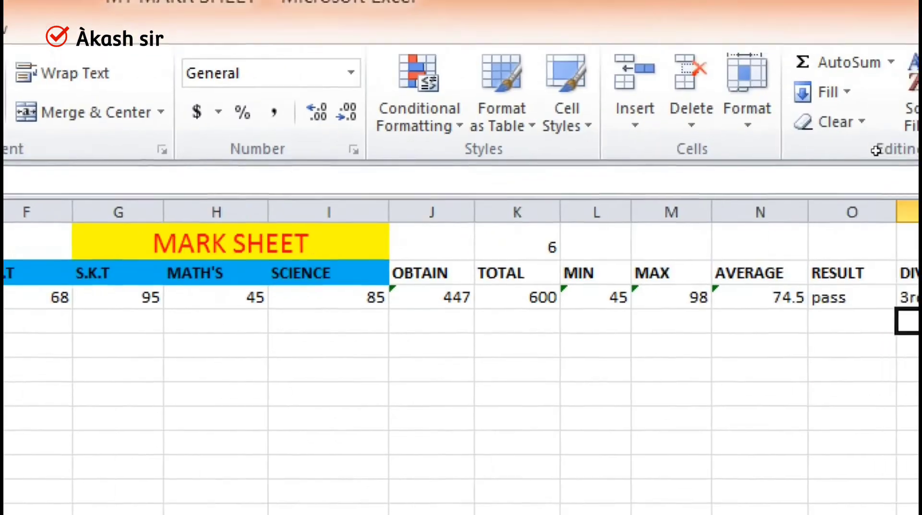
pyautogui.press('Up')
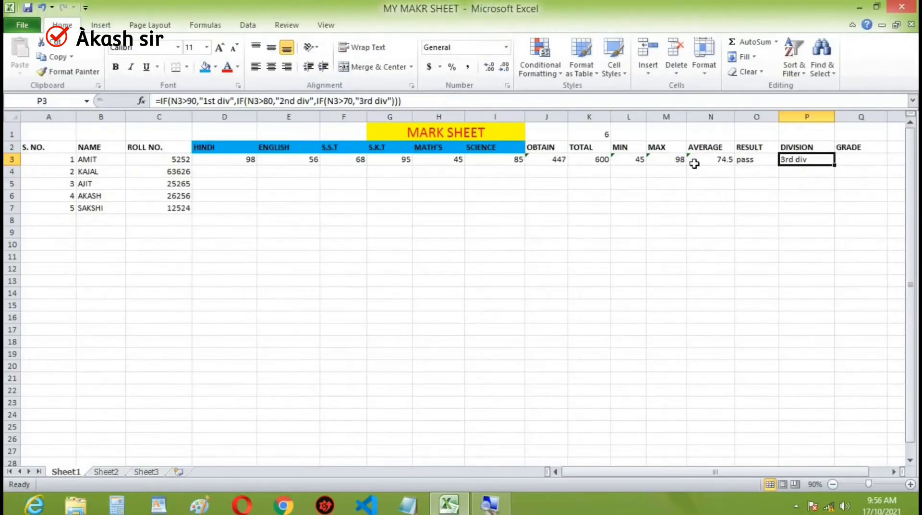
# - Begin the first student's GRADE formula in Q3 with an IF testing the average: =if(N3>90
pyautogui.click(854, 164)
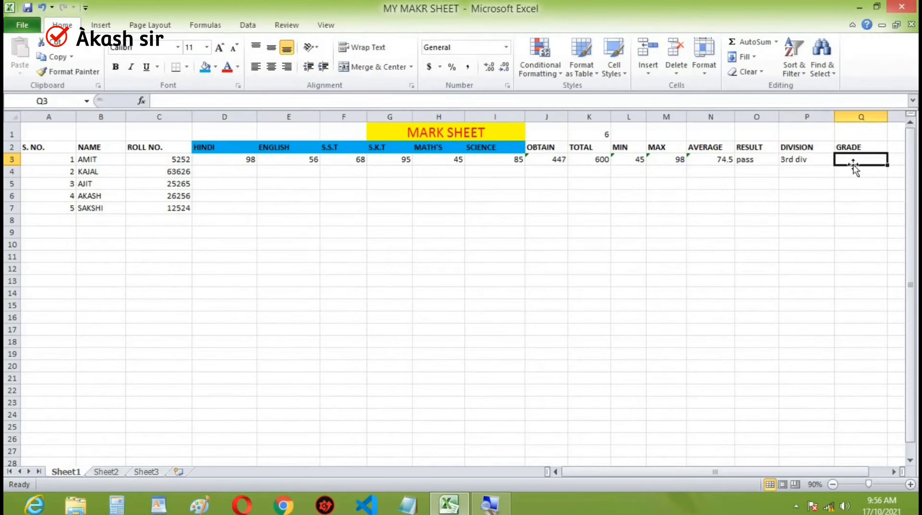
pyautogui.write('=')
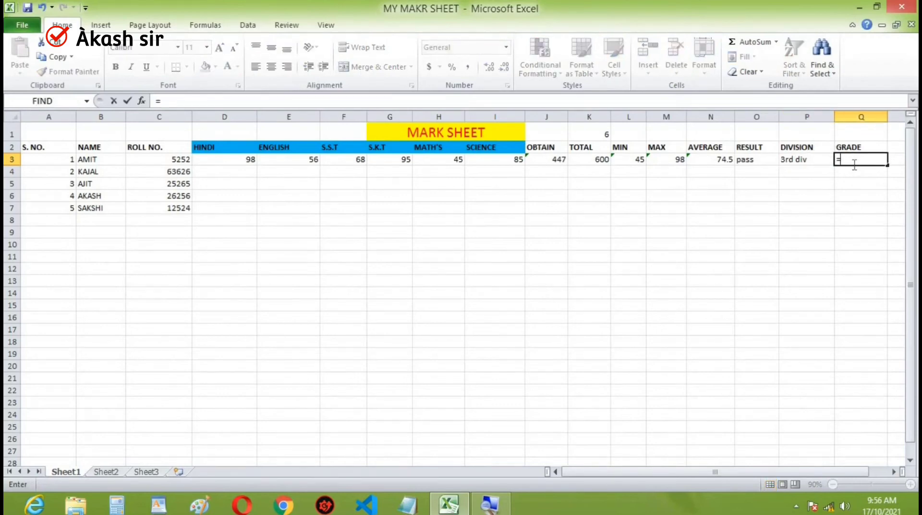
pyautogui.write('if')
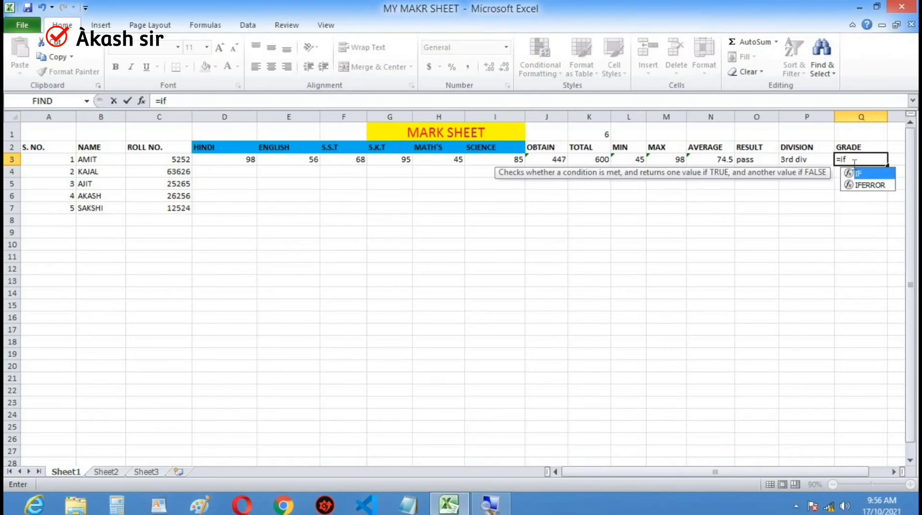
pyautogui.write('(')
pyautogui.press('Left')
pyautogui.press('Left')
pyautogui.press('Left')
pyautogui.write('>90')
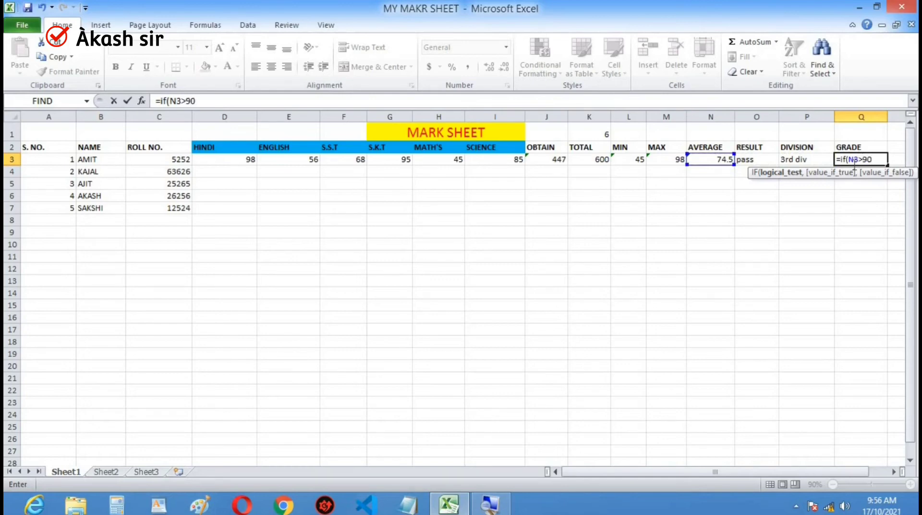
pyautogui.write(',')
# - Give "A" as the value returned by the Q3 formula when the first condition is true
pyautogui.press('BackSpace')
pyautogui.write(',"a')
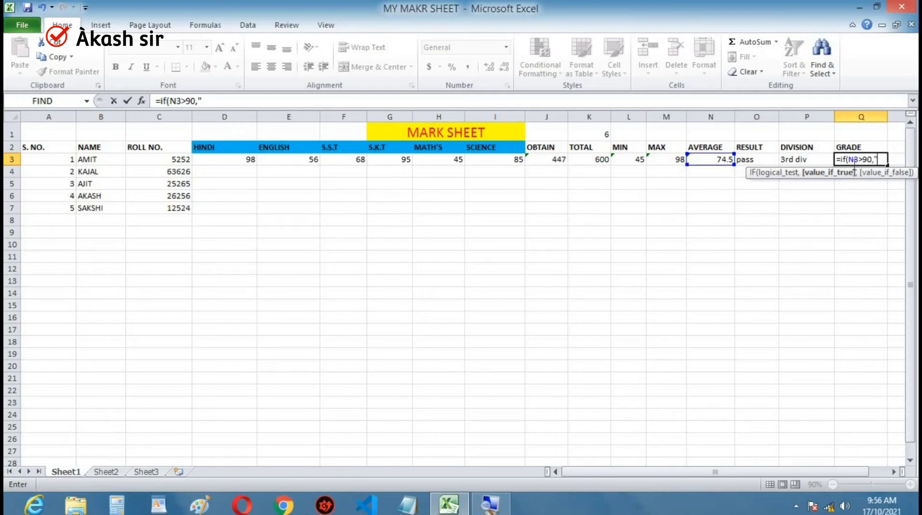
pyautogui.press('BackSpace')
pyautogui.write('A",')
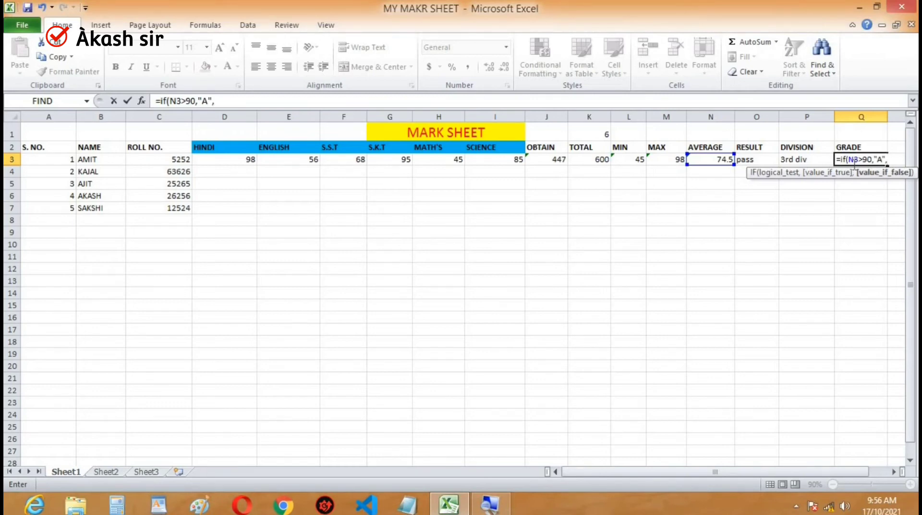
pyautogui.write('IF')
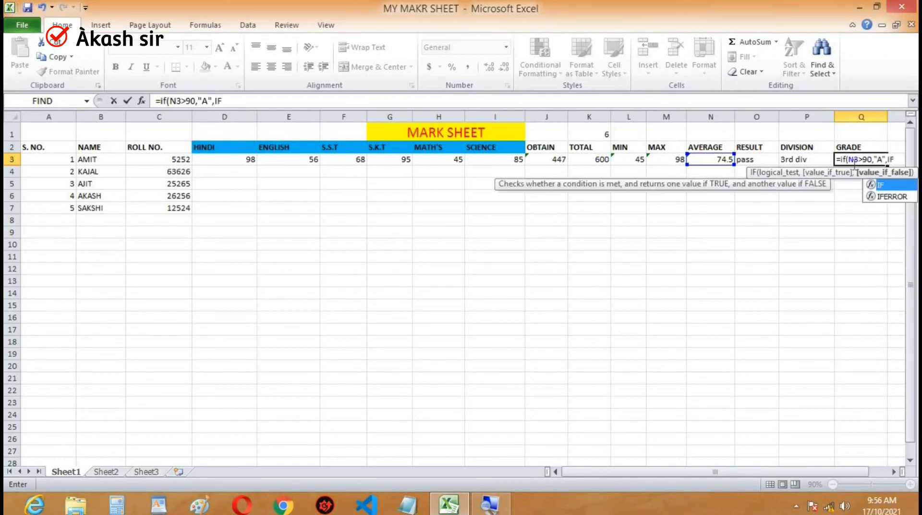
pyautogui.write('(')
# - Add a nested IF to the Q3 formula that returns "B" when N3>80
pyautogui.press('Left')
pyautogui.press('Left')
pyautogui.press('Left')
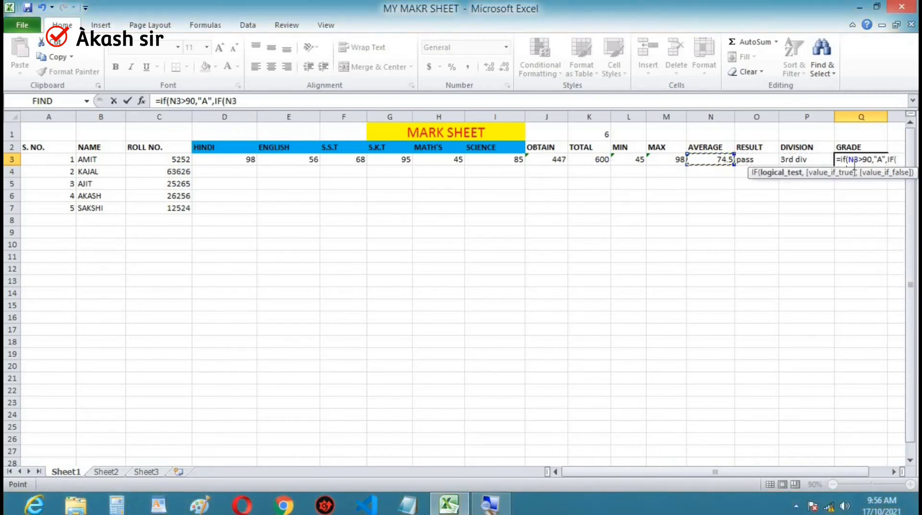
pyautogui.write('>')
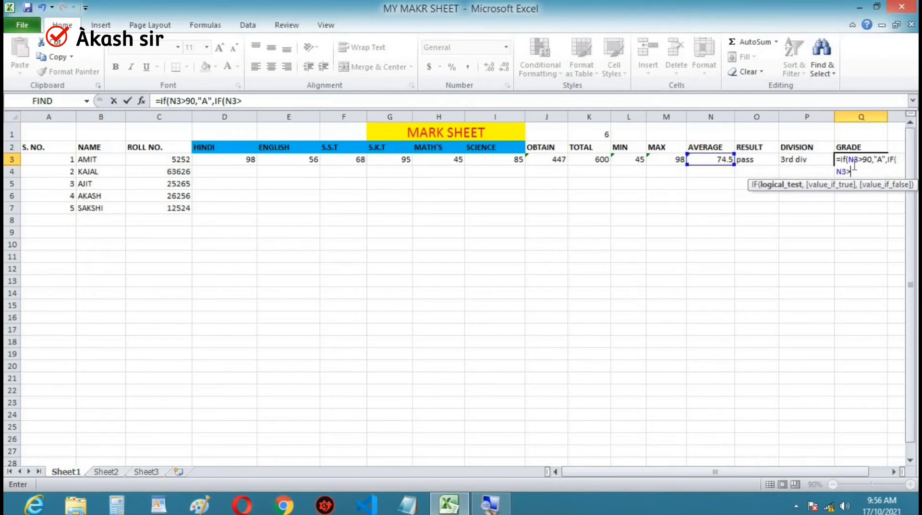
pyautogui.write('80,')
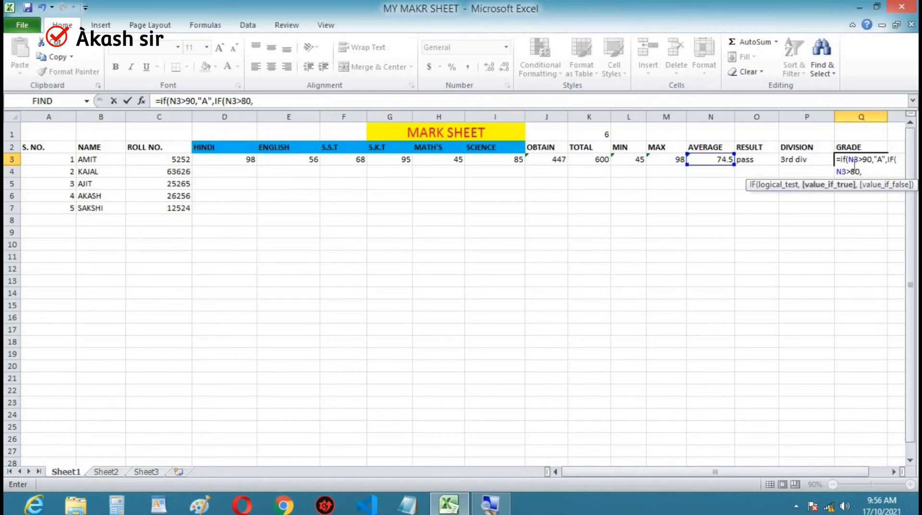
pyautogui.write('"B"')
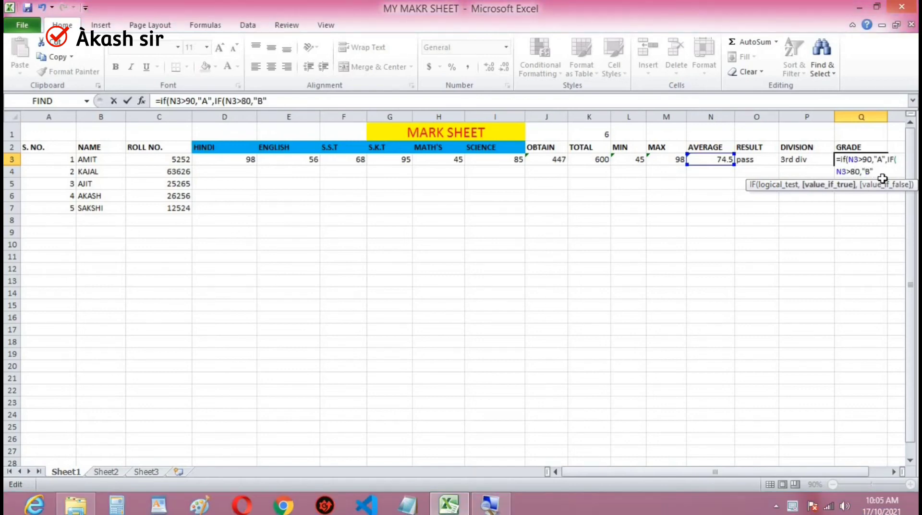
pyautogui.write(',')
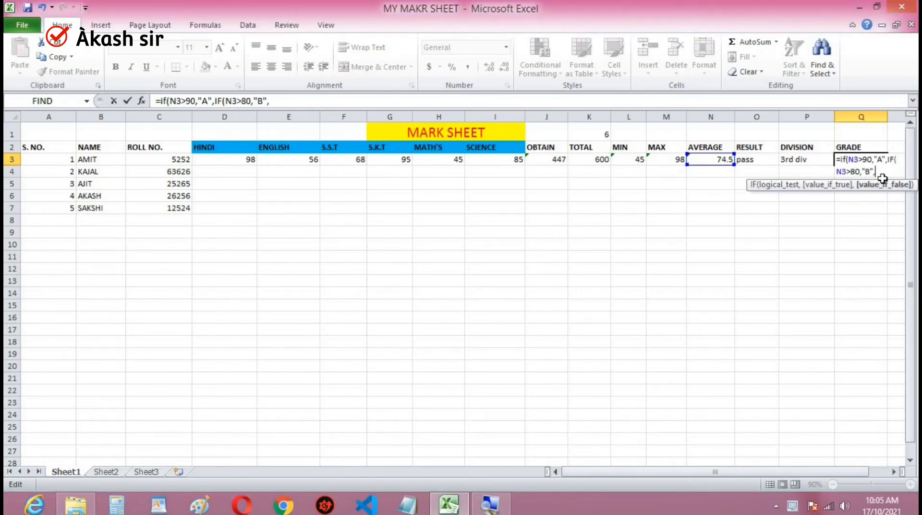
pyautogui.write('IF(')
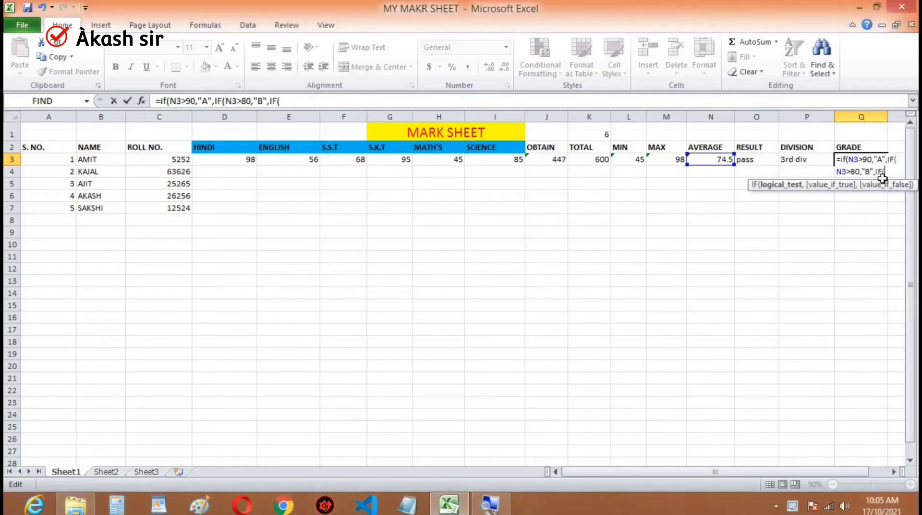
# - Add a third nested IF to the Q3 formula with the condition N3>70
pyautogui.press('Left')
pyautogui.press('Left')
pyautogui.press('Left')
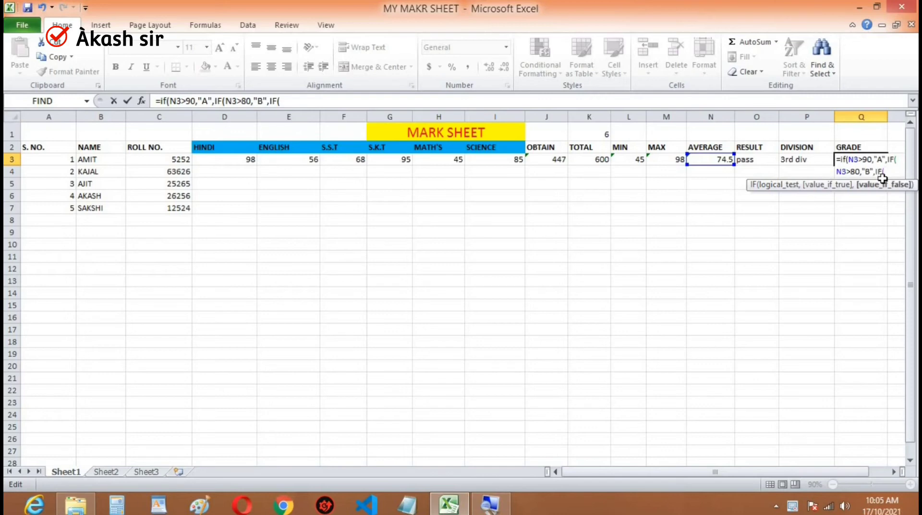
pyautogui.press('Right')
pyautogui.press('Right')
pyautogui.press('Right')
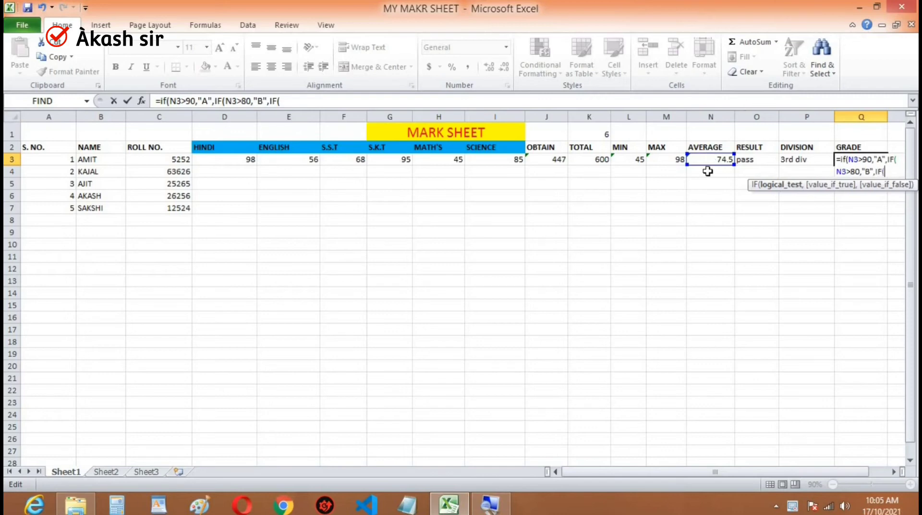
pyautogui.click(721, 159)
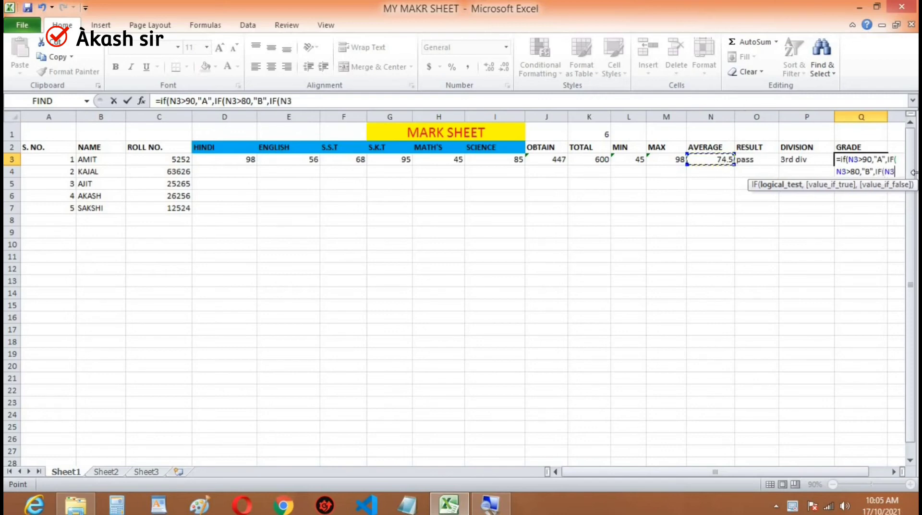
pyautogui.write('>')
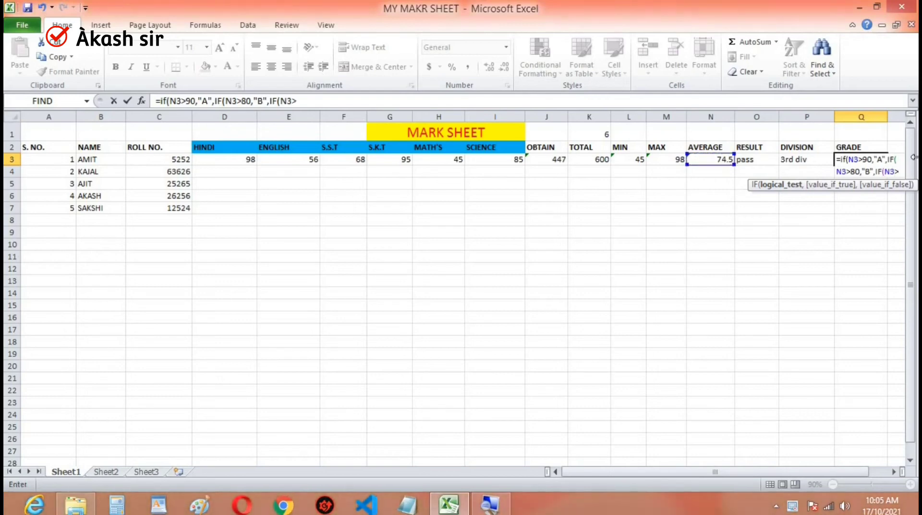
pyautogui.write('70')
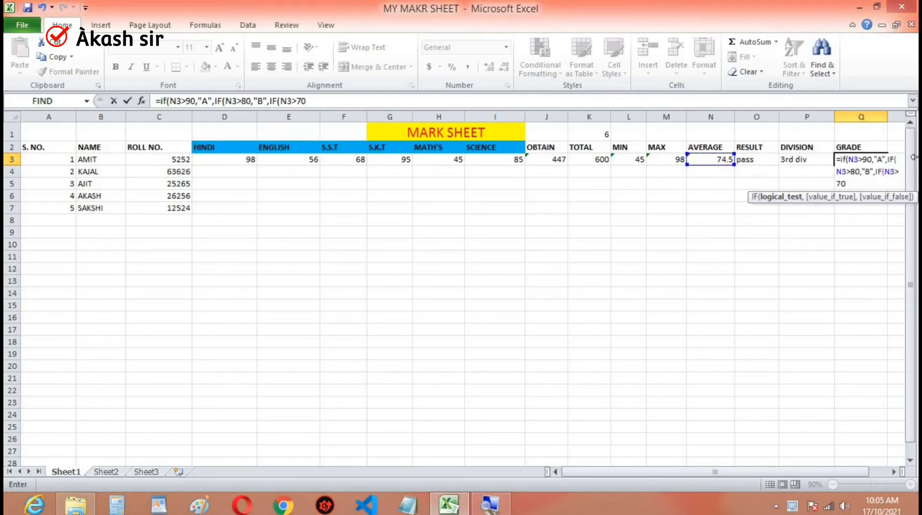
pyautogui.write(',"')
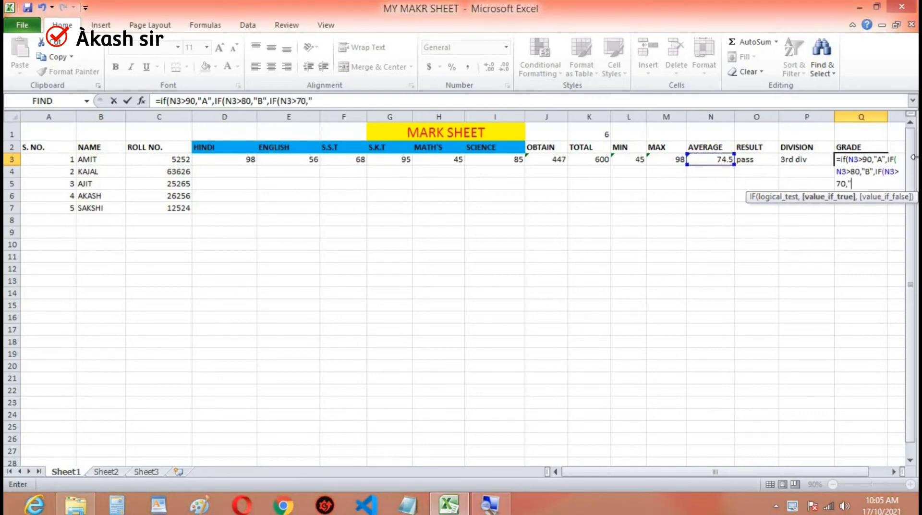
pyautogui.write('C"00')
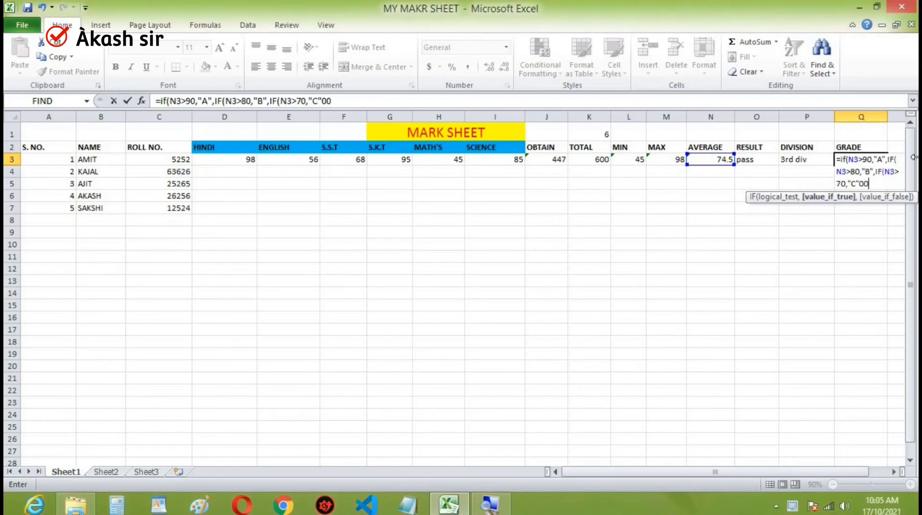
# - Return "C" for the third condition in Q3, close all three parentheses and enter the GRADE formula
pyautogui.press('BackSpace')
pyautogui.press('BackSpace')
pyautogui.write(')))')
pyautogui.press('Return')
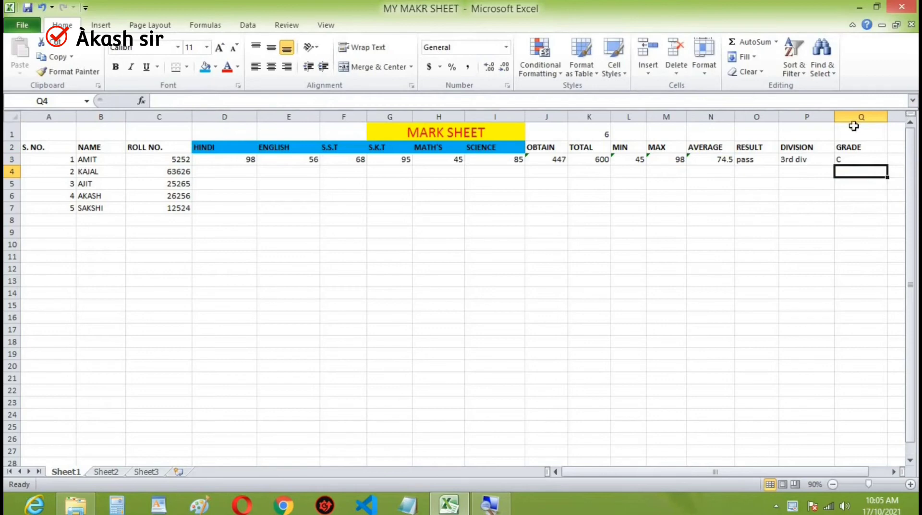
# - Enter the second student's subject marks in D4:I4: 99, 95, 96, 98, 97 and 94
pyautogui.click(223, 172)
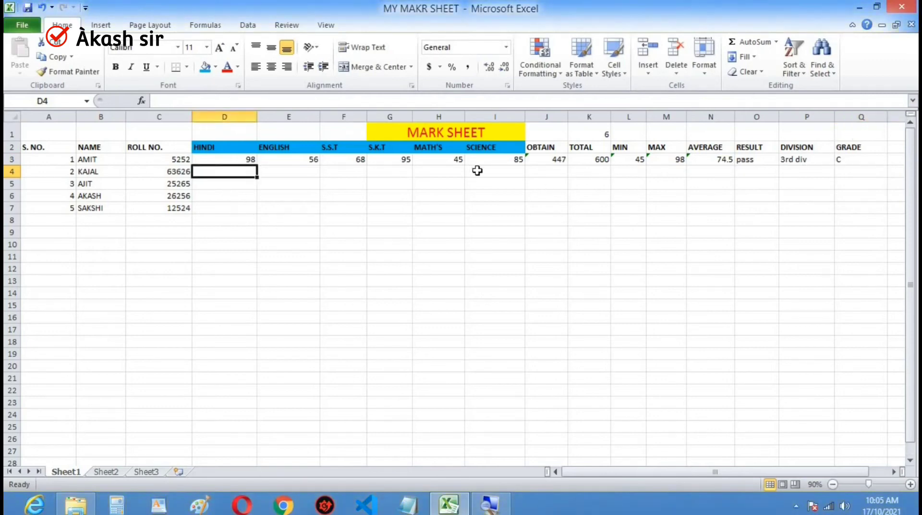
pyautogui.write('99')
pyautogui.press('Tab')
pyautogui.write('95')
pyautogui.press('Tab')
pyautogui.write('96')
pyautogui.press('Tab')
pyautogui.write('98')
pyautogui.press('Tab')
pyautogui.write('97')
pyautogui.press('Tab')
pyautogui.write('94')
pyautogui.press('Tab')
# - Calculate the second student's OBTAIN marks in J4 with SUM over the six subject marks in D4:I4
pyautogui.write('=')
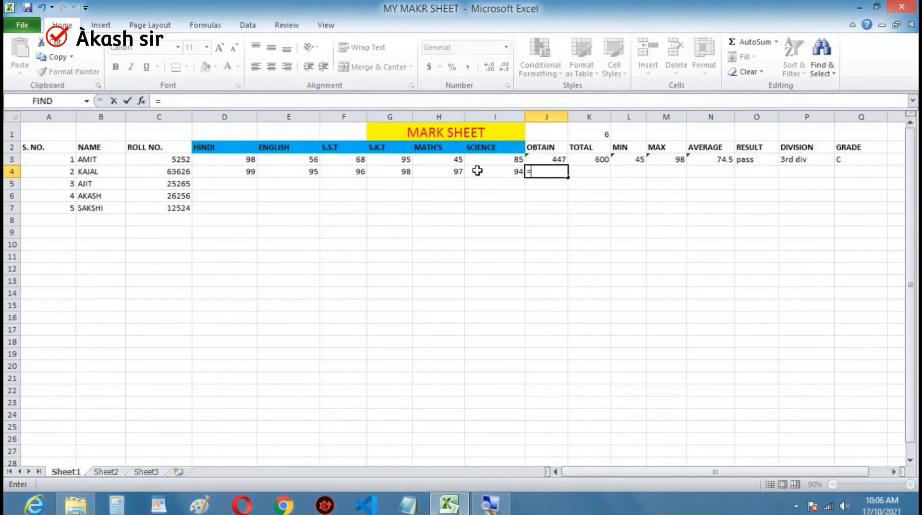
pyautogui.write('SUM')
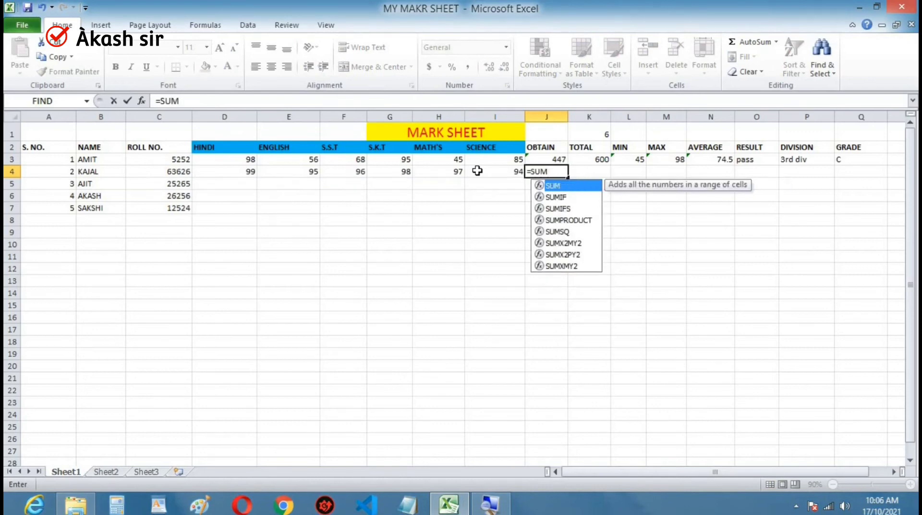
pyautogui.write('(')
pyautogui.press('Left')
pyautogui.hotkey('shift', 'Left')
pyautogui.hotkey('shift', 'Left')
pyautogui.hotkey('shift', 'Left')
pyautogui.hotkey('shift', 'Left')
pyautogui.hotkey('shift', 'Left')
pyautogui.press('Return')
# - Calculate the second student's TOTAL in K4 with the formula =100*K1
pyautogui.press('Right')
pyautogui.press('Right')
pyautogui.press('Right')
pyautogui.press('Right')
pyautogui.press('Right')
pyautogui.press('Right')
pyautogui.press('Right')
pyautogui.press('Up')
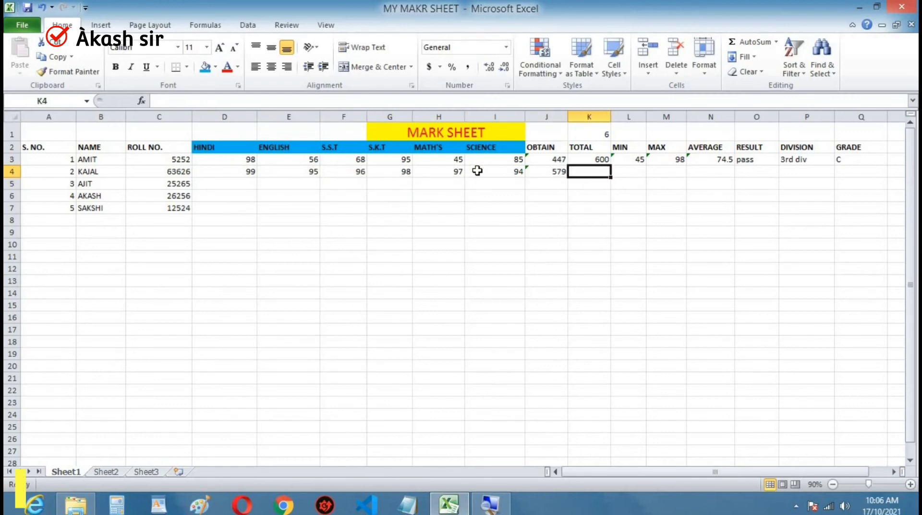
pyautogui.write('=100')
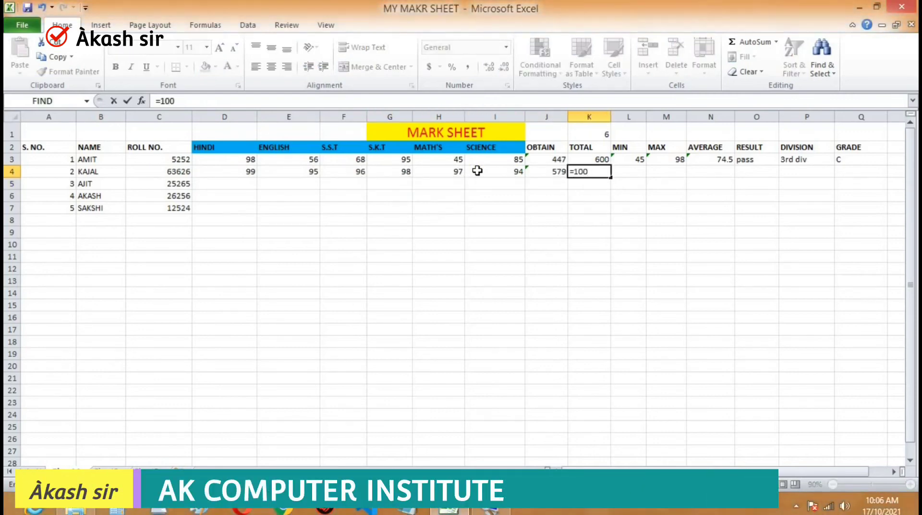
pyautogui.write('*K1')
pyautogui.press('Return')
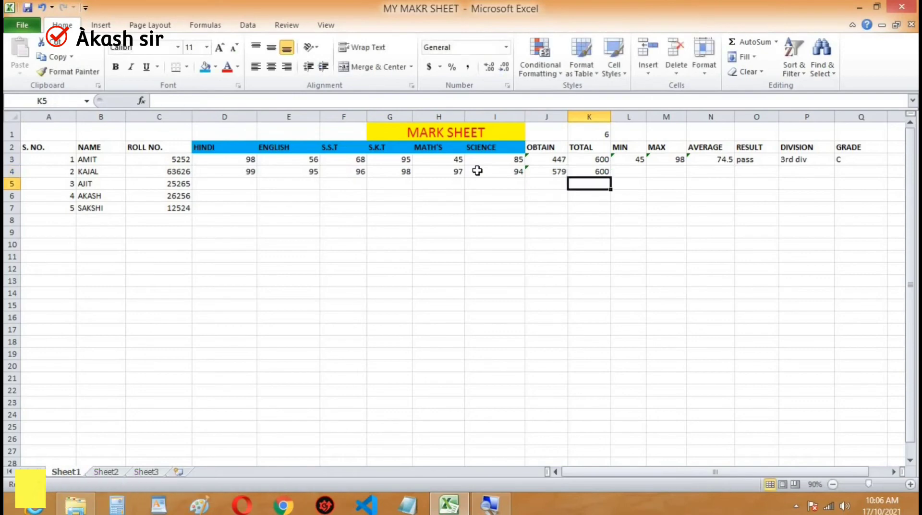
# - Calculate the second student's lowest mark in L4 with MIN over the six subject marks in D4:I4
pyautogui.press('Right')
pyautogui.press('Up')
pyautogui.write('=')
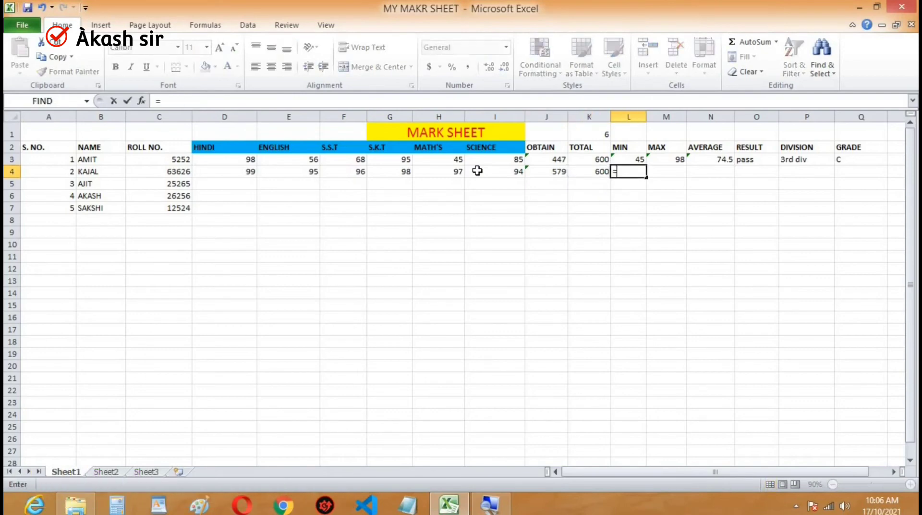
pyautogui.write('MIN')
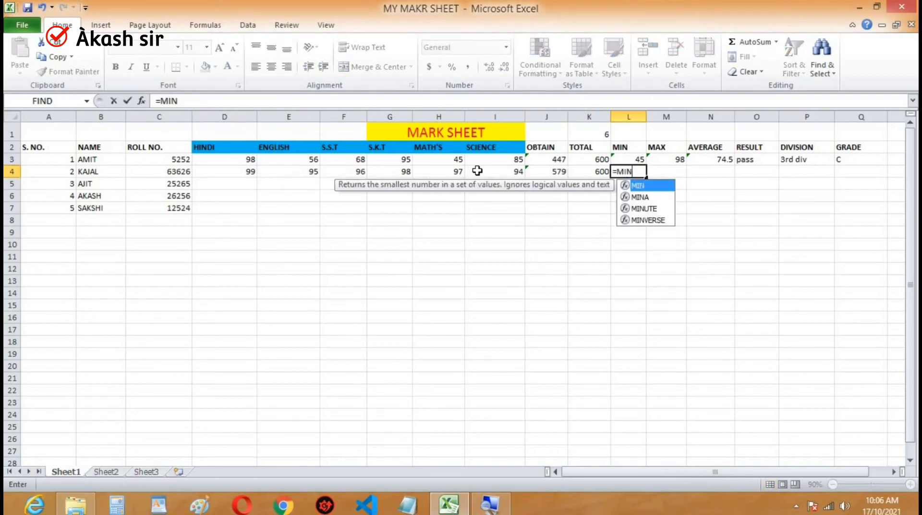
pyautogui.write('(')
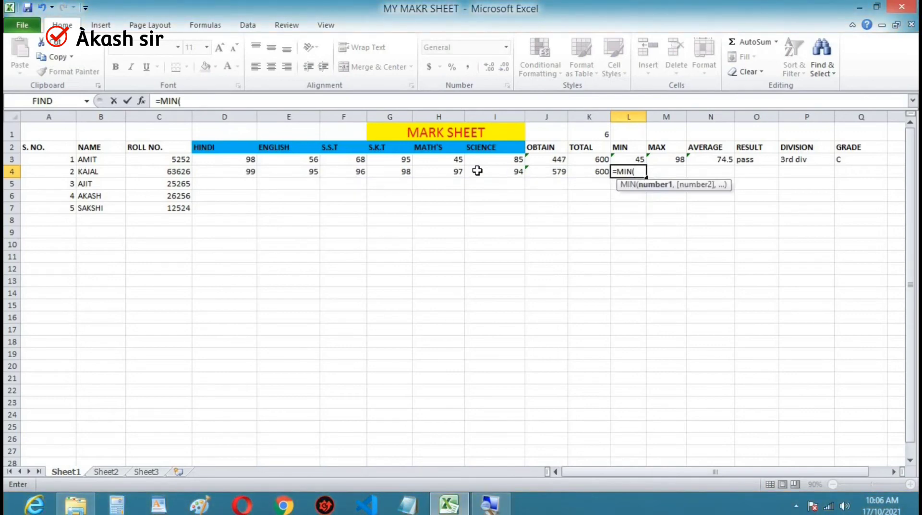
pyautogui.press('Left')
pyautogui.press('Left')
pyautogui.press('Left')
pyautogui.hotkey('shift', 'Left')
pyautogui.hotkey('shift', 'Left')
pyautogui.hotkey('shift', 'Left')
pyautogui.hotkey('shift', 'Left')
pyautogui.hotkey('shift', 'Left')
pyautogui.press('Return')
# - Calculate the second student's highest mark in M4 with MAX over the six subject marks in D4:I4
pyautogui.press('Right')
pyautogui.press('Up')
pyautogui.write('=')
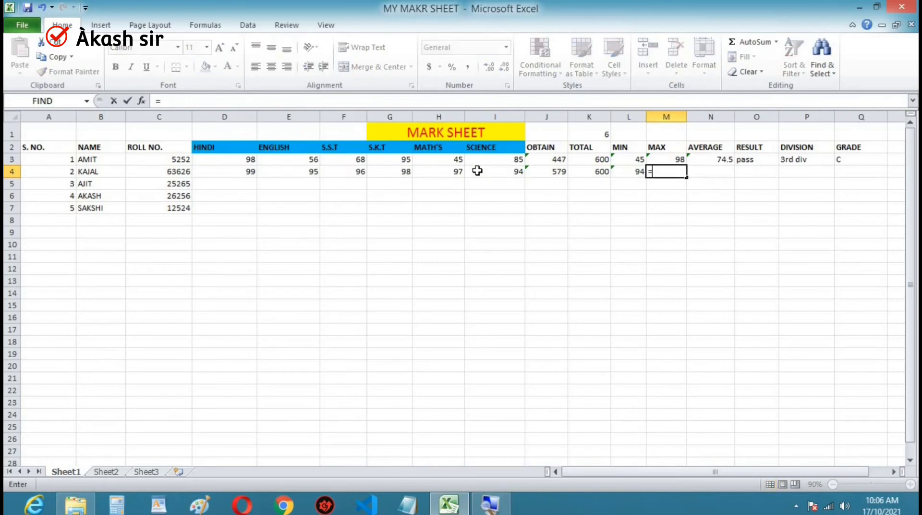
pyautogui.write('MAX')
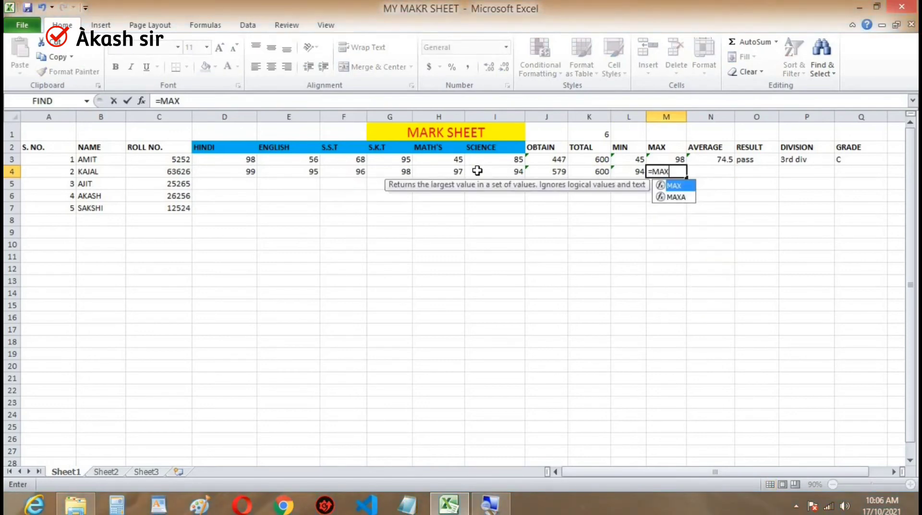
pyautogui.write('(')
pyautogui.press('Left')
pyautogui.press('Left')
pyautogui.press('Left')
pyautogui.press('Left')
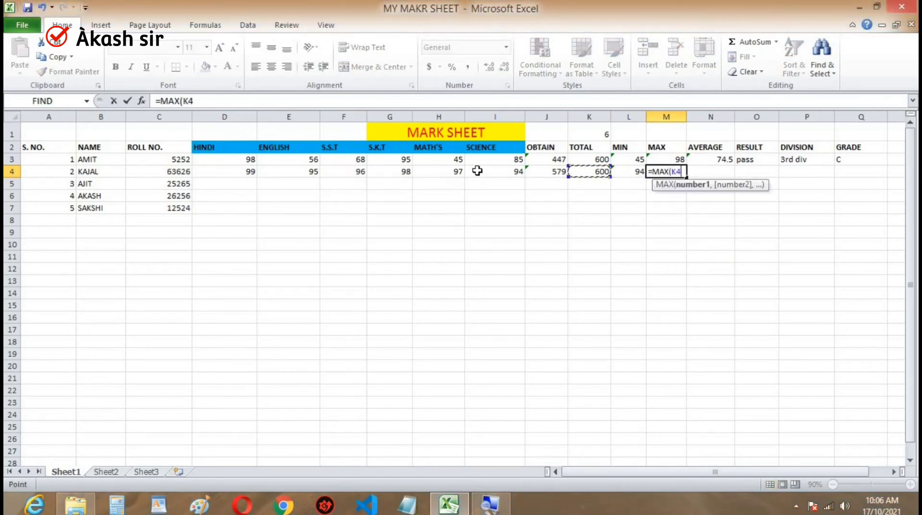
pyautogui.hotkey('shift', 'Left')
pyautogui.hotkey('shift', 'Left')
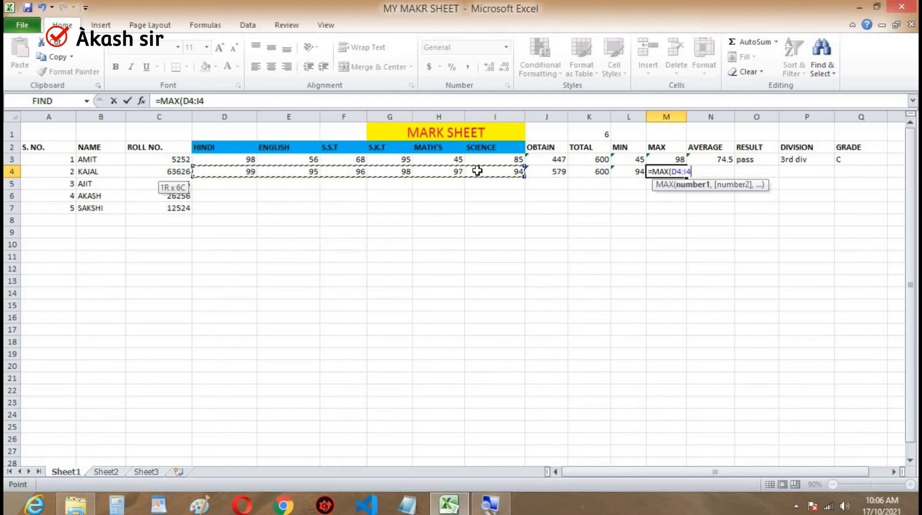
pyautogui.press('Tab')
# - Calculate the second student's average in N4 with AVERAGE over the subject marks in D4:I4
pyautogui.write('=AVER')
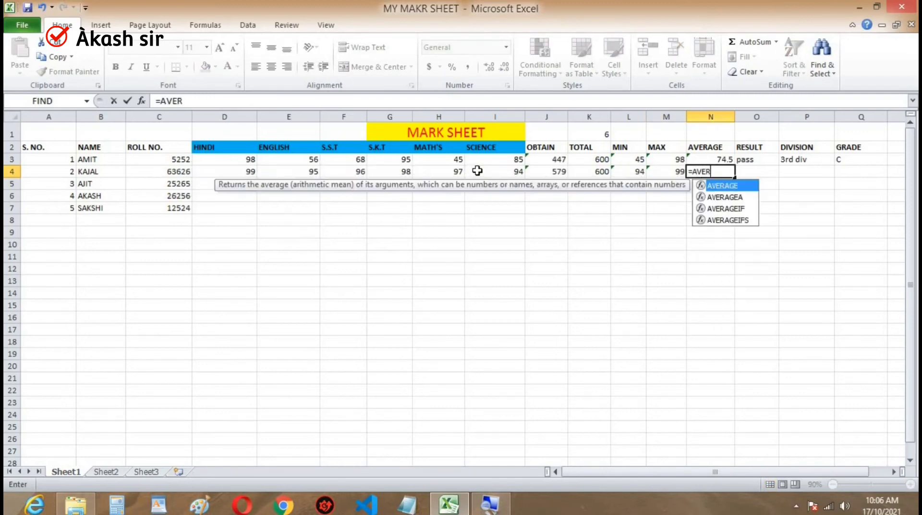
pyautogui.press('Tab')
pyautogui.press('Left')
pyautogui.press('Left')
pyautogui.press('Left')
pyautogui.press('Left')
pyautogui.press('Left')
pyautogui.hotkey('shift', 'Left')
pyautogui.hotkey('shift', 'Left')
pyautogui.hotkey('shift', 'Left')
pyautogui.hotkey('shift', 'Left')
pyautogui.hotkey('shift', 'Left')
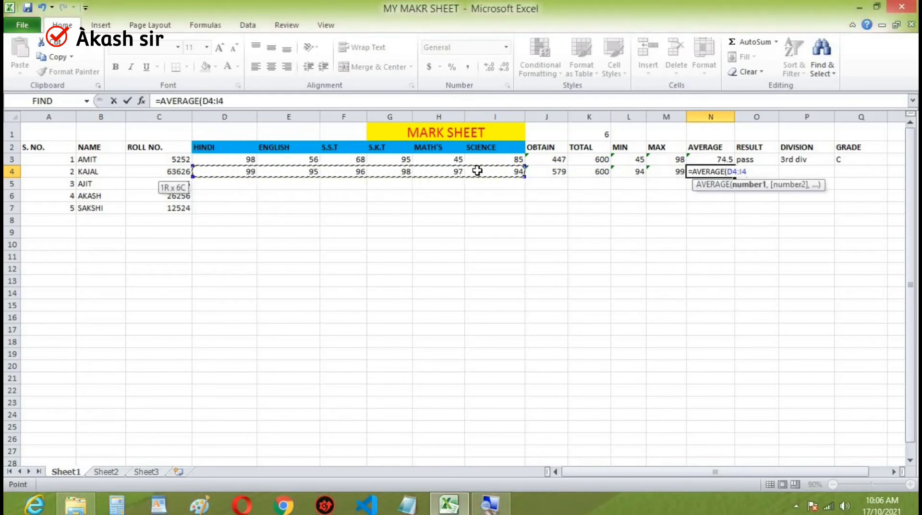
pyautogui.hotkey('ctrl', 'Return')
# - Start the second student's RESULT formula in O4 as an IF that tests J4>K4*33%
pyautogui.press('Right')
pyautogui.write('=')
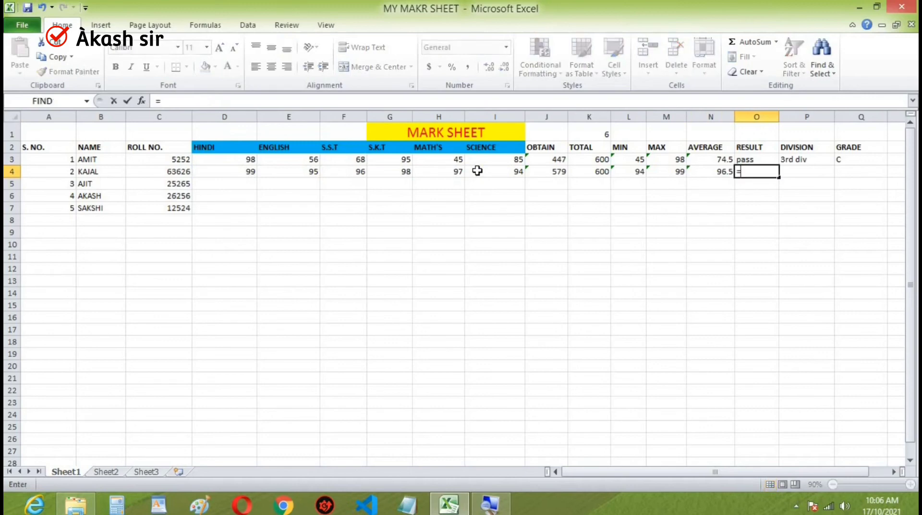
pyautogui.write('IF(')
pyautogui.press('Left')
pyautogui.press('Left')
pyautogui.press('Left')
pyautogui.press('Left')
pyautogui.press('Left')
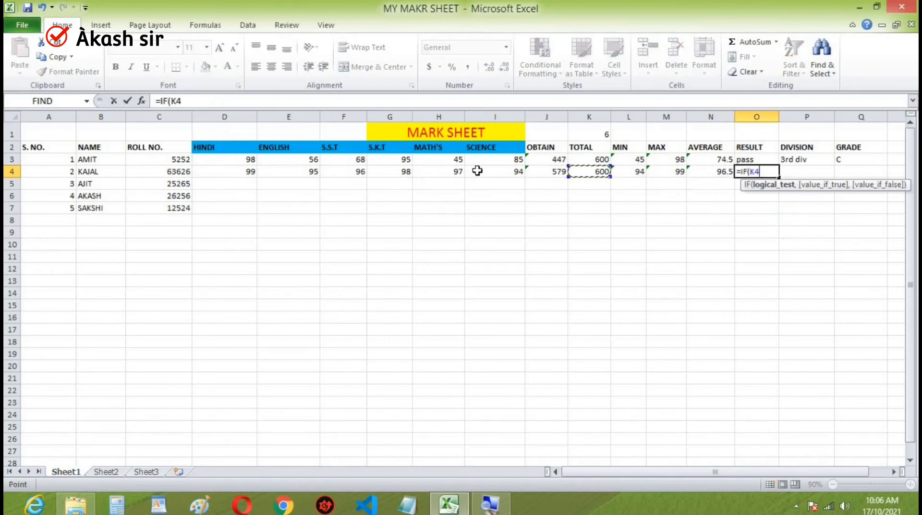
pyautogui.write('>')
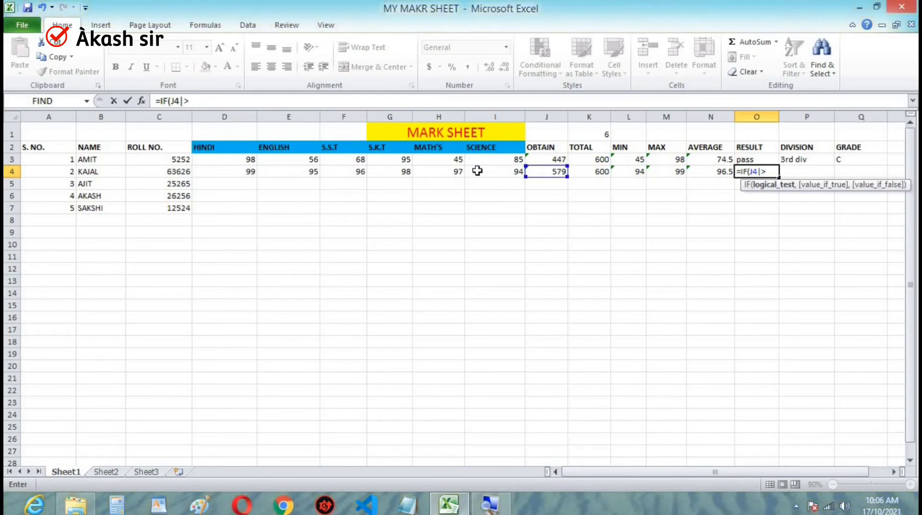
pyautogui.write('>')
pyautogui.press('Left')
pyautogui.press('Left')
pyautogui.press('Left')
pyautogui.press('Left')
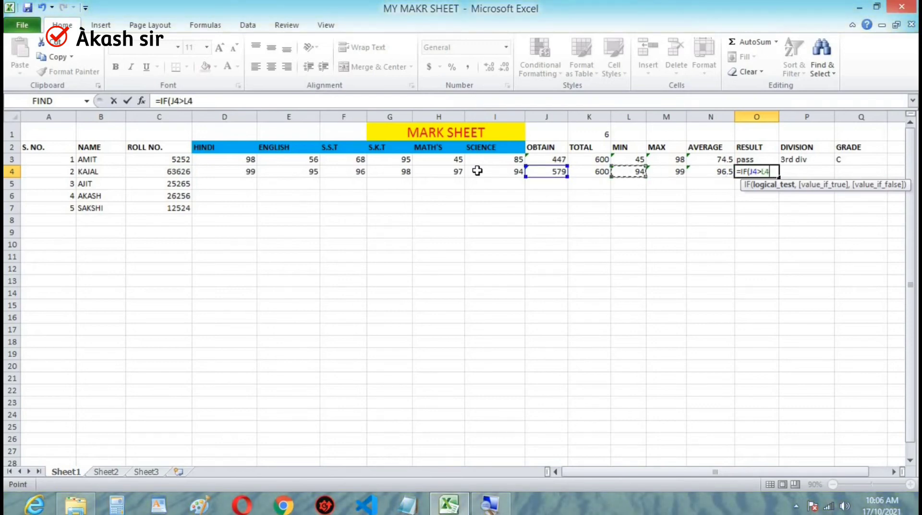
pyautogui.write('*33')
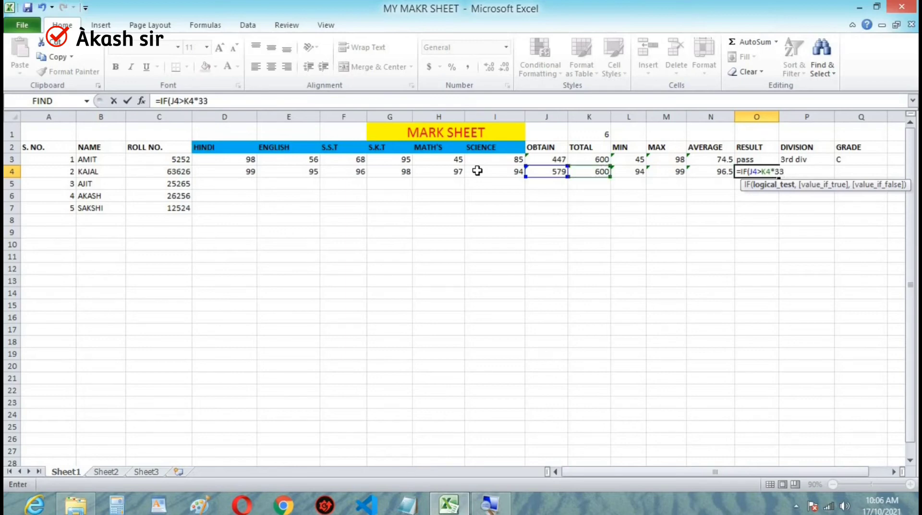
pyautogui.write('%')
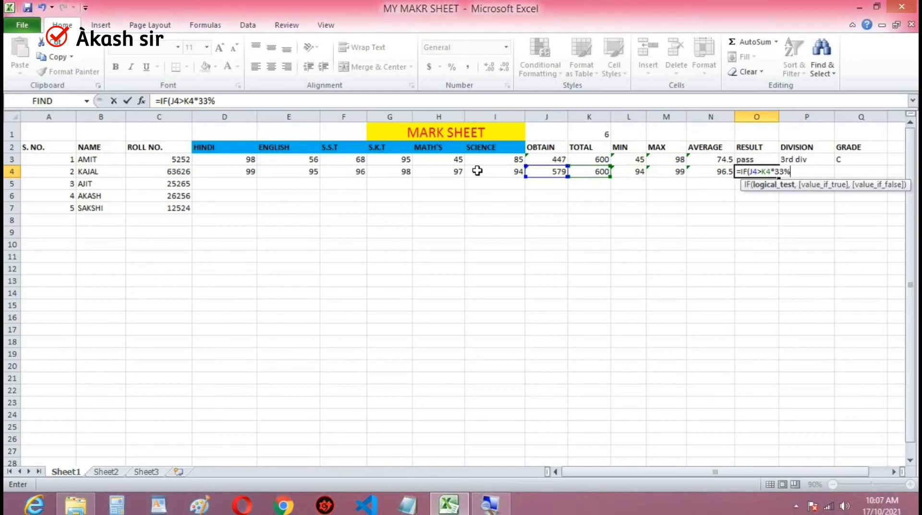
# - Return "PASS" when the O4 condition is true and "FAIL" otherwise, and enter the RESULT formula
pyautogui.write(',')
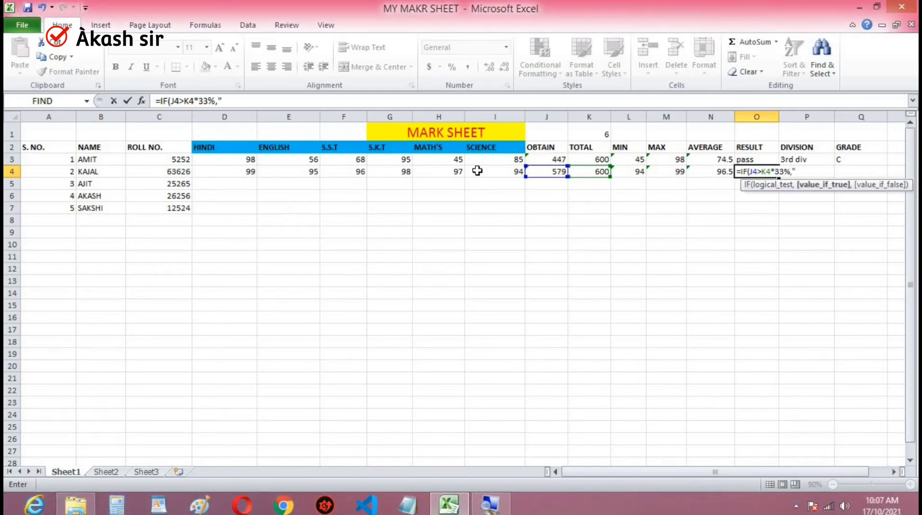
pyautogui.write('"PASS","FAIL')
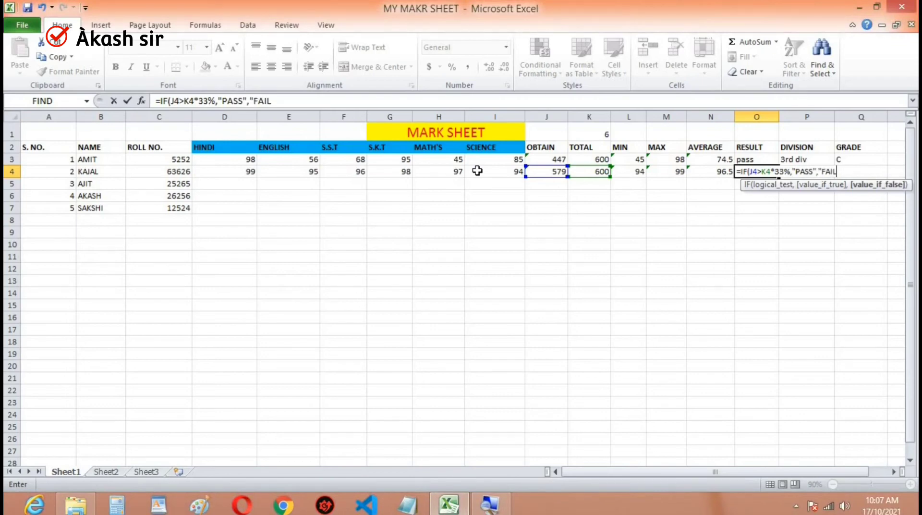
pyautogui.write('")(')
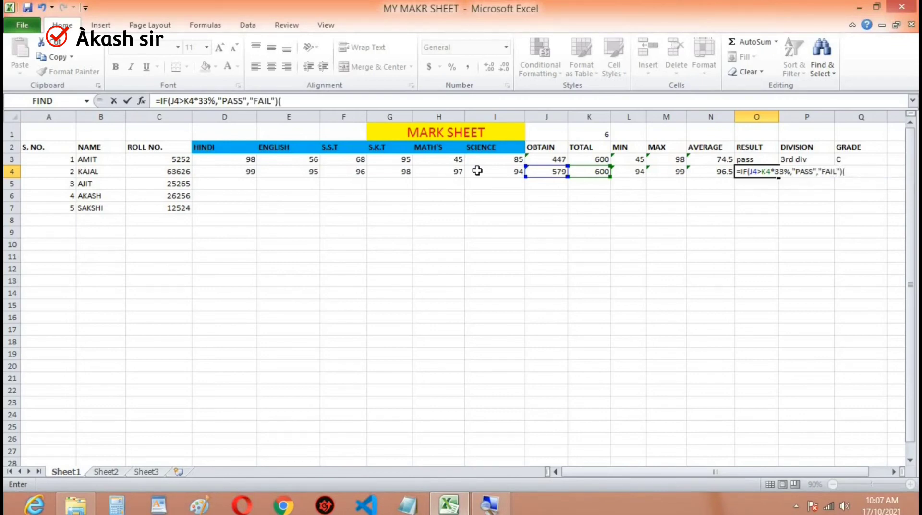
pyautogui.press('Return')
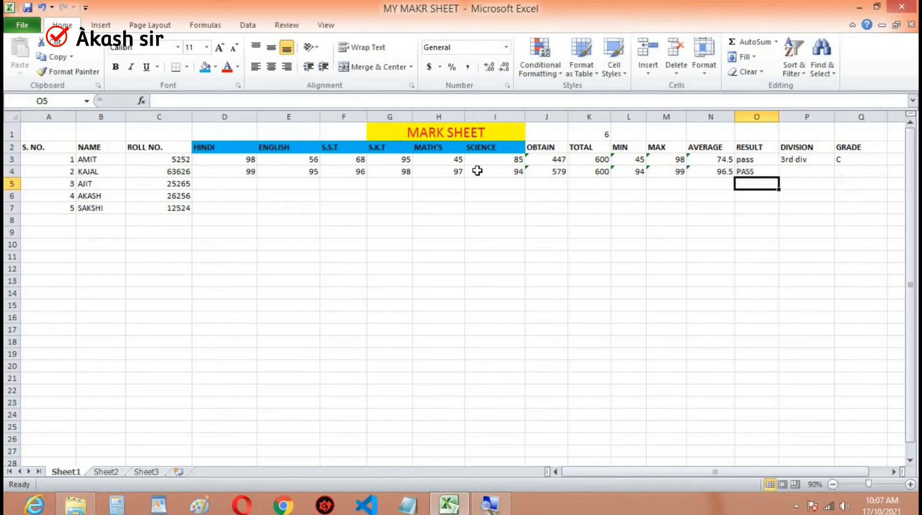
# - Review the nested IF formula for DIVISION in P3 and fill it down to the second student's cell P4
pyautogui.press('Right')
pyautogui.press('Up')
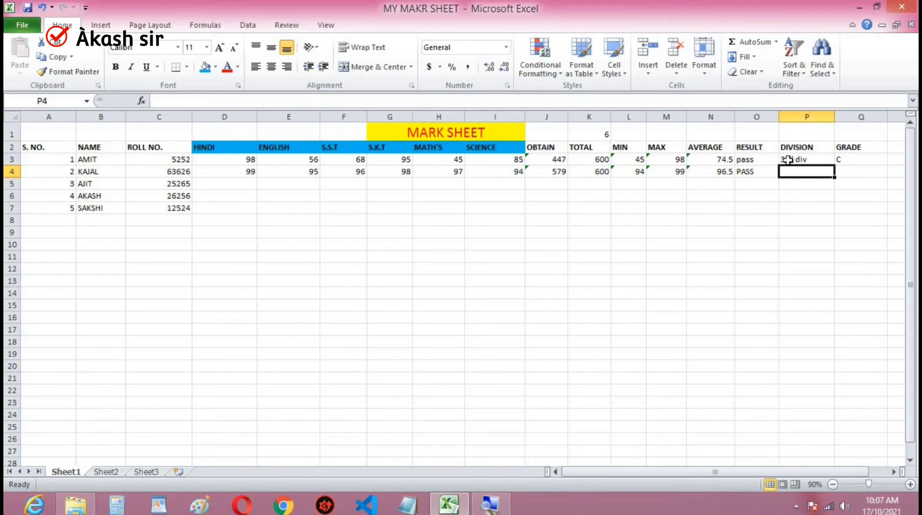
pyautogui.click(829, 160)
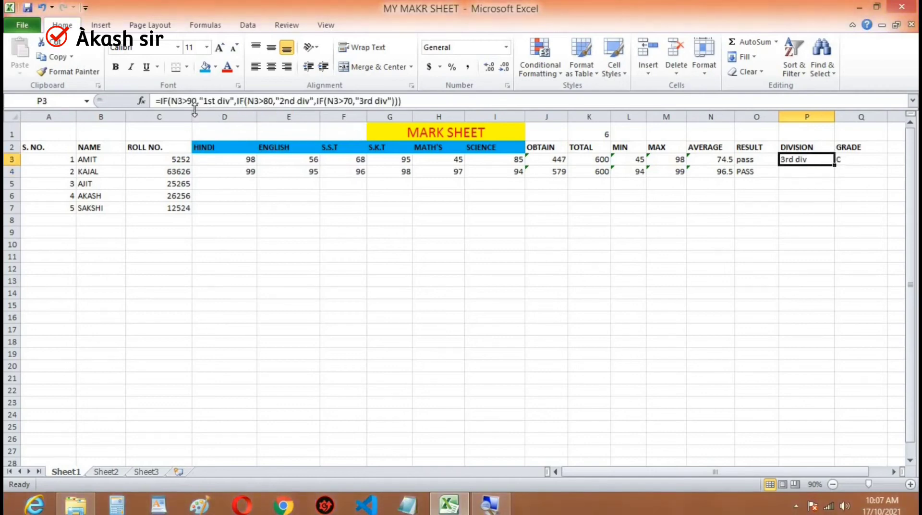
pyautogui.click(231, 101)
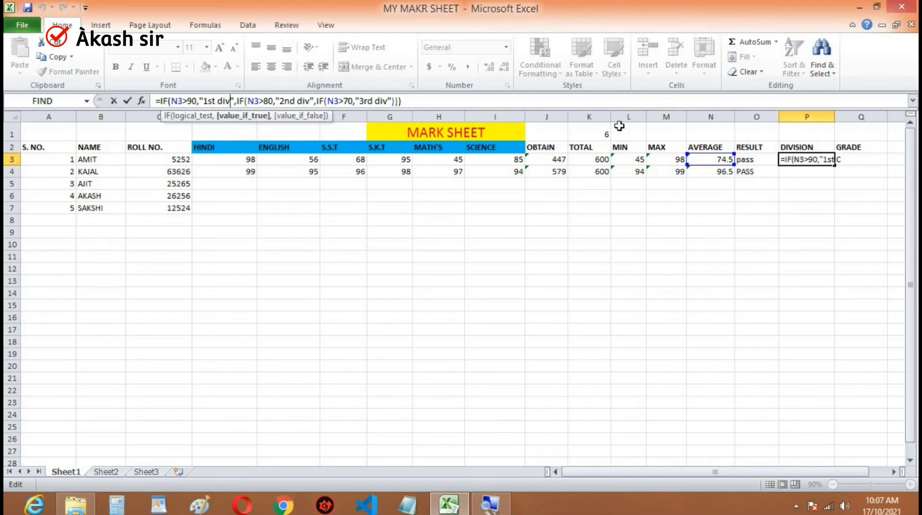
pyautogui.click(817, 184)
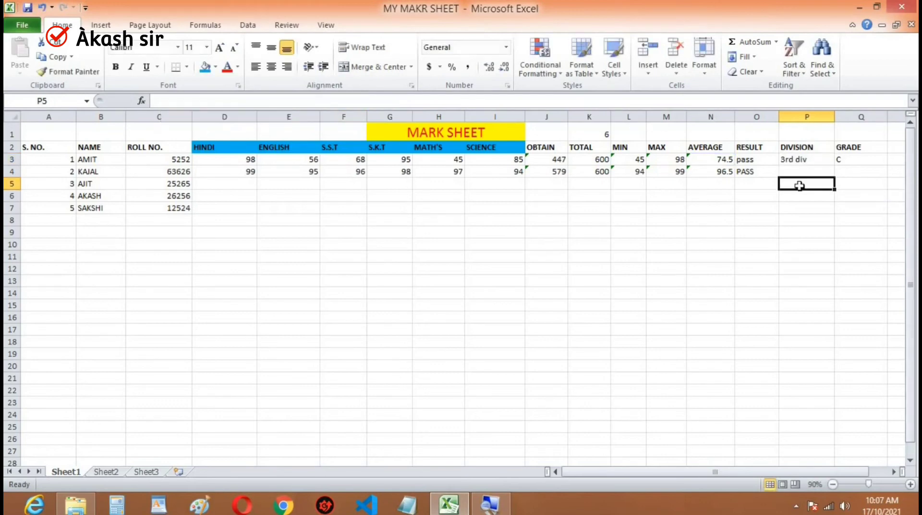
pyautogui.click(809, 163)
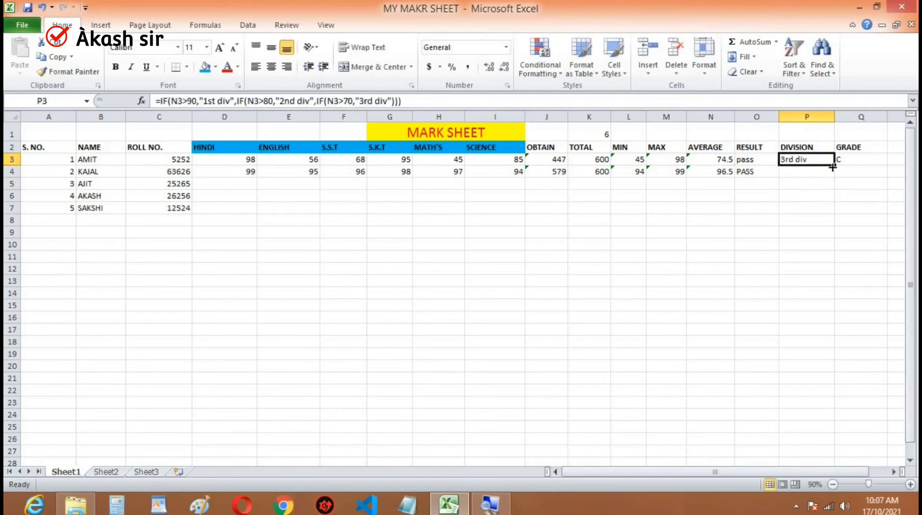
pyautogui.moveTo(834, 166); pyautogui.dragTo(834, 179)
pyautogui.click(846, 207)
# - Fill the GRADE formula from Q3 down to the second student's cell Q4
pyautogui.click(865, 160)
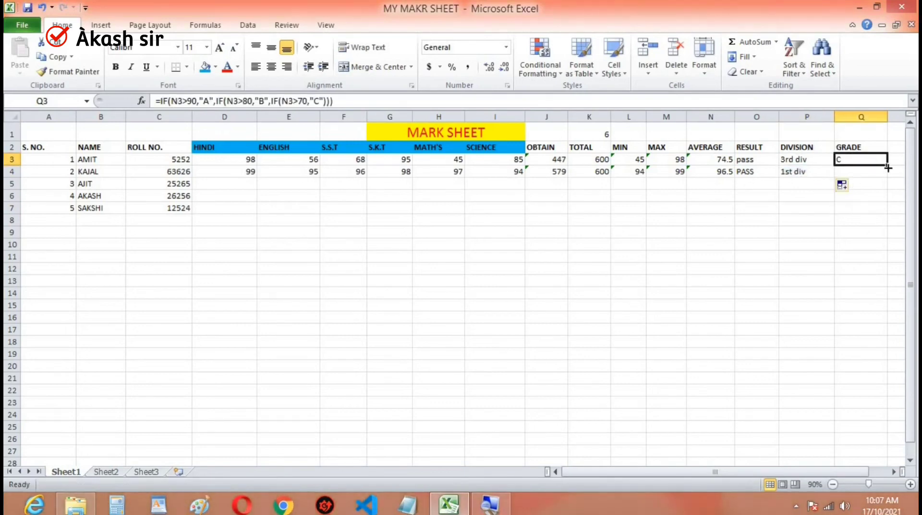
pyautogui.moveTo(888, 167); pyautogui.dragTo(888, 180)
pyautogui.click(797, 255)
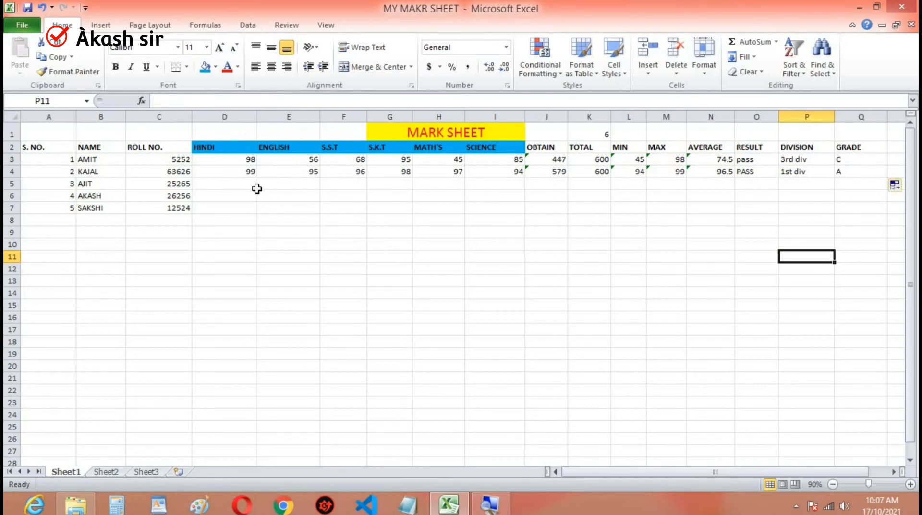
# - Enter the third student's subject marks in D5:I5: 58, 98, 96, 45, 25 and 36
pyautogui.click(234, 182)
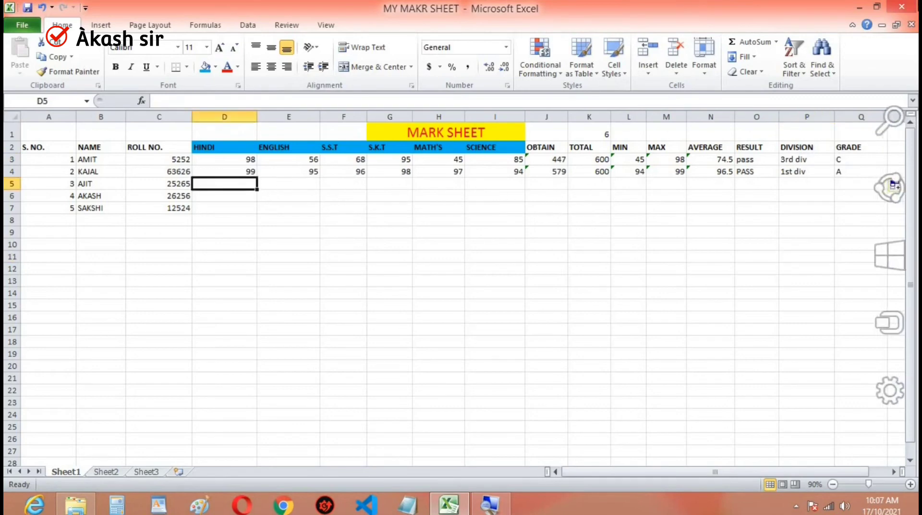
pyautogui.write('58')
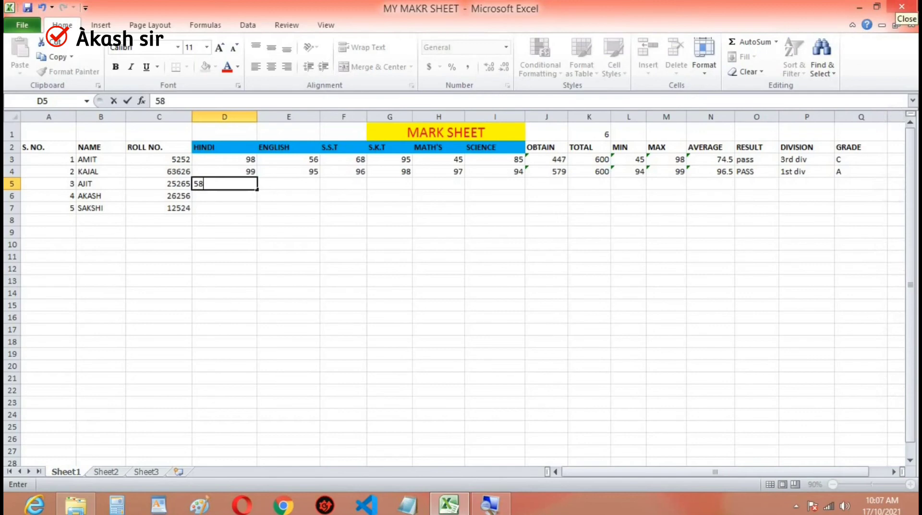
pyautogui.press('Tab')
pyautogui.write('98')
pyautogui.press('Tab')
pyautogui.write('96')
pyautogui.press('Tab')
pyautogui.write('45')
pyautogui.press('Tab')
pyautogui.write('25')
pyautogui.press('Tab')
pyautogui.write('36')
pyautogui.press('Tab')
# - Enter the fourth student's subject marks in D6:I6: 98, 59, 65, 25, 35 and 45
pyautogui.press('Down')
pyautogui.press('Left')
pyautogui.press('Left')
pyautogui.press('Left')
pyautogui.press('Left')
pyautogui.press('Left')
pyautogui.press('Left')
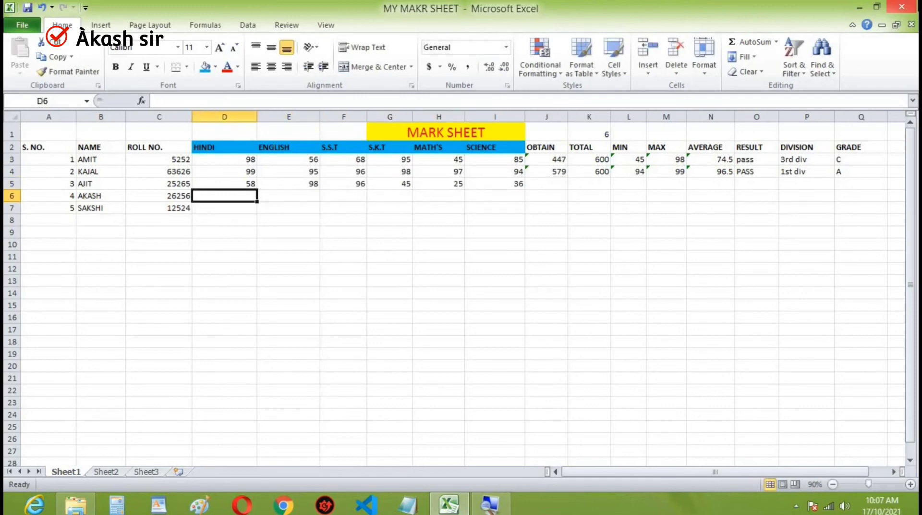
pyautogui.write('98')
pyautogui.press('Tab')
pyautogui.write('59')
pyautogui.press('Tab')
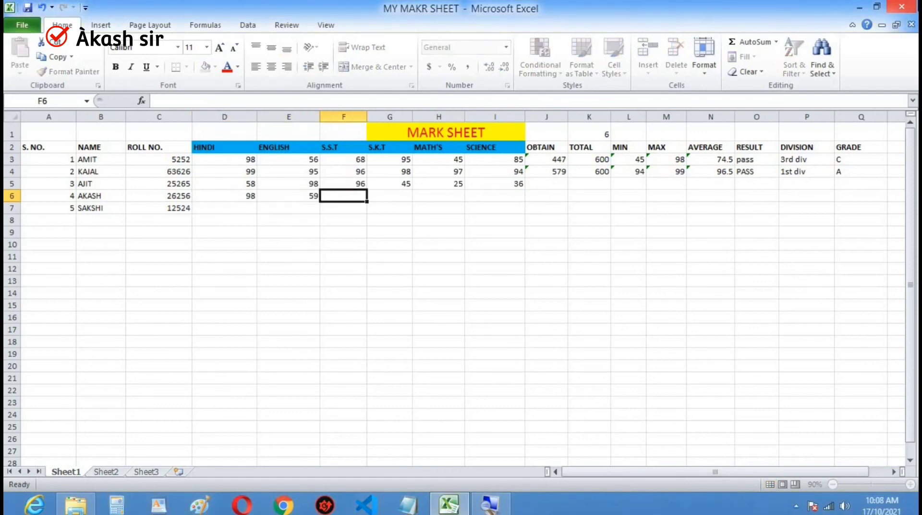
pyautogui.write('65')
pyautogui.press('Tab')
pyautogui.write('25')
pyautogui.press('Tab')
pyautogui.write('35')
pyautogui.press('Tab')
pyautogui.write('45')
pyautogui.press('Tab')
# - Enter the fifth student's subject marks in D7:I7: 98, 95, 96, 94, 92 and 91
pyautogui.press('Down')
pyautogui.press('Left')
pyautogui.press('Left')
pyautogui.press('Left')
pyautogui.press('Left')
pyautogui.press('Left')
pyautogui.press('Left')
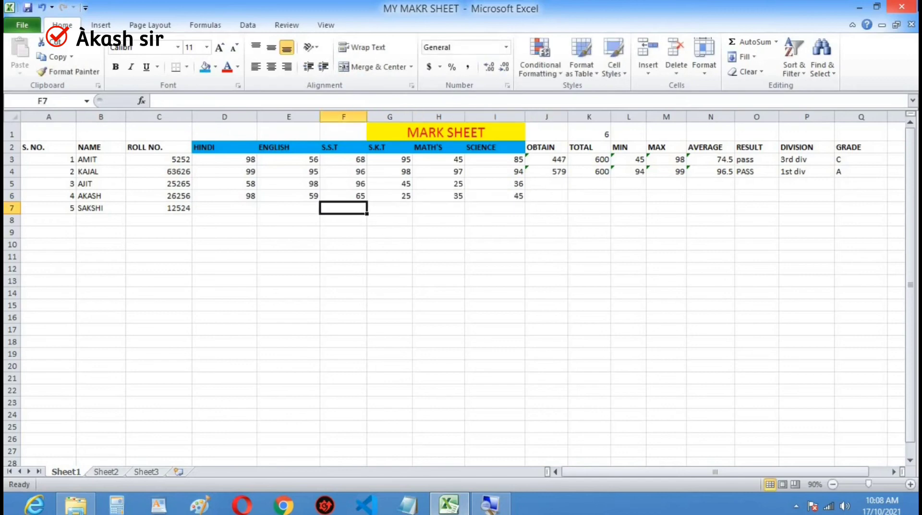
pyautogui.write('98')
pyautogui.press('Tab')
pyautogui.write('95')
pyautogui.press('Tab')
pyautogui.write('96')
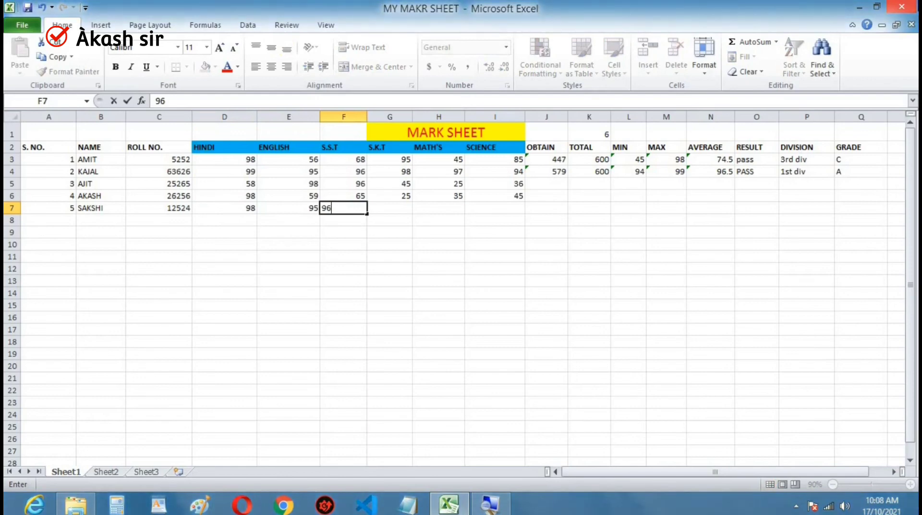
pyautogui.press('Tab')
pyautogui.write('94')
pyautogui.press('Tab')
pyautogui.write('92')
pyautogui.press('Tab')
pyautogui.write('9')
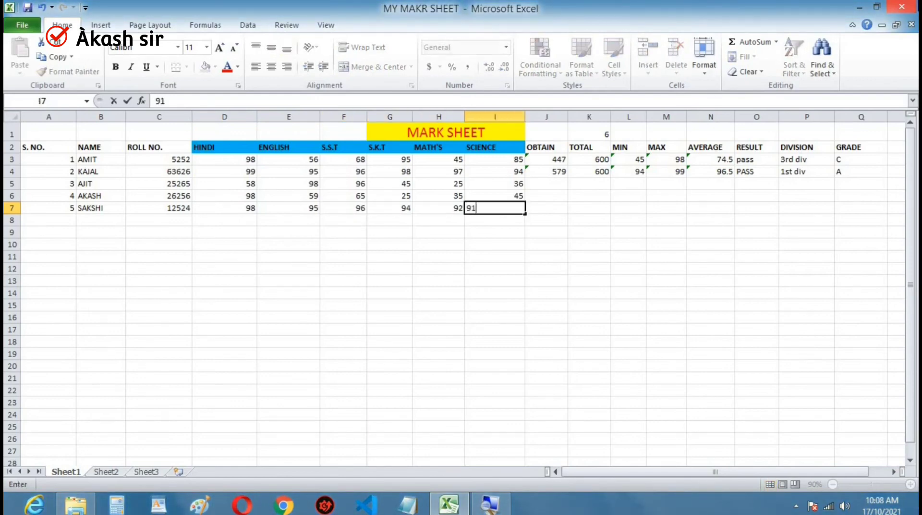
pyautogui.press('Tab')
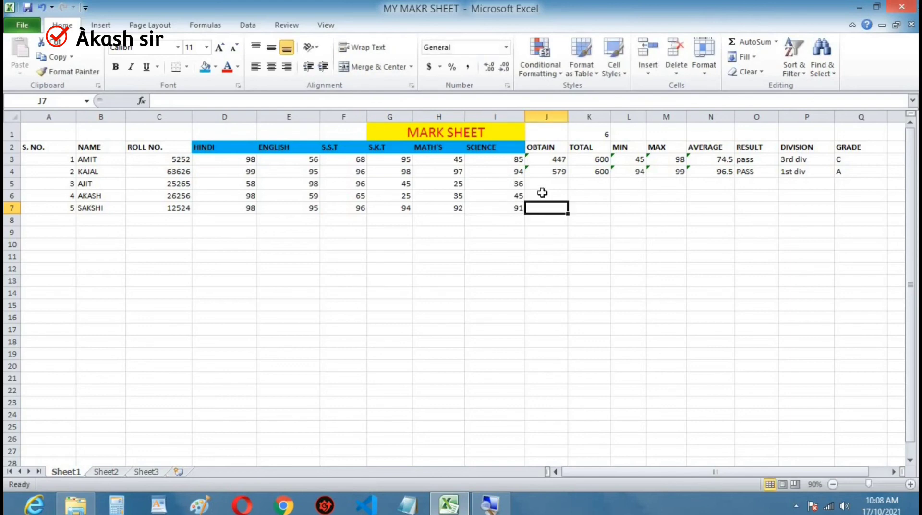
# - Fill the OBTAIN formula from J3 down to the fifth student's cell J7
pyautogui.click(560, 159)
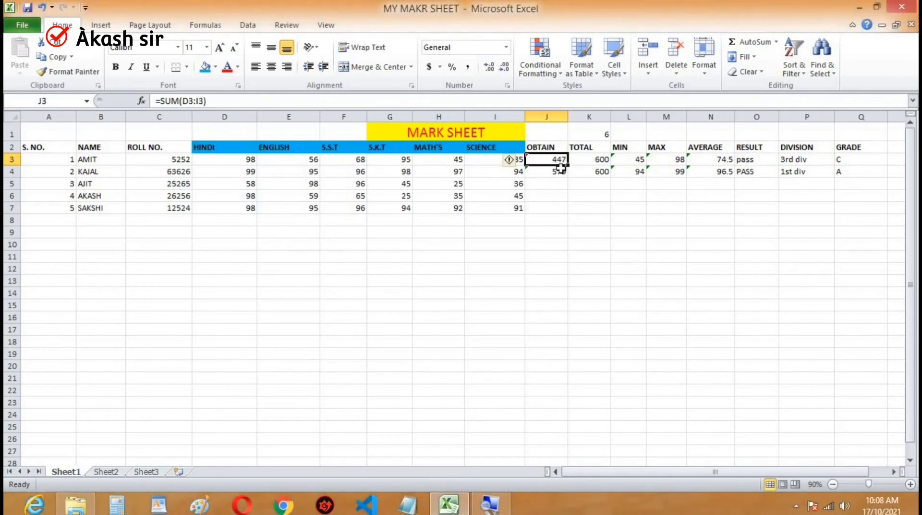
pyautogui.moveTo(569, 172); pyautogui.dragTo(572, 217)
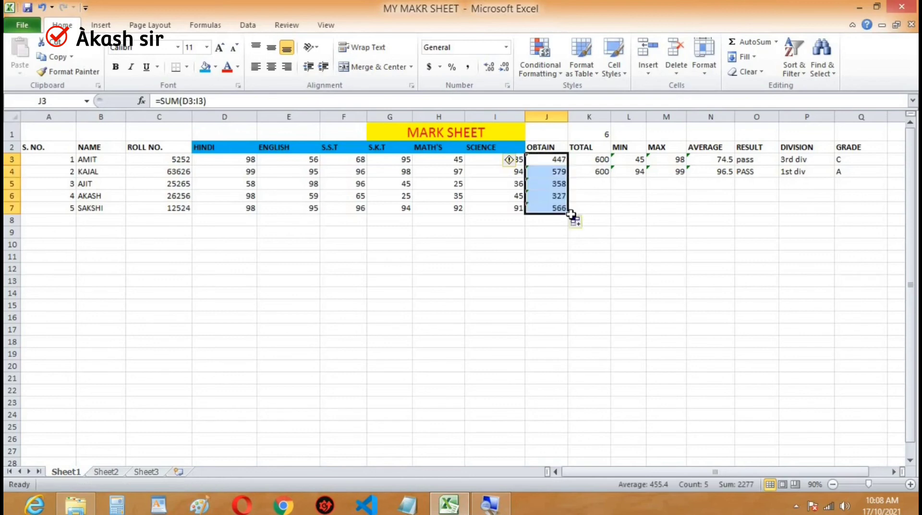
# - Try to fill the TOTAL formula from K3 down to K7 and check the formula copied into K4
pyautogui.click(596, 161)
pyautogui.moveTo(610, 170); pyautogui.dragTo(610, 210)
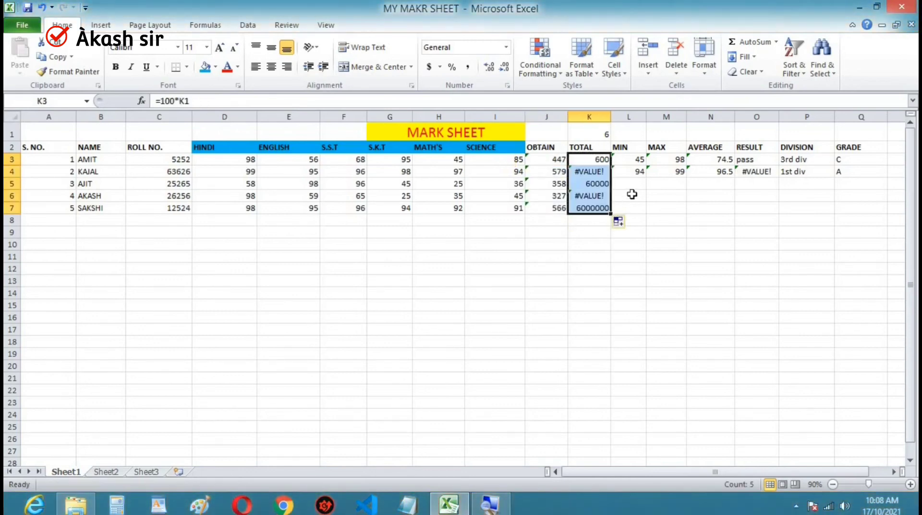
pyautogui.click(629, 195)
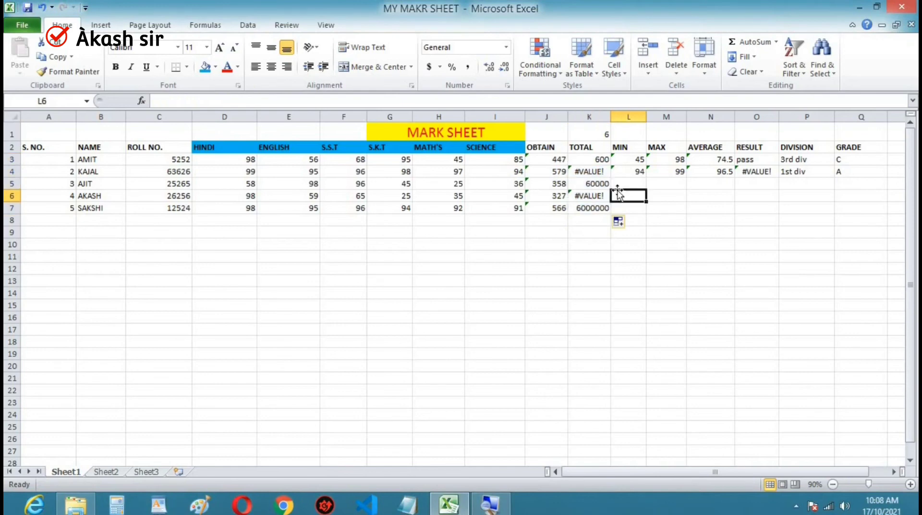
pyautogui.click(597, 174)
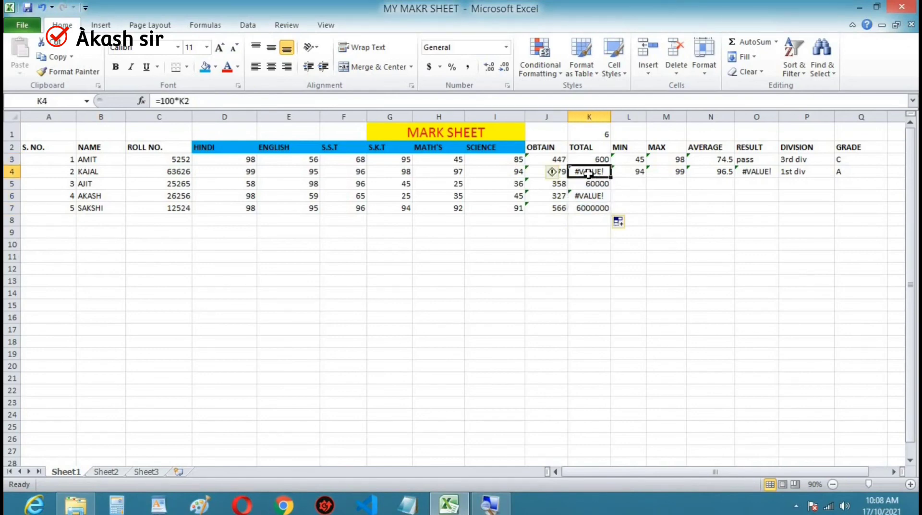
pyautogui.click(237, 99)
pyautogui.press('Return')
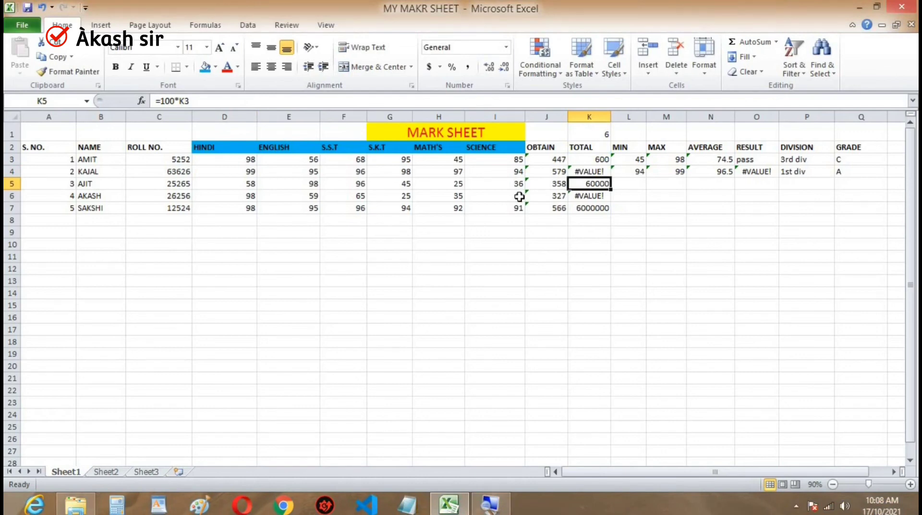
# - Clear the TOTAL formulas in K4 and K3
pyautogui.click(597, 172)
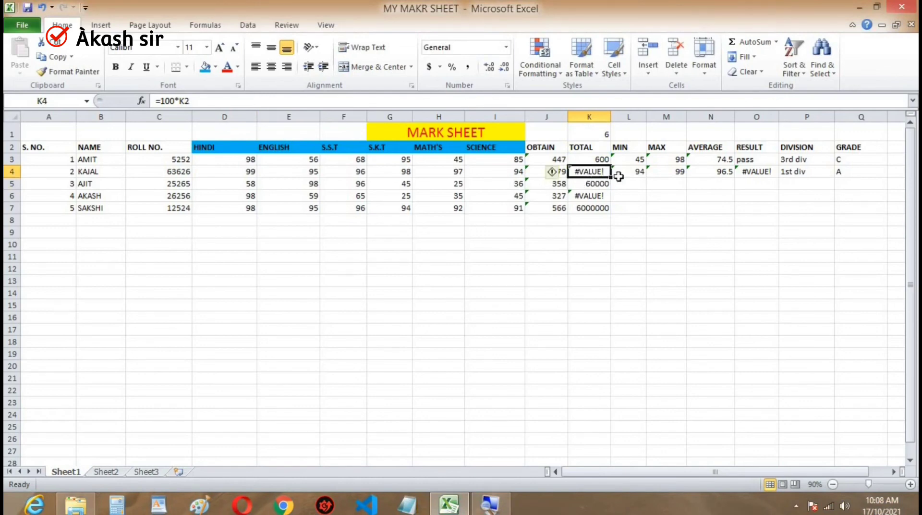
pyautogui.press('BackSpace')
pyautogui.click(588, 161)
pyautogui.press('BackSpace')
pyautogui.click(602, 191)
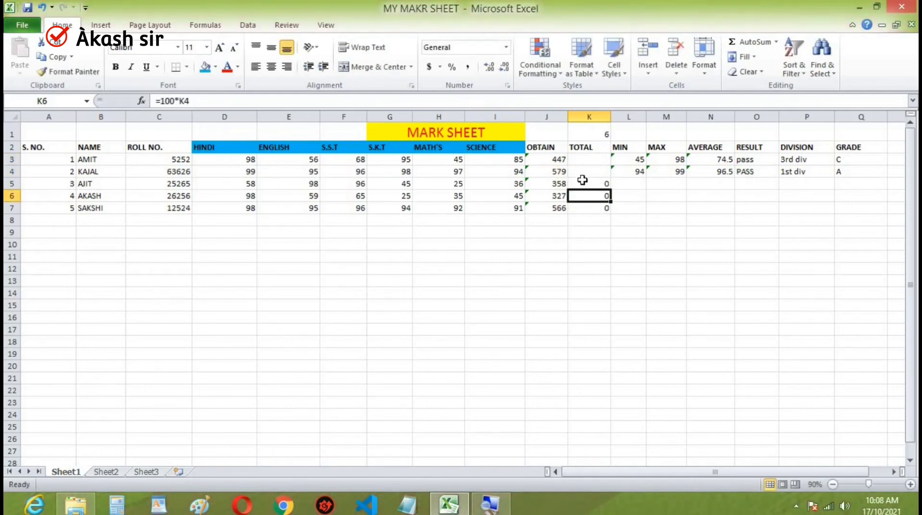
# - Enter the formula =100*6 as the first student's TOTAL in K3
pyautogui.click(598, 163)
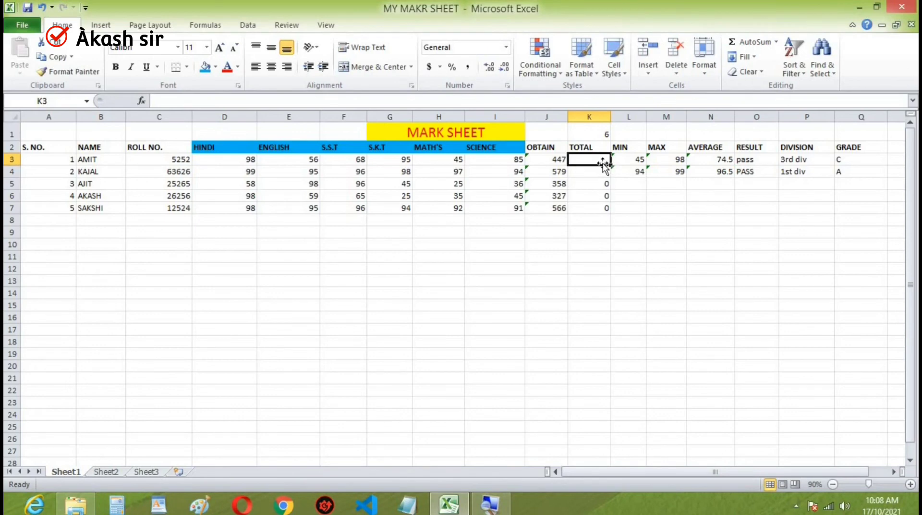
pyautogui.write('=1')
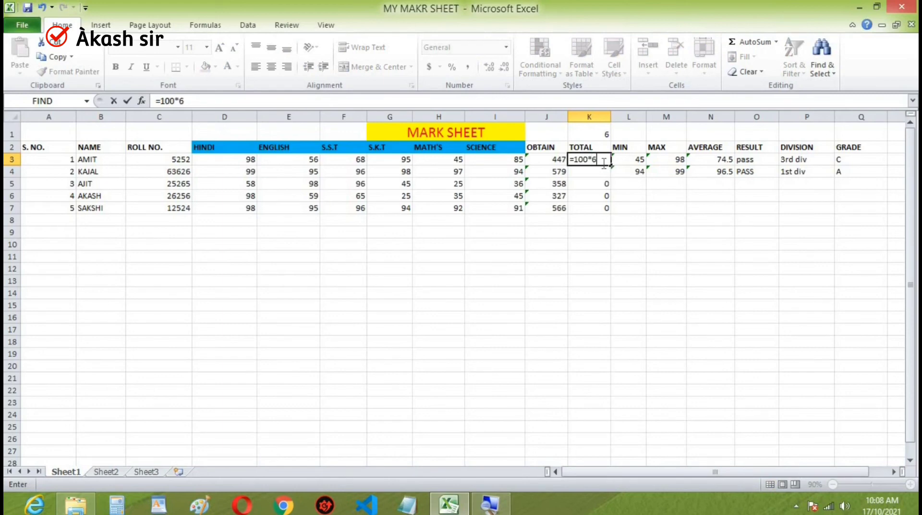
pyautogui.write('00*6')
pyautogui.press('Return')
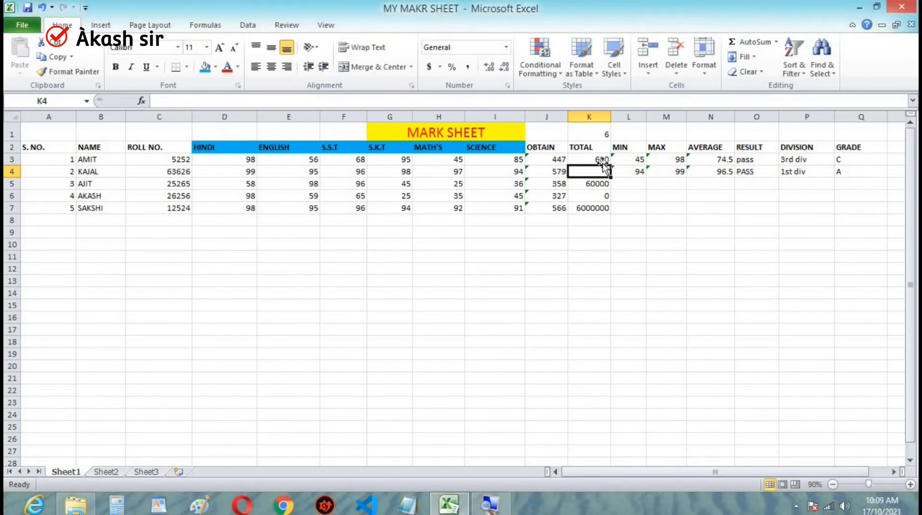
# - Clear the old TOTAL formulas of the last three students in K5:K7
pyautogui.press('Down')
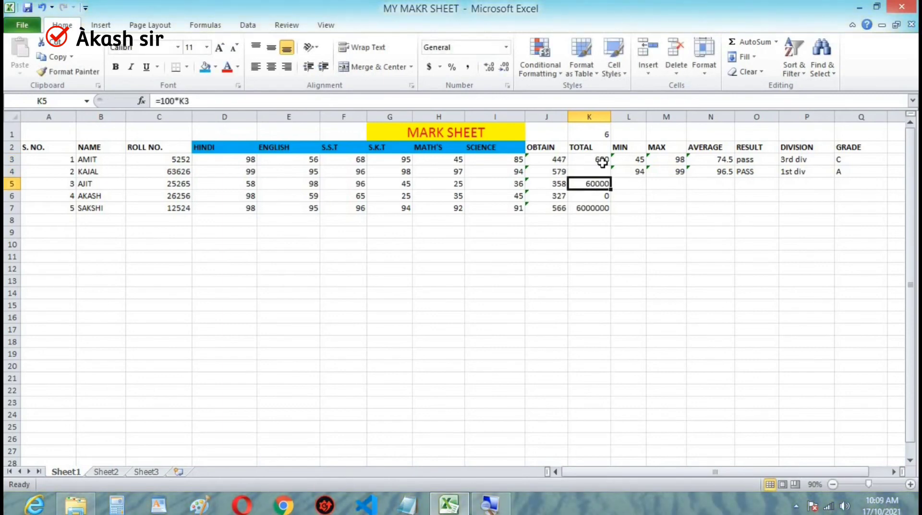
pyautogui.press('BackSpace')
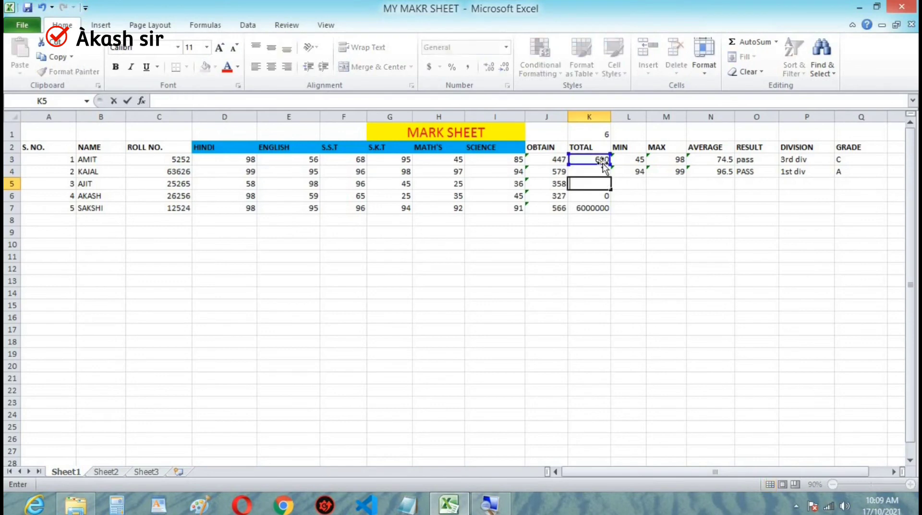
pyautogui.press('Return')
pyautogui.press('Return')
pyautogui.press('BackSpace')
pyautogui.press('Up')
pyautogui.press('BackSpace')
pyautogui.press('Up')
pyautogui.press('Up')
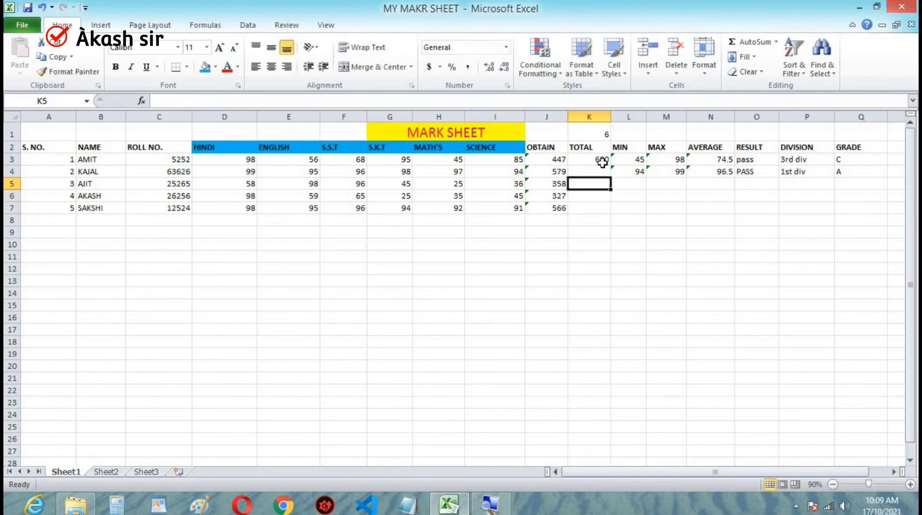
# - Enter the formula =100*6 as the second student's TOTAL in K4
pyautogui.write('=')
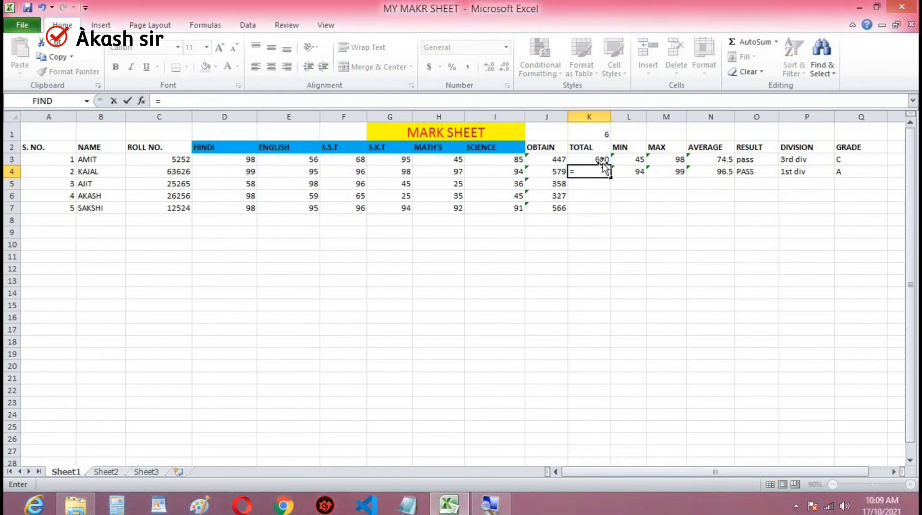
pyautogui.write('100*6')
pyautogui.press('Return')
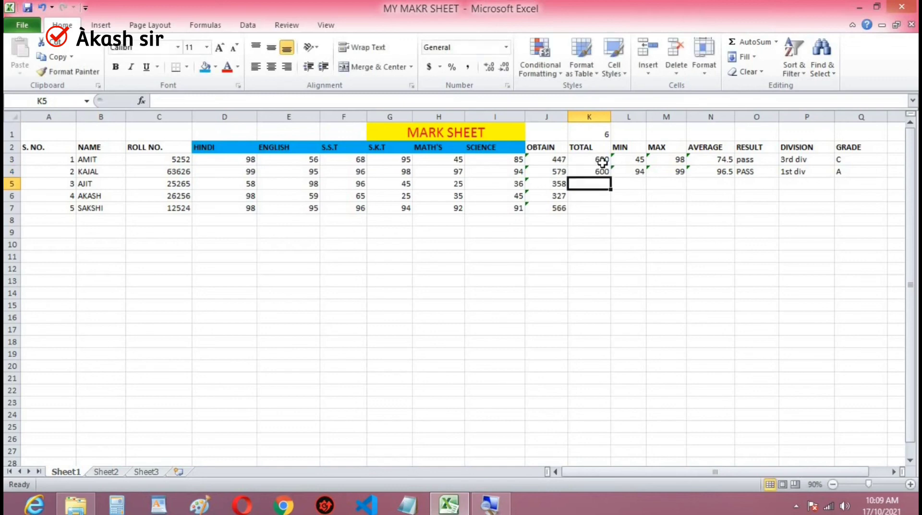
# - Fill the TOTAL formula =100*6 from K3 down to K7
pyautogui.click(593, 160)
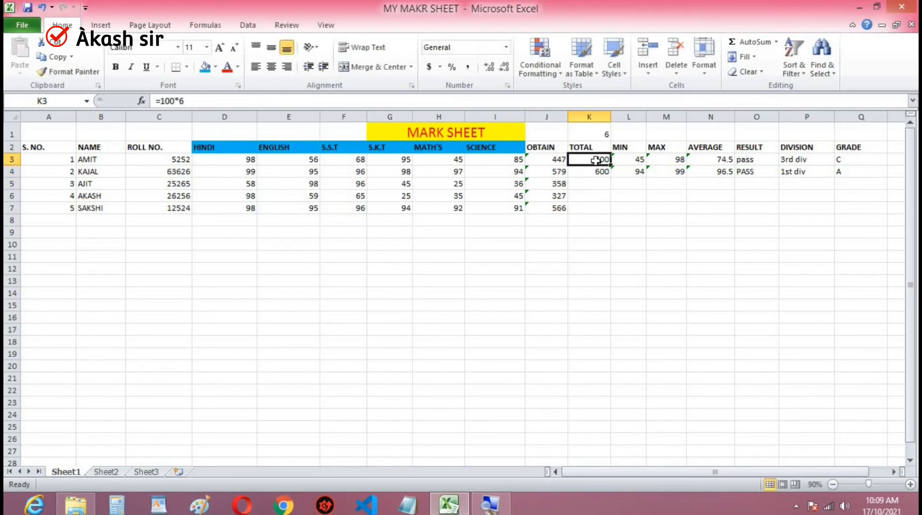
pyautogui.moveTo(614, 164); pyautogui.dragTo(613, 211)
pyautogui.click(651, 232)
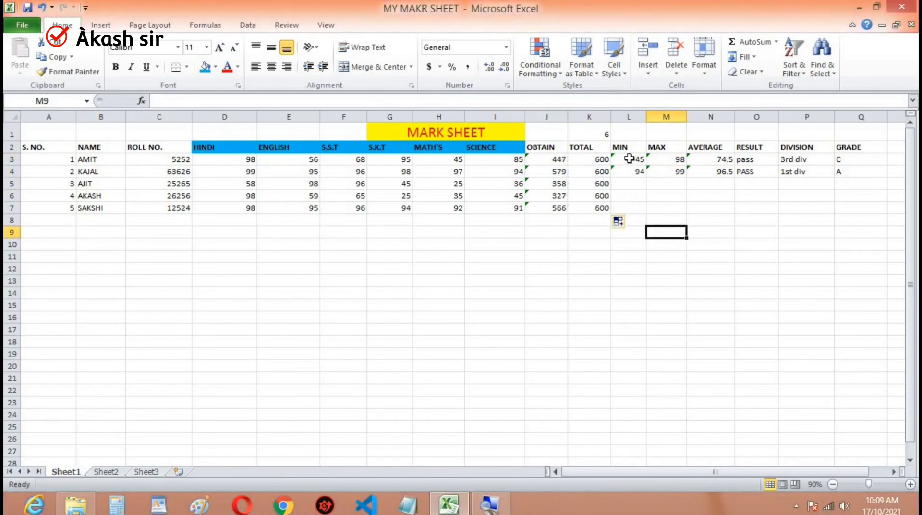
# - Fill the MIN formula from L3 down to L7 and the MAX formula from M3 down to M7
pyautogui.click(631, 159)
pyautogui.moveTo(646, 166); pyautogui.dragTo(646, 211)
pyautogui.click(678, 211)
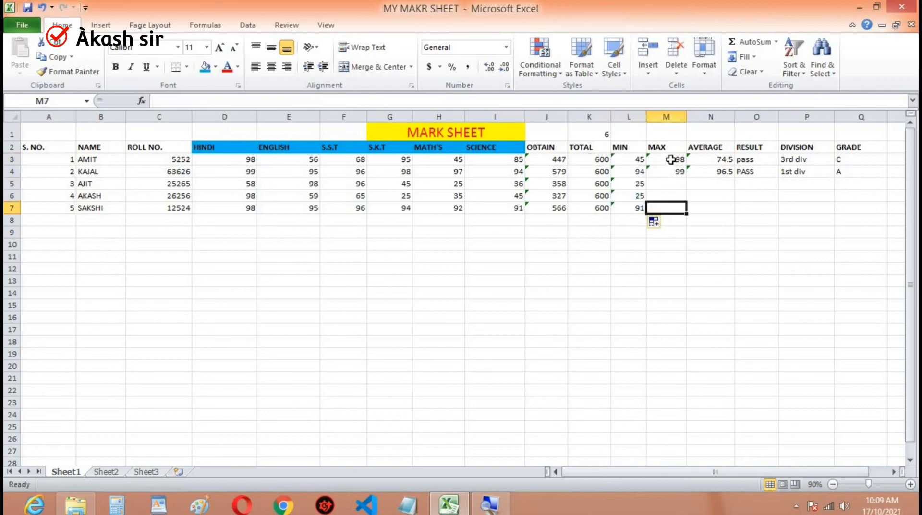
pyautogui.click(675, 161)
pyautogui.moveTo(687, 166); pyautogui.dragTo(686, 214)
pyautogui.click(711, 196)
# - Fill the AVERAGE formula from N3 down to N7 for all five students
pyautogui.click(712, 147)
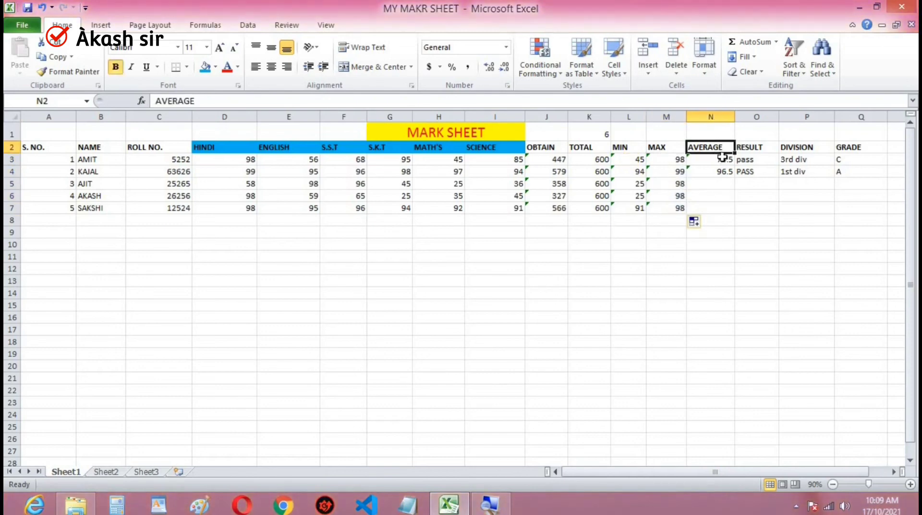
pyautogui.click(713, 159)
pyautogui.moveTo(736, 164); pyautogui.dragTo(735, 212)
pyautogui.click(756, 196)
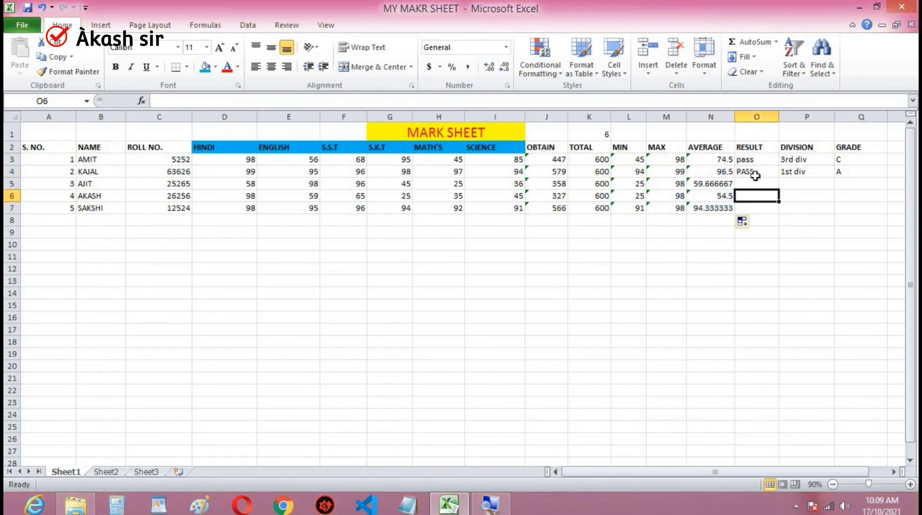
# - Decrease the third student's average in N5 by one decimal place
pyautogui.click(713, 183)
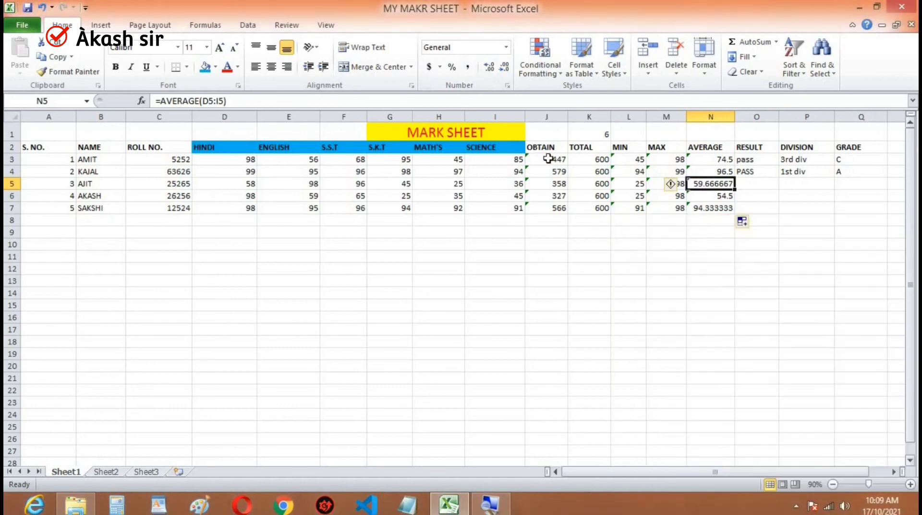
pyautogui.click(507, 74)
pyautogui.scroll(-1, 507, 73)
pyautogui.click(508, 73)
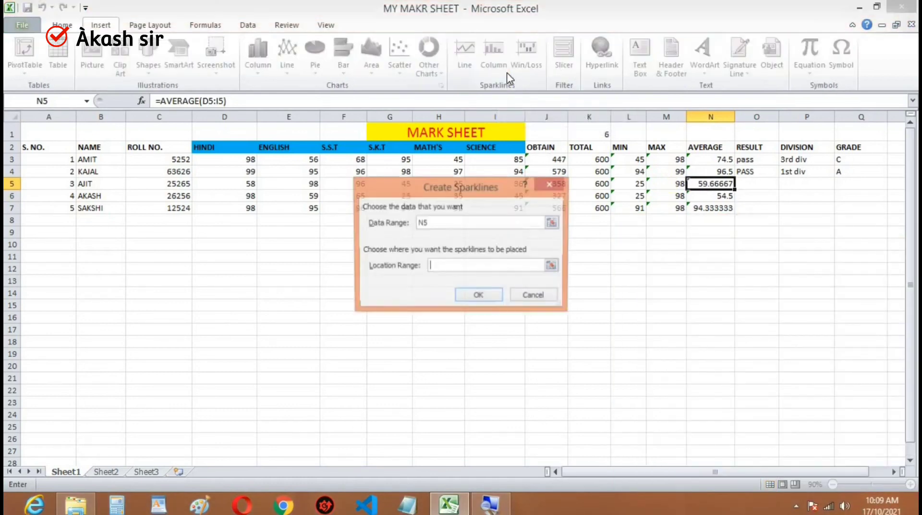
pyautogui.scroll(-1, 510, 77)
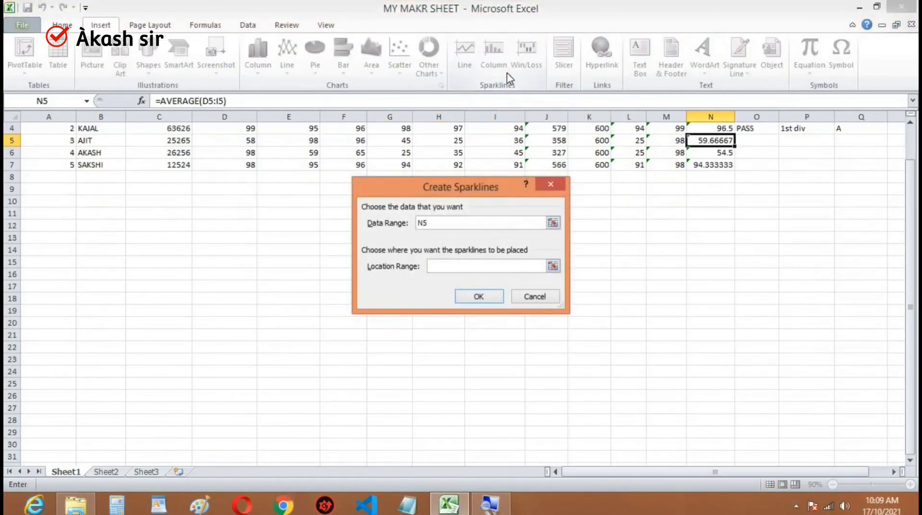
pyautogui.click(552, 184)
pyautogui.click(729, 224)
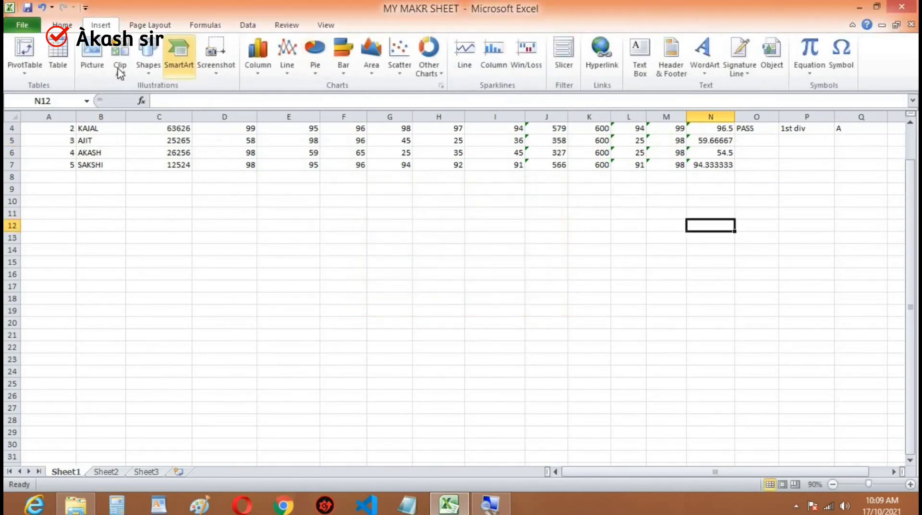
pyautogui.click(76, 25)
pyautogui.scroll(-1, 504, 78)
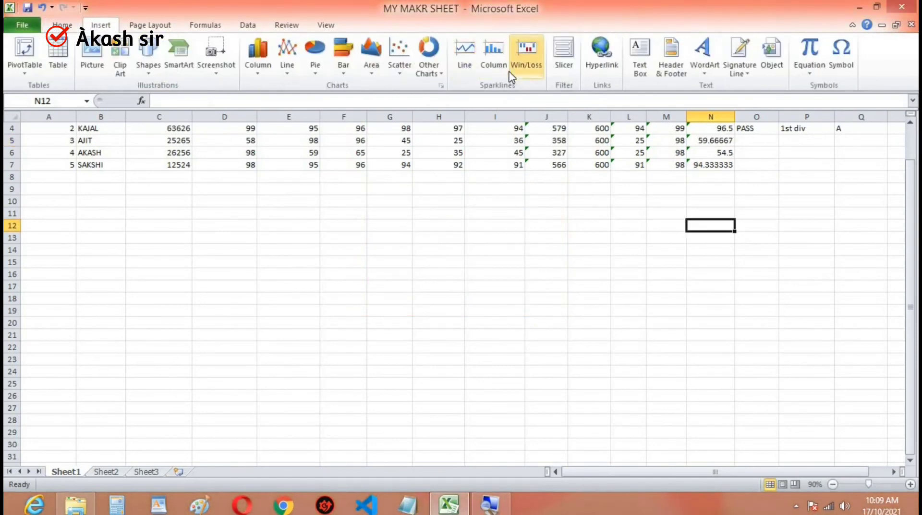
pyautogui.moveTo(911, 199); pyautogui.dragTo(912, 165)
pyautogui.scroll(-1, 728, 183)
pyautogui.click(728, 181)
pyautogui.scroll(-1, 893, 187)
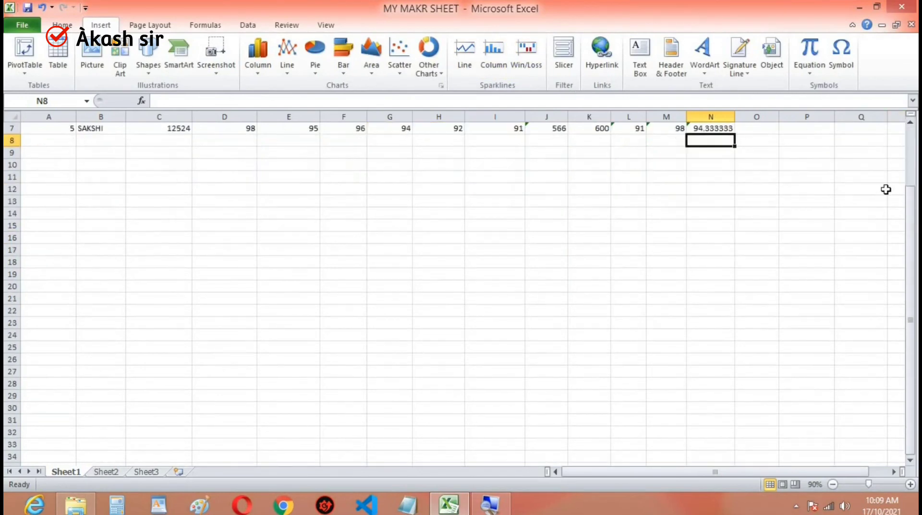
pyautogui.moveTo(913, 206); pyautogui.dragTo(911, 177)
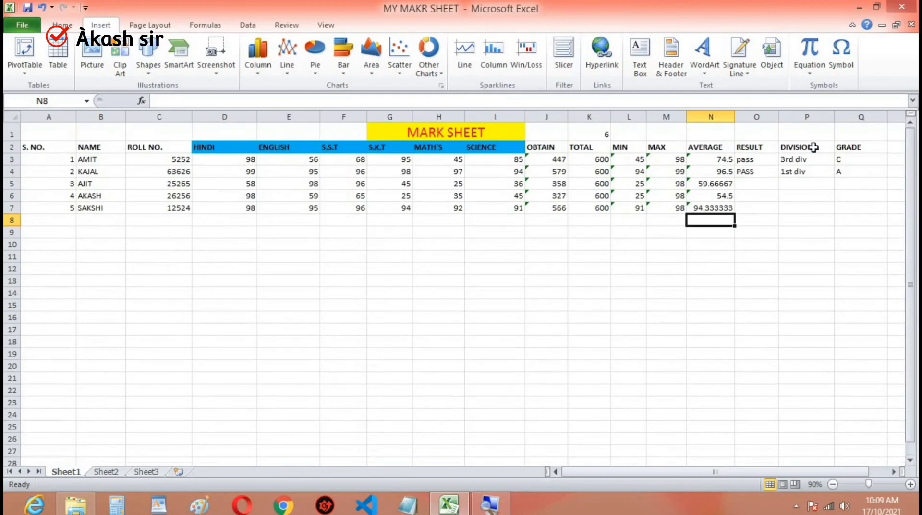
# - Reduce the third and fifth students' averages in N5 and N7 to one decimal place
pyautogui.click(705, 185)
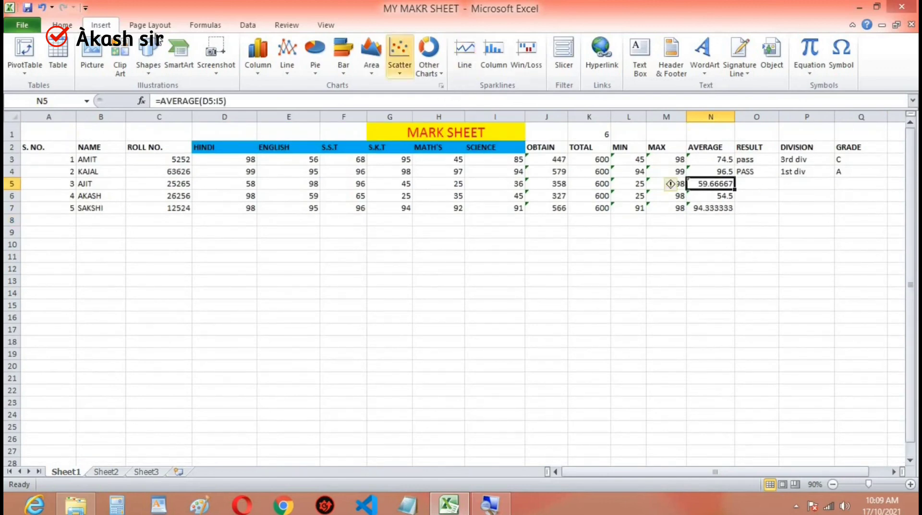
pyautogui.scroll(1, 316, 52)
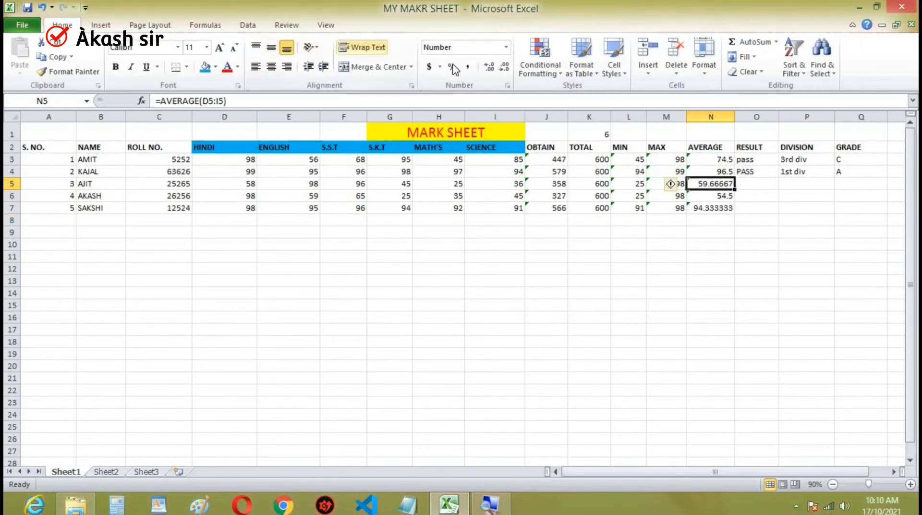
pyautogui.click(503, 68)
pyautogui.click(500, 73)
pyautogui.click(500, 74)
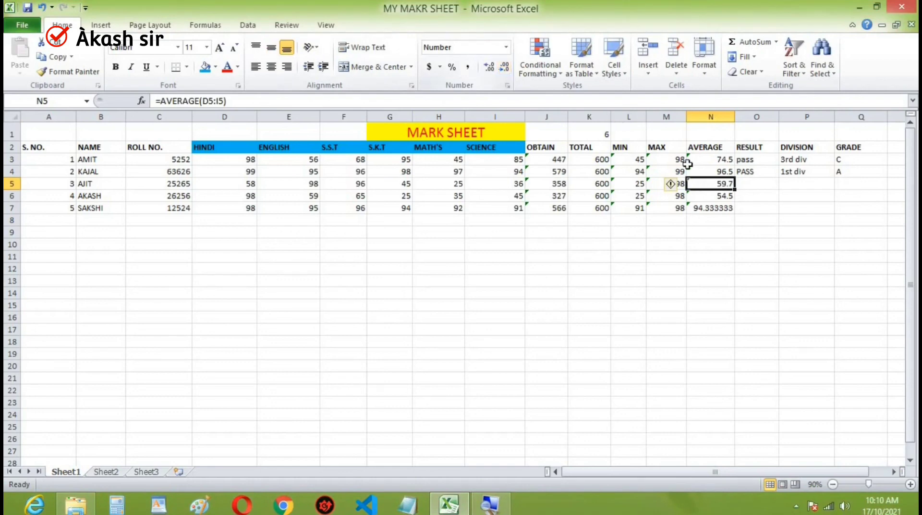
pyautogui.click(724, 207)
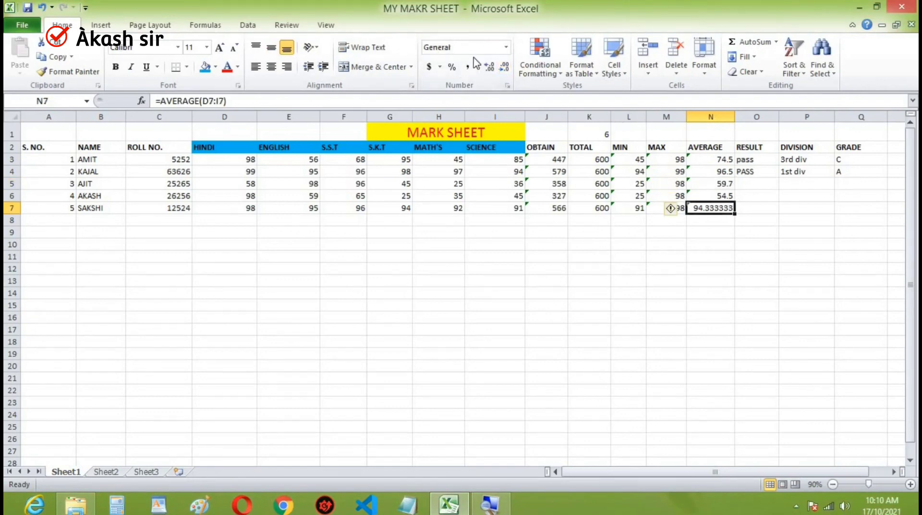
pyautogui.click(504, 67)
pyautogui.click(504, 68)
pyautogui.click(504, 67)
pyautogui.click(504, 67)
# - Fill the RESULT formula from O3 down to O7 for all five students
pyautogui.click(758, 183)
pyautogui.click(755, 164)
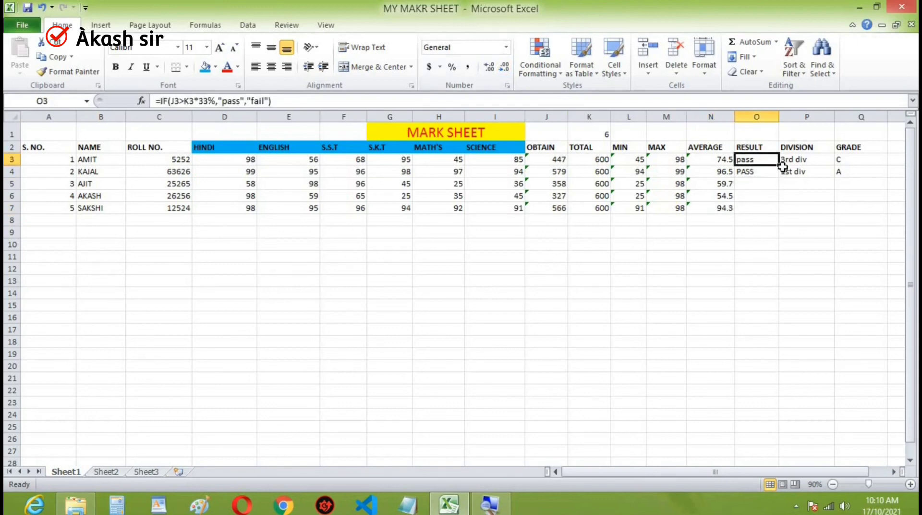
pyautogui.moveTo(781, 166); pyautogui.dragTo(787, 215)
# - Fill the DIVISION formula from P3 down to P7 for all five students
pyautogui.click(809, 158)
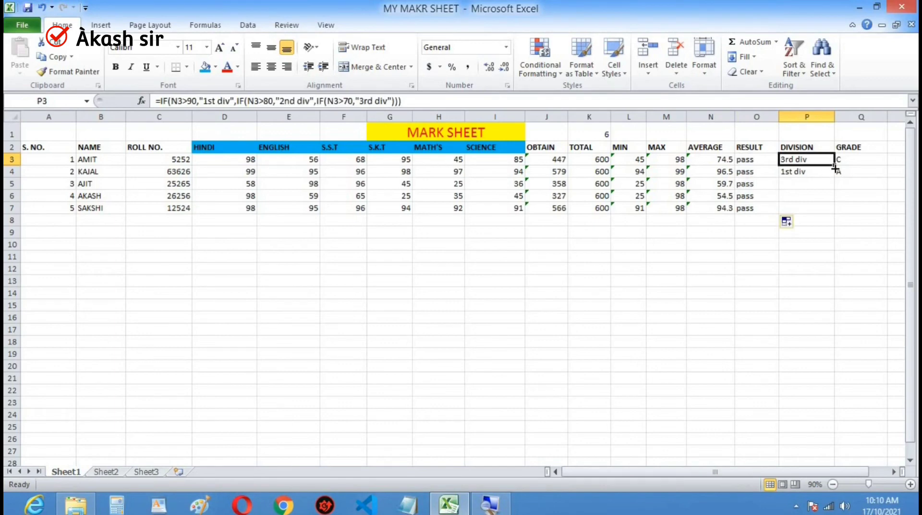
pyautogui.moveTo(838, 166); pyautogui.dragTo(837, 214)
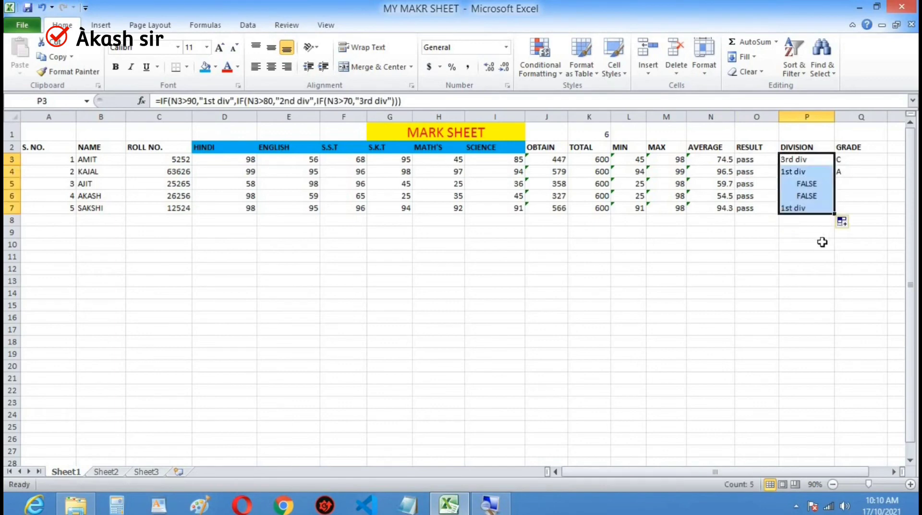
pyautogui.click(819, 242)
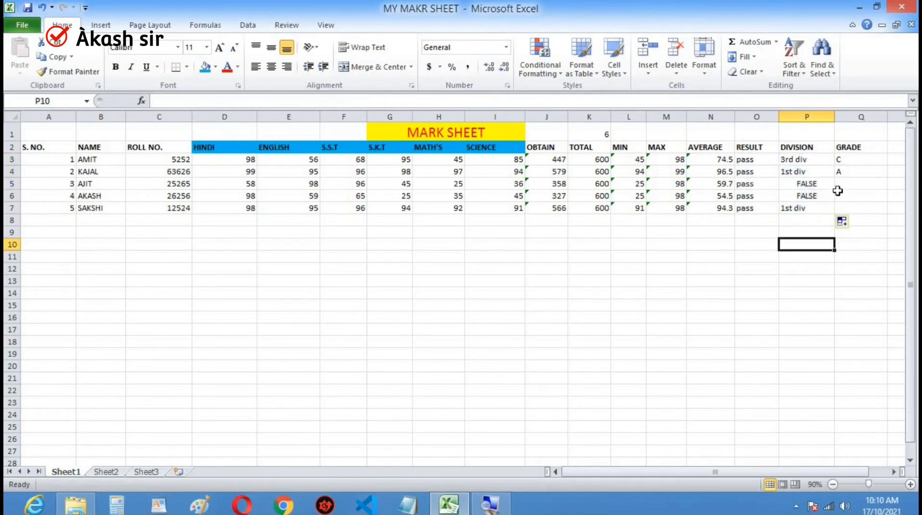
# - Clear the third student's DIVISION formula from cell P5
pyautogui.click(796, 185)
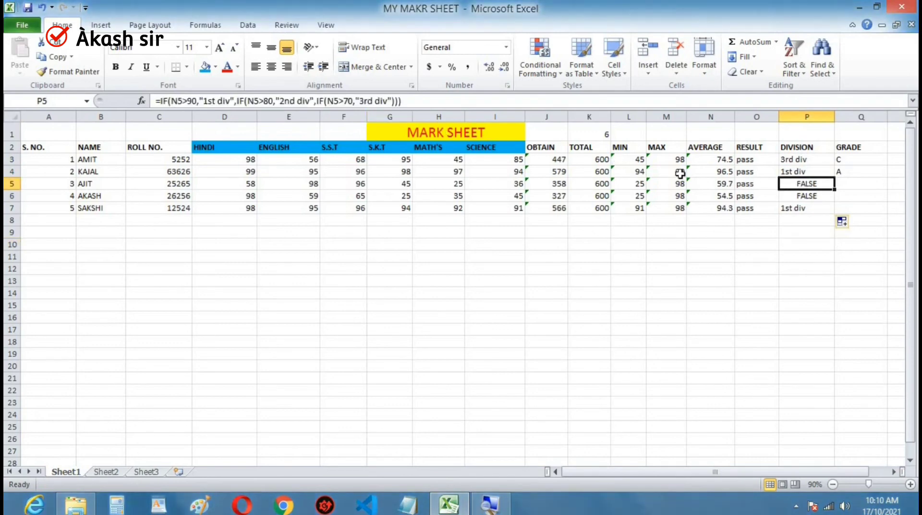
pyautogui.press('BackSpace')
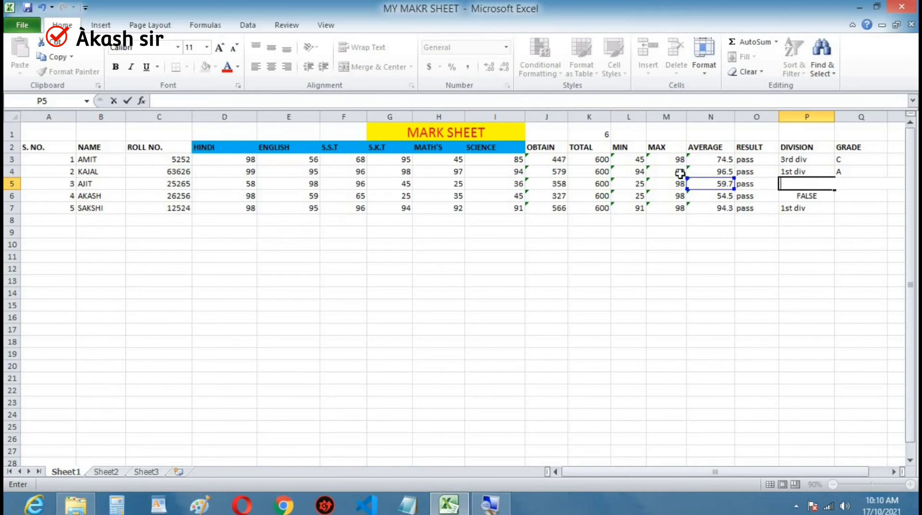
pyautogui.click(789, 173)
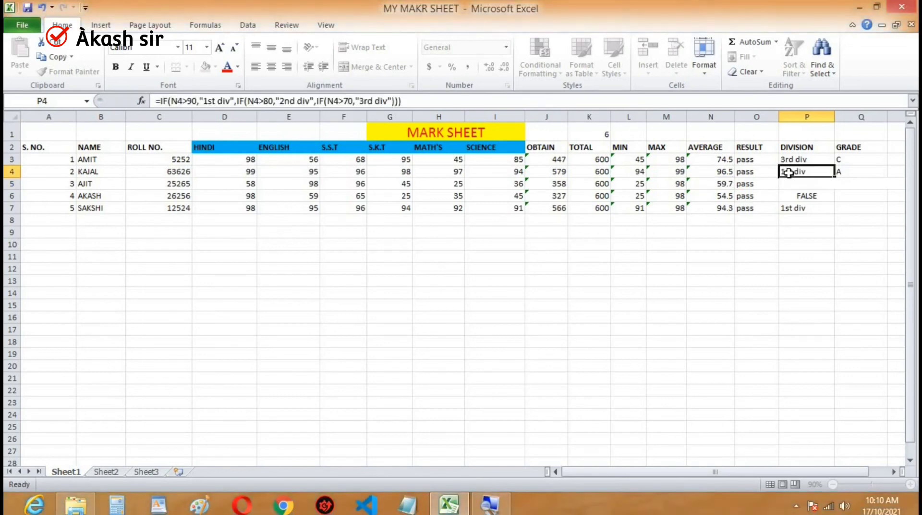
# - Fill the GRADE formula from Q3 down to Q7 for all five students
pyautogui.click(841, 183)
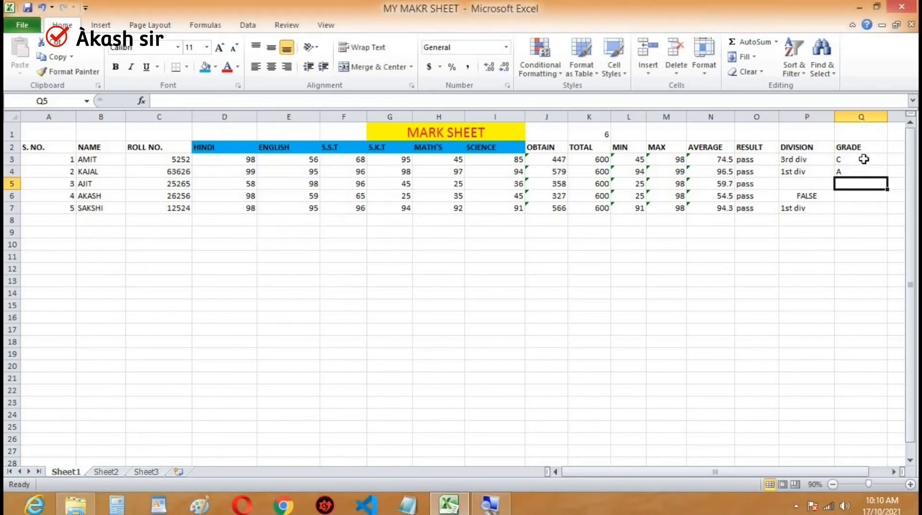
pyautogui.click(863, 159)
pyautogui.moveTo(888, 165); pyautogui.dragTo(888, 214)
pyautogui.click(844, 245)
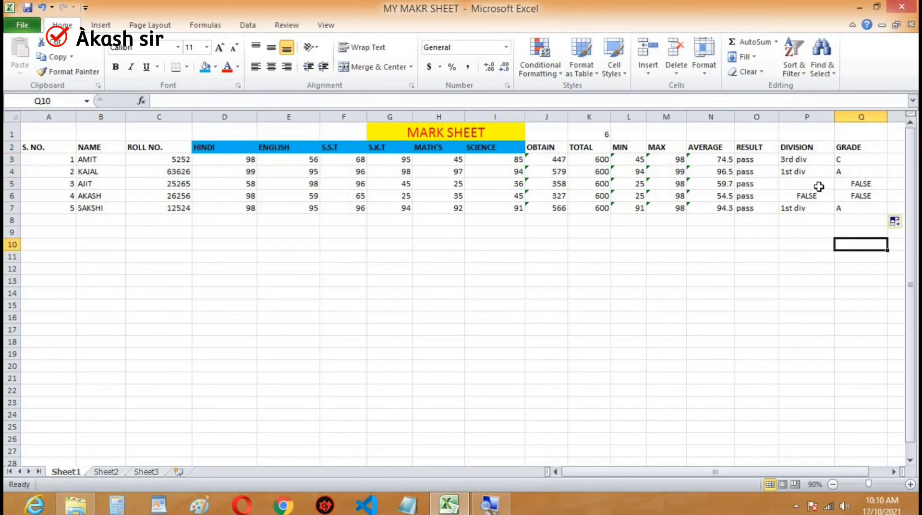
pyautogui.click(819, 186)
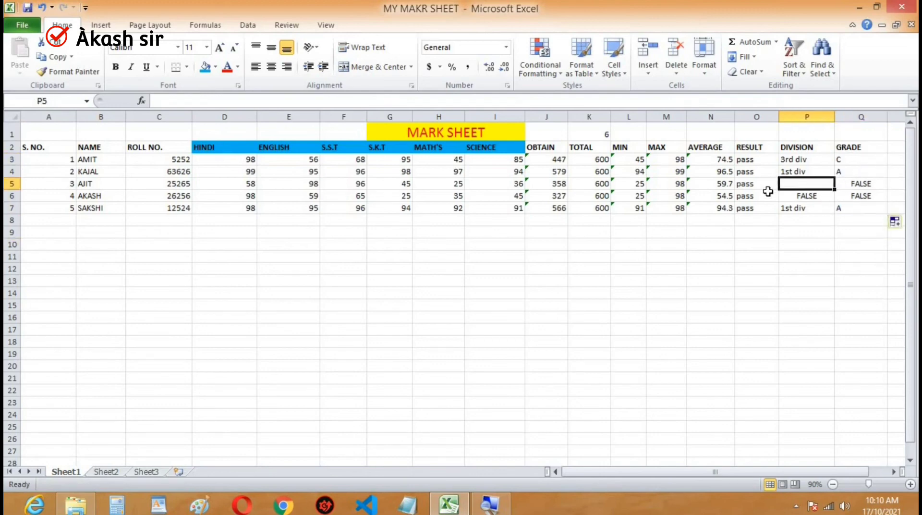